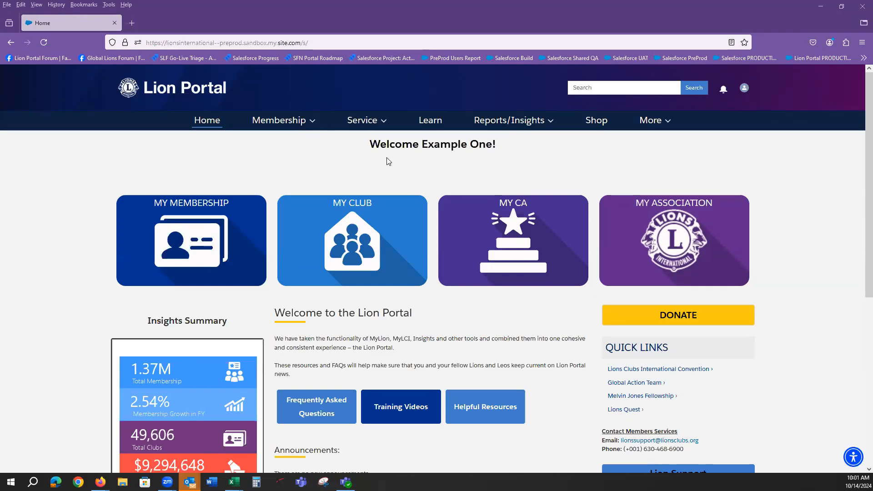
Open the Example Club For Training account page and show its club actions
{"action": "left_click_drag", "start_coordinate": [422, 145], "coordinate": [493, 144]}
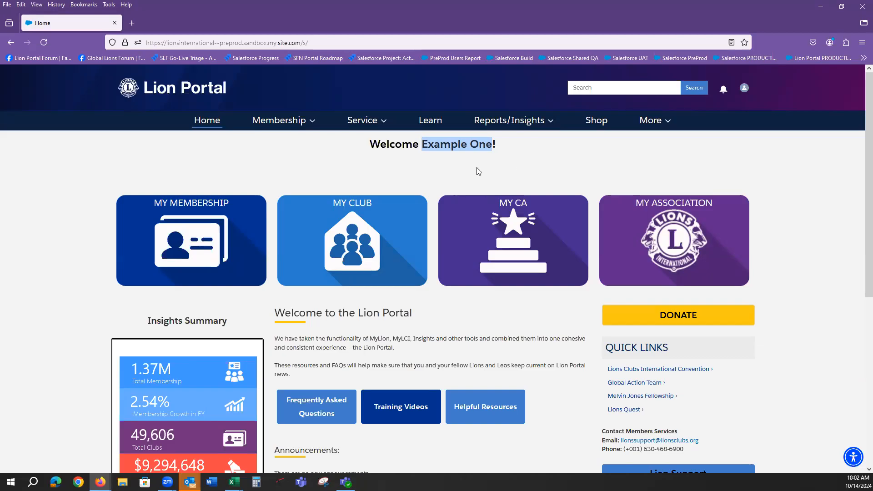
{"action": "left_click", "coordinate": [350, 207]}
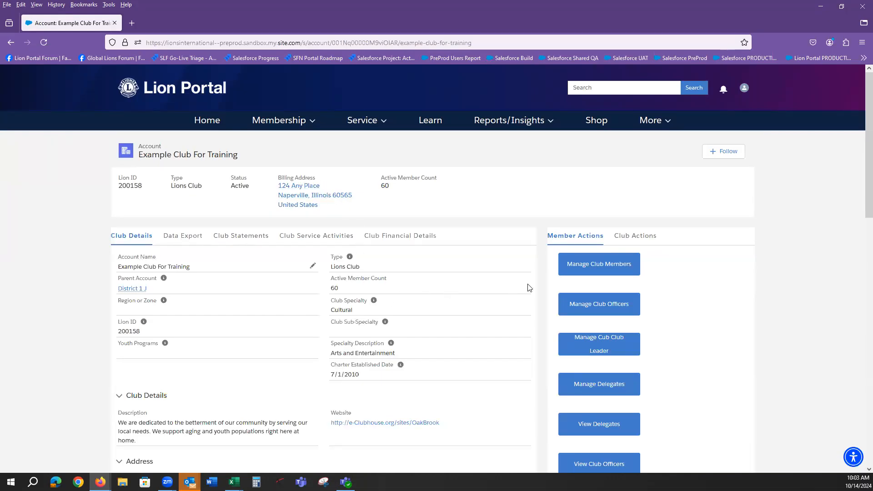
{"action": "scroll", "coordinate": [793, 276], "scroll_direction": "down", "scroll_amount": 2}
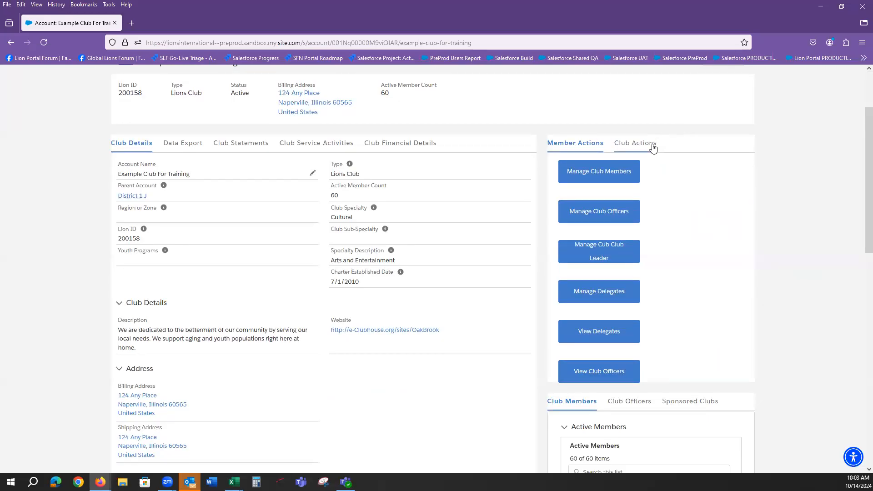
{"action": "left_click", "coordinate": [637, 144]}
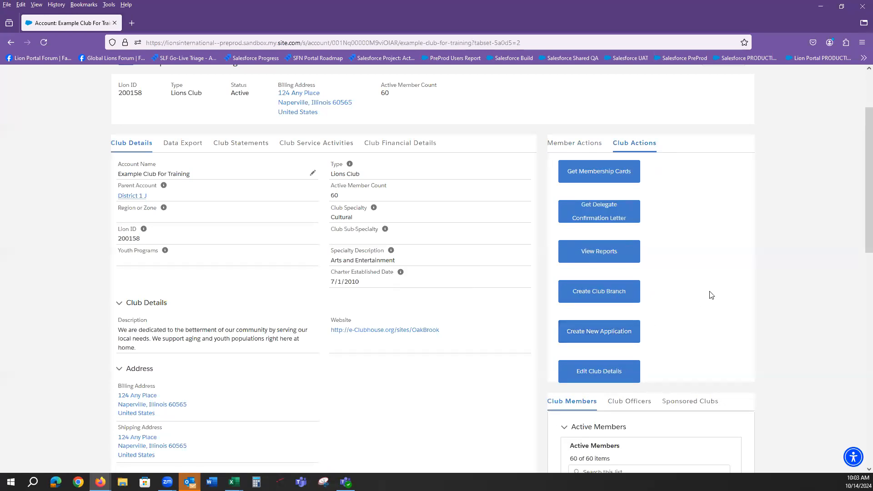
List the sponsored clubs, tick Example NCA New Club, and start a new club application
{"action": "scroll", "coordinate": [835, 256], "scroll_direction": "down", "scroll_amount": 4}
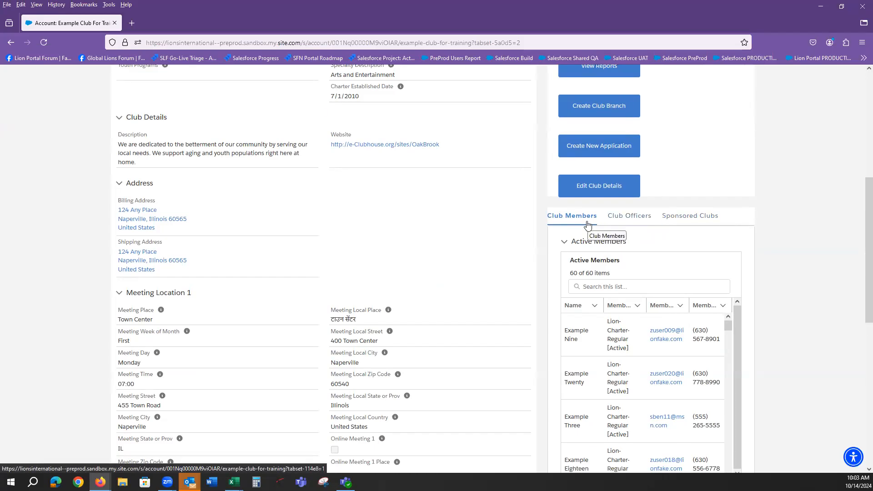
{"action": "left_click", "coordinate": [688, 217]}
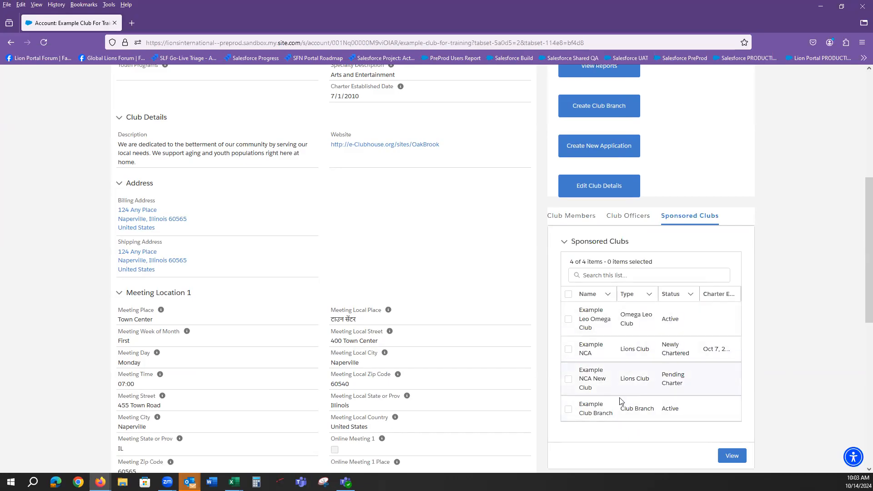
{"action": "left_click", "coordinate": [568, 379]}
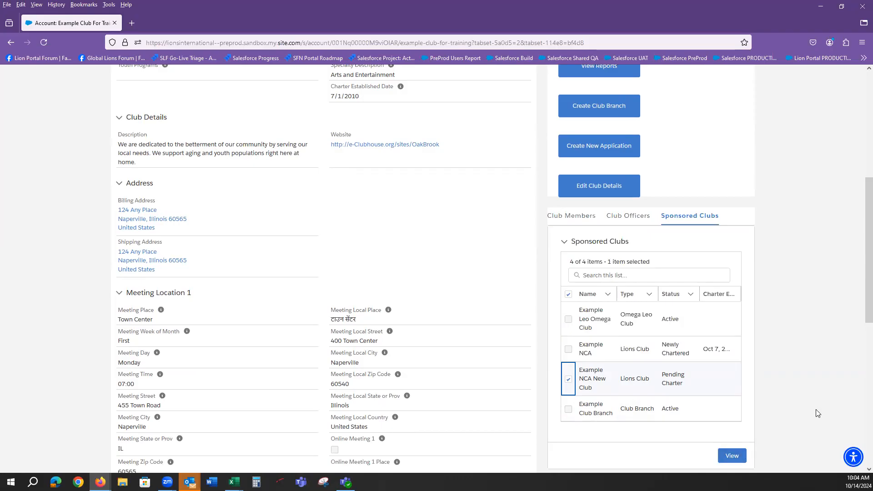
{"action": "scroll", "coordinate": [817, 413], "scroll_direction": "up", "scroll_amount": 3}
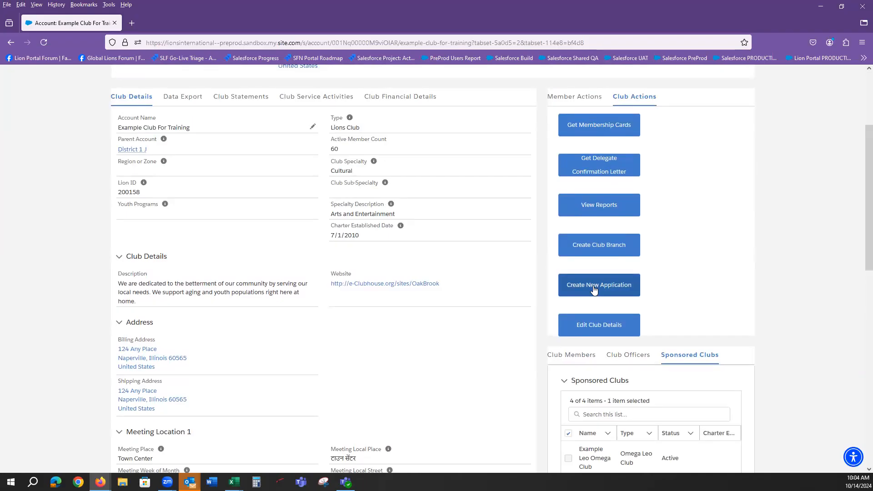
{"action": "left_click", "coordinate": [593, 287]}
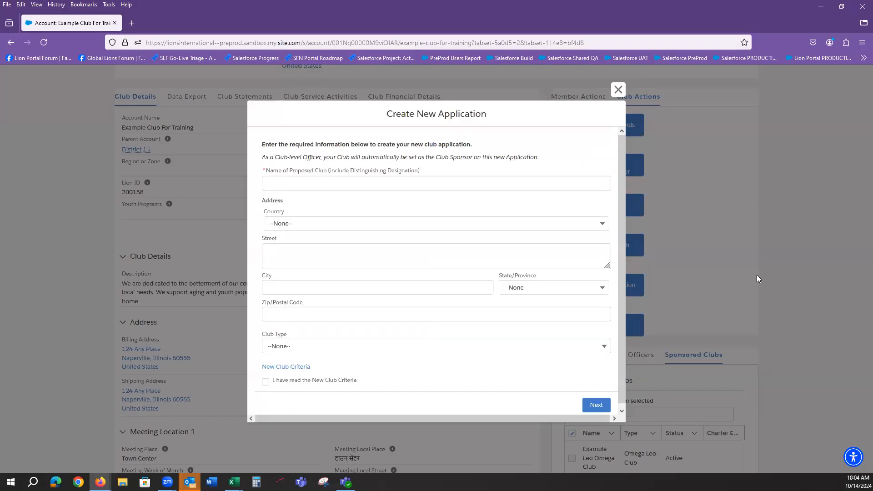
Name the club EXAMPLE NEW CLUB APP 1 and set its country to United States
{"action": "left_click", "coordinate": [319, 184]}
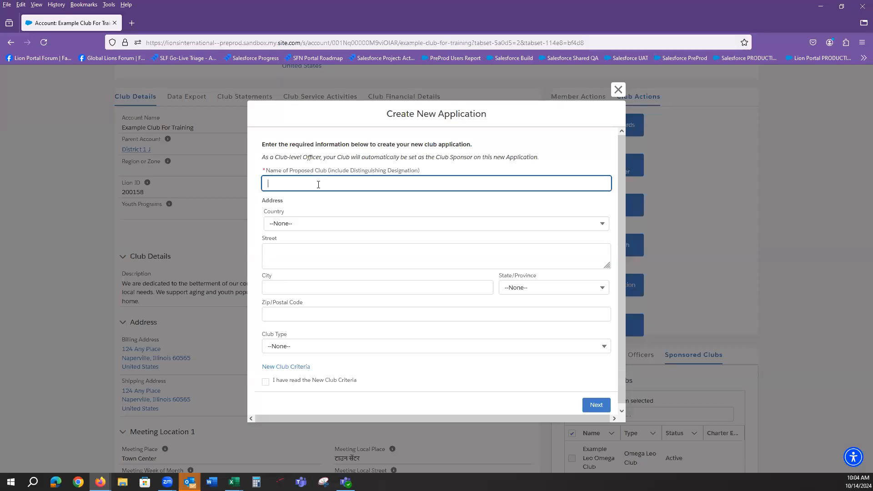
{"action": "type", "text": "EXAMPLE NEW CLUB APP 1"}
{"action": "left_click", "coordinate": [353, 223]}
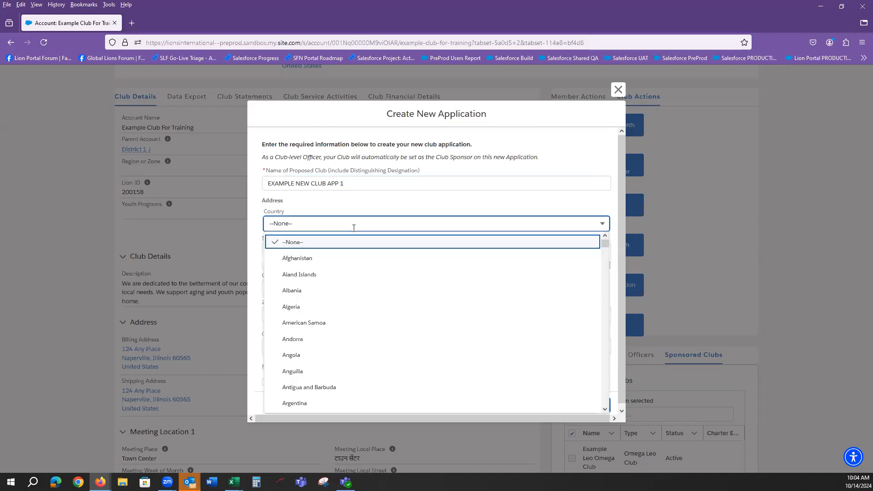
{"action": "type", "text": "unite"}
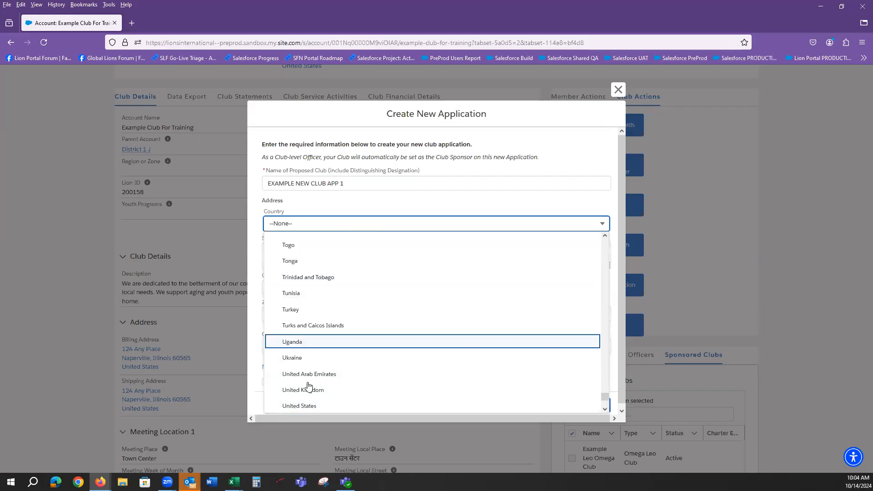
{"action": "left_click", "coordinate": [306, 405]}
Set the club's city to Darien and its state to Illinois
{"action": "left_click", "coordinate": [283, 288]}
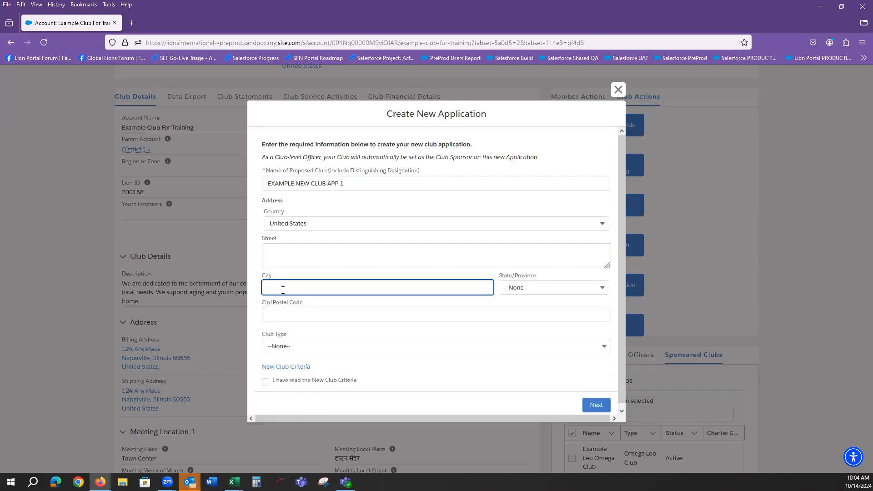
{"action": "type", "text": "Darien"}
{"action": "key", "text": "Tab"}
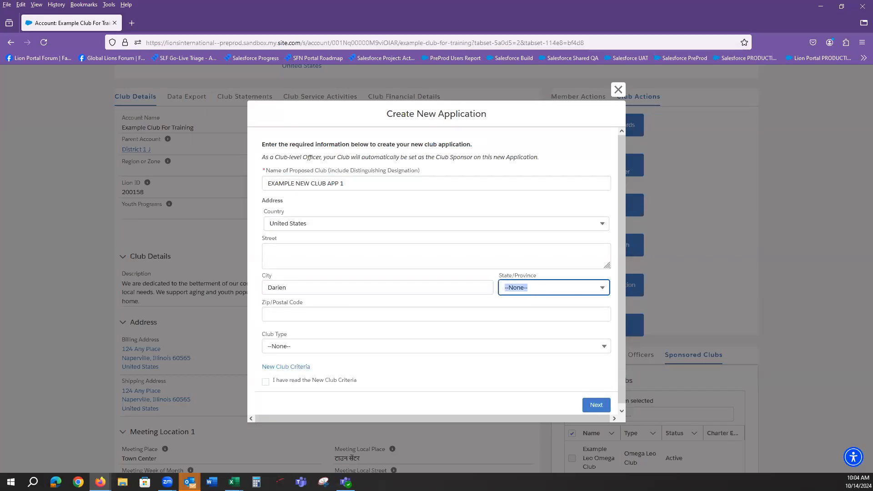
{"action": "type", "text": "il"}
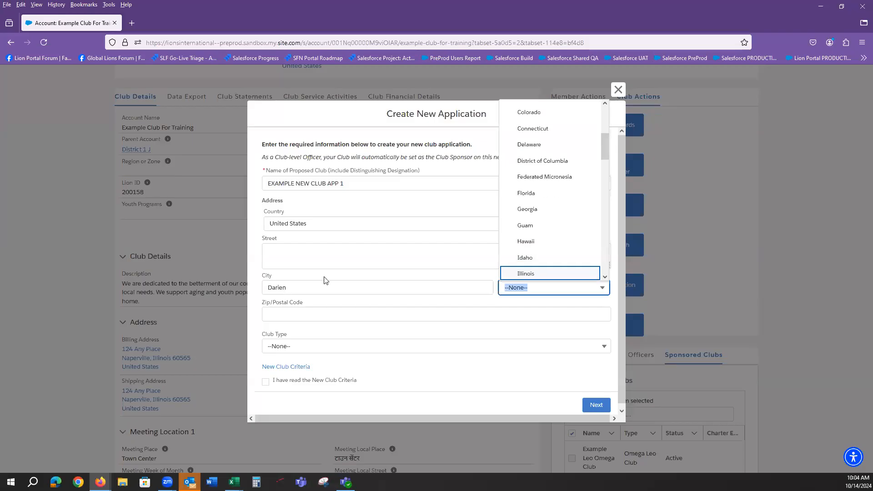
{"action": "left_click", "coordinate": [527, 273]}
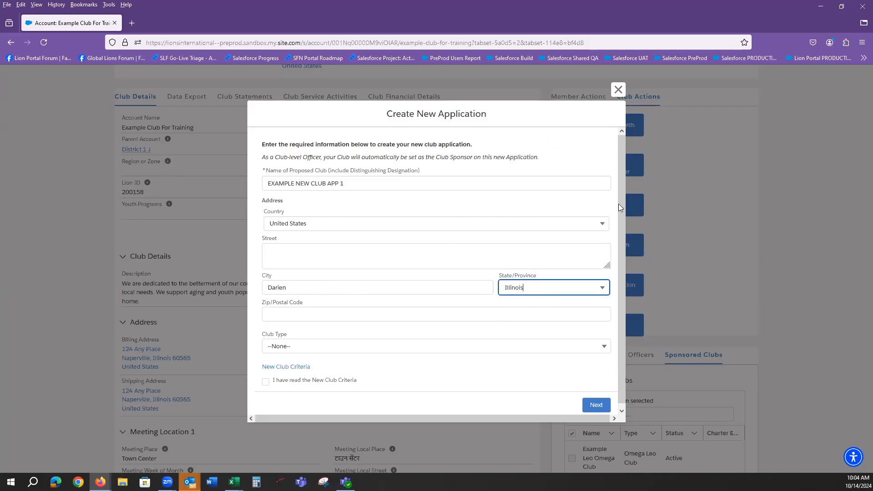
{"action": "left_click_drag", "start_coordinate": [619, 204], "coordinate": [620, 220]}
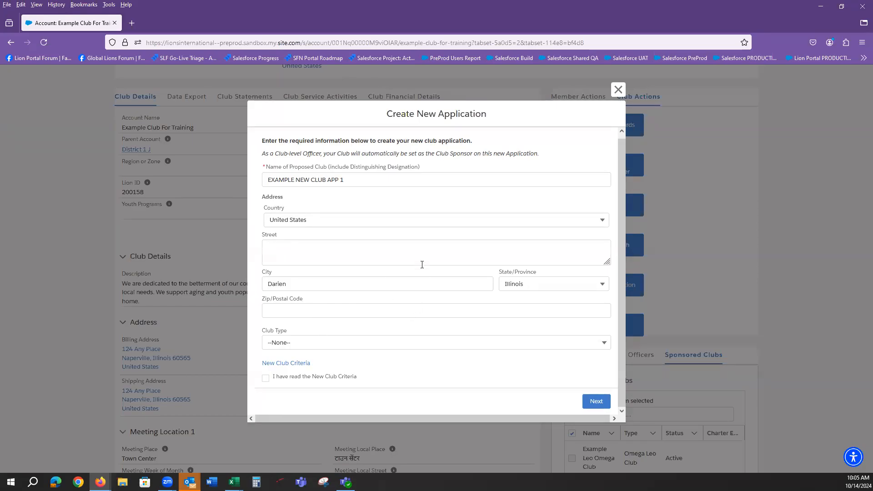
Set Club Type to Lions Club, confirm the New Club Criteria were read, and view the criteria PDF
{"action": "left_click", "coordinate": [432, 346]}
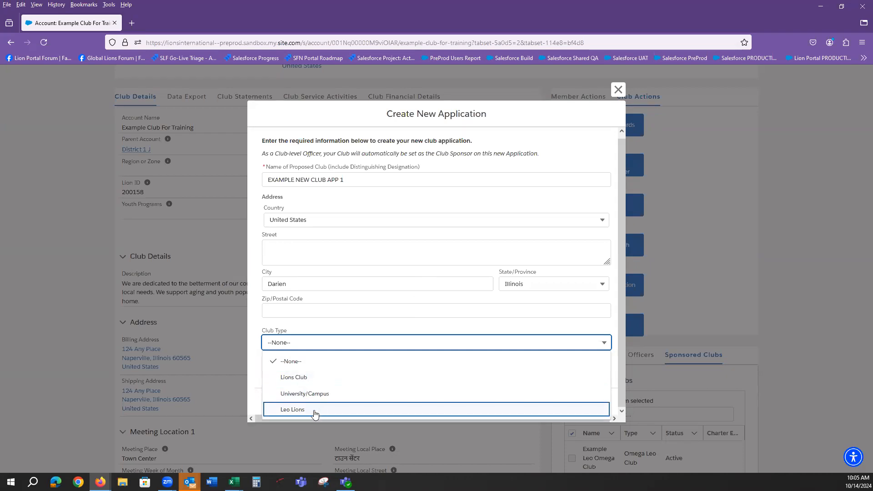
{"action": "left_click", "coordinate": [295, 380]}
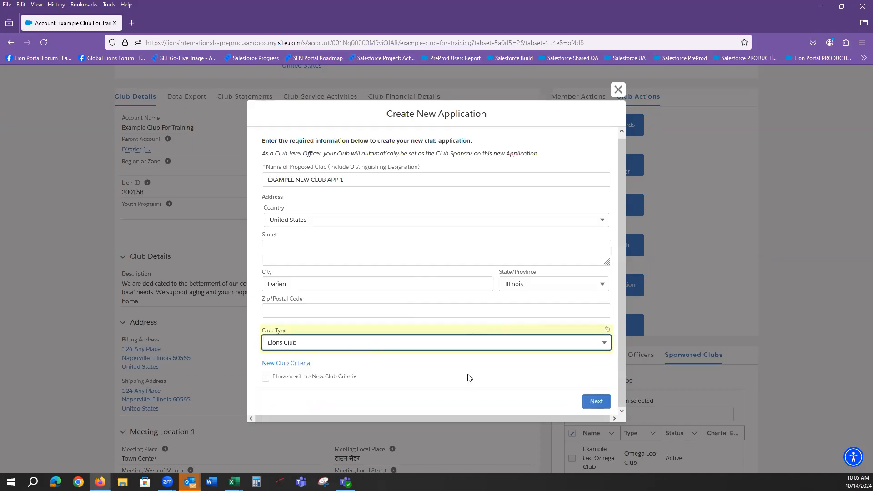
{"action": "left_click", "coordinate": [266, 378]}
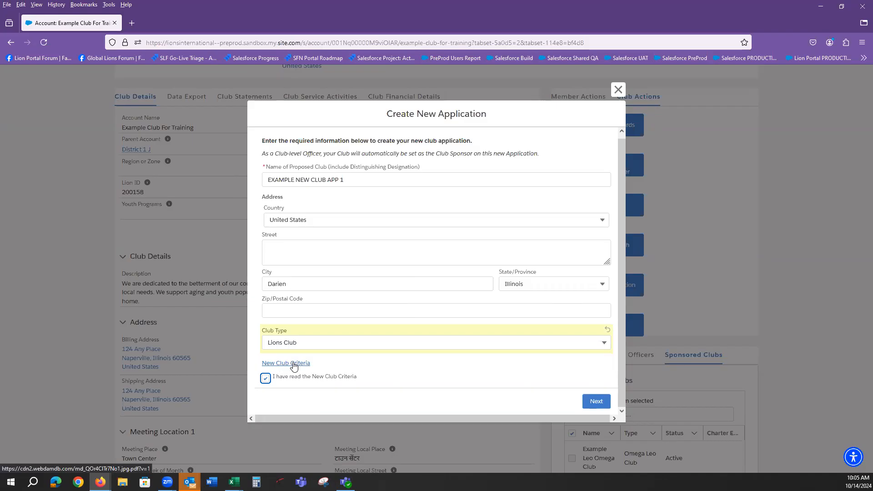
{"action": "left_click", "coordinate": [291, 364]}
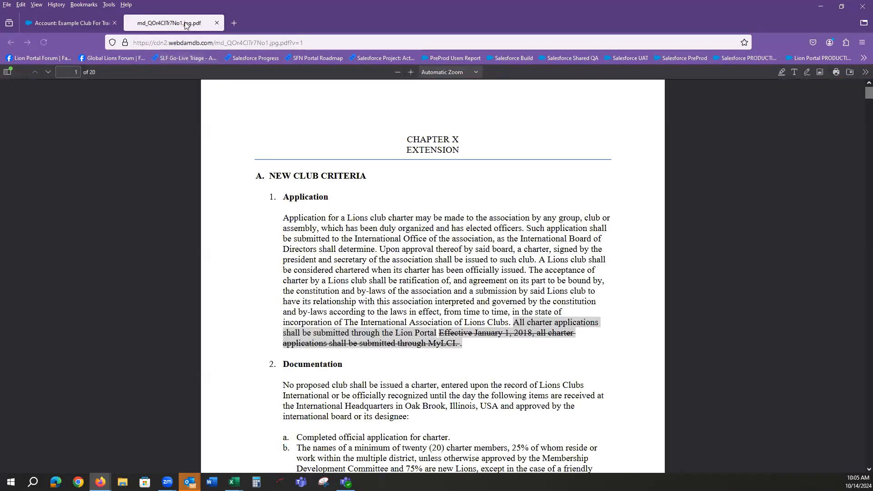
Skim the New Club Criteria PDF, close it, and create the application from the form
{"action": "scroll", "coordinate": [382, 340], "scroll_direction": "down", "scroll_amount": 2}
{"action": "scroll", "coordinate": [382, 340], "scroll_direction": "down", "scroll_amount": 2}
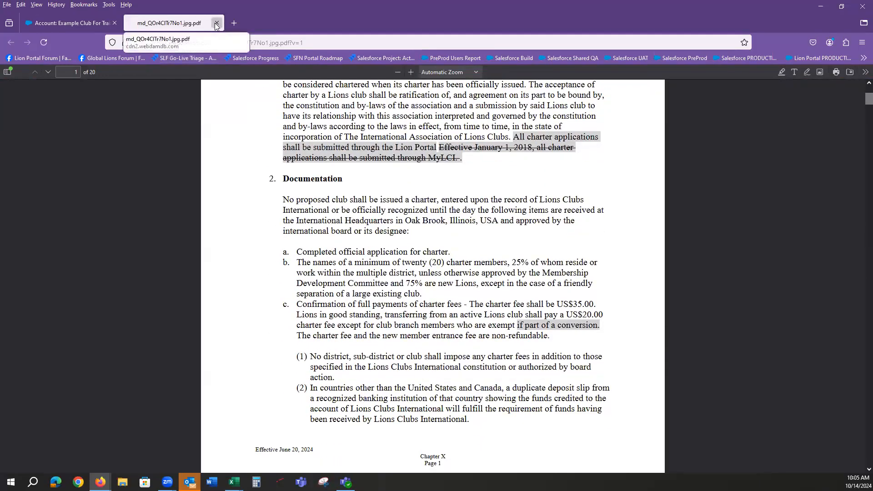
{"action": "left_click", "coordinate": [217, 23]}
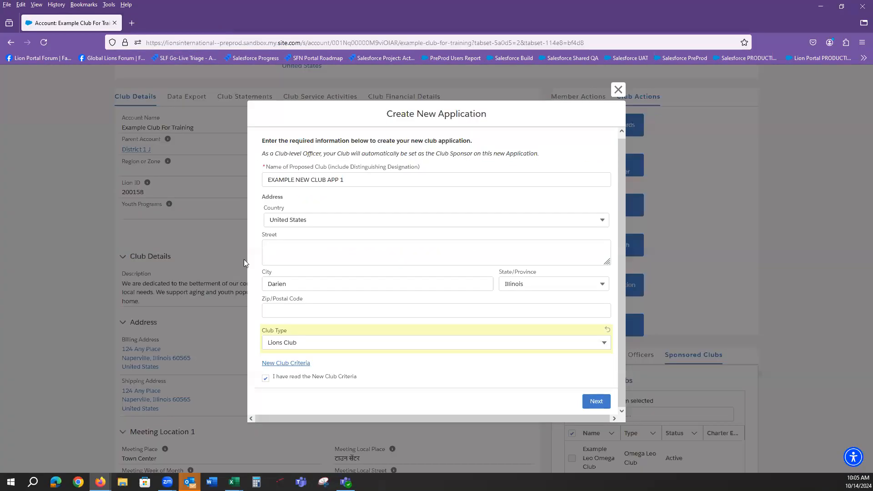
{"action": "left_click", "coordinate": [592, 405]}
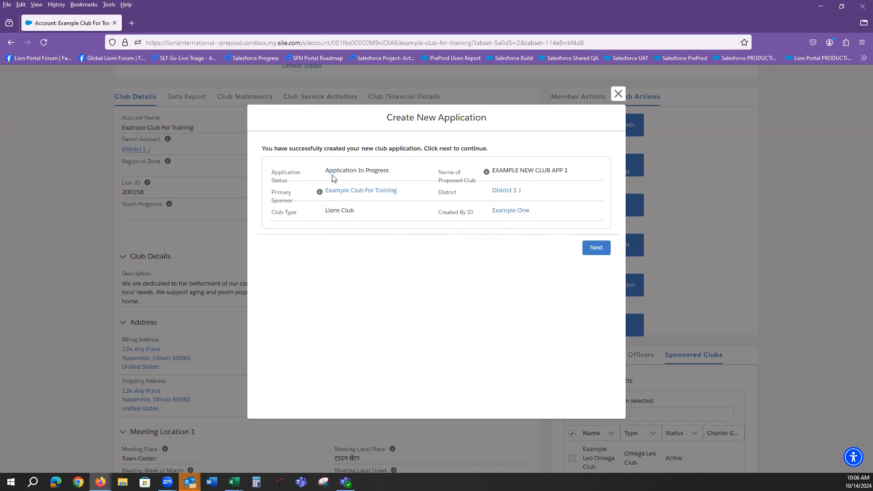
Review the Application In Progress status, district and creator, then continue to the application page
{"action": "left_click_drag", "start_coordinate": [389, 171], "coordinate": [325, 177]}
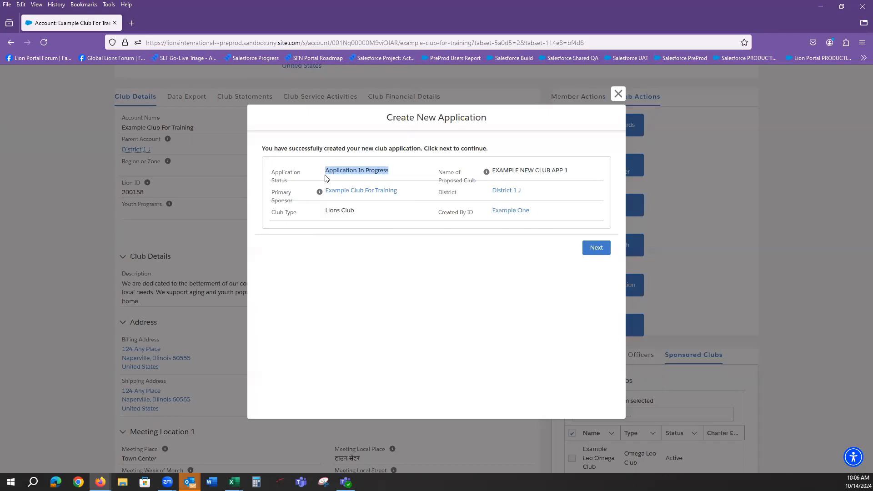
{"action": "left_click", "coordinate": [415, 272]}
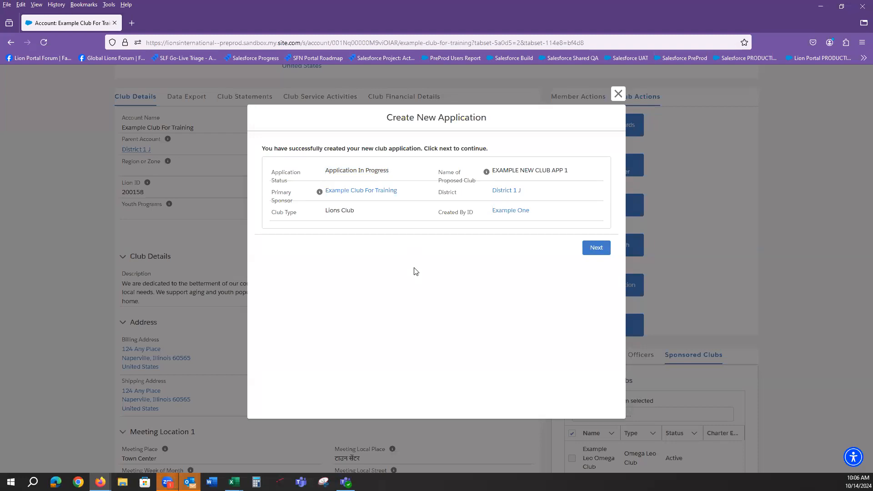
{"action": "left_click_drag", "start_coordinate": [516, 192], "coordinate": [491, 193]}
{"action": "left_click", "coordinate": [536, 216]}
{"action": "left_click_drag", "start_coordinate": [531, 218], "coordinate": [491, 219]}
{"action": "left_click", "coordinate": [596, 248]}
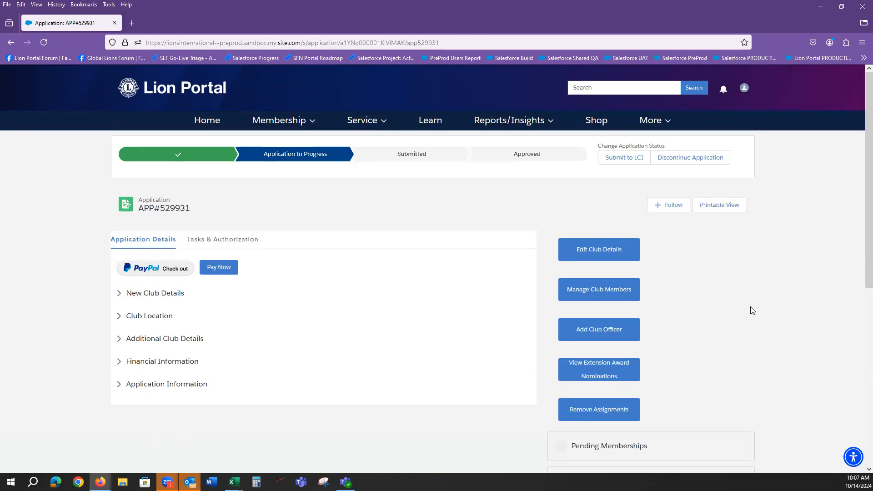
{"action": "key", "text": "ctrl+plus"}
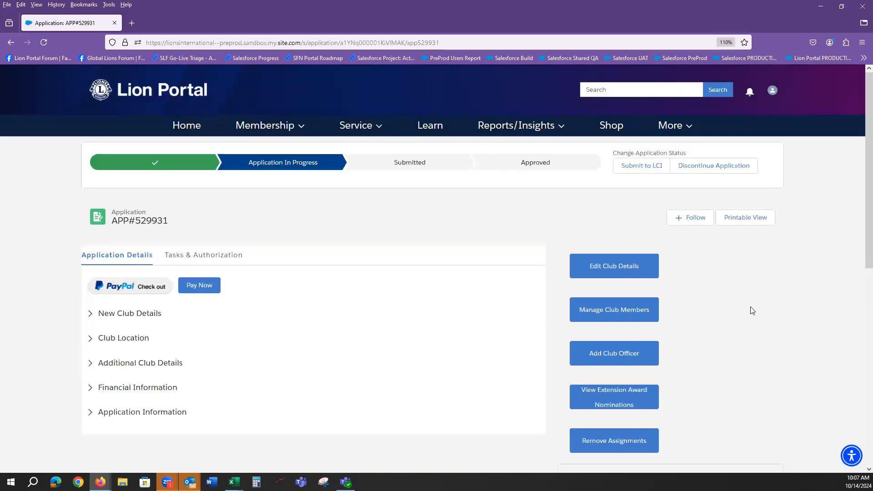
{"action": "key", "text": "ctrl+plus"}
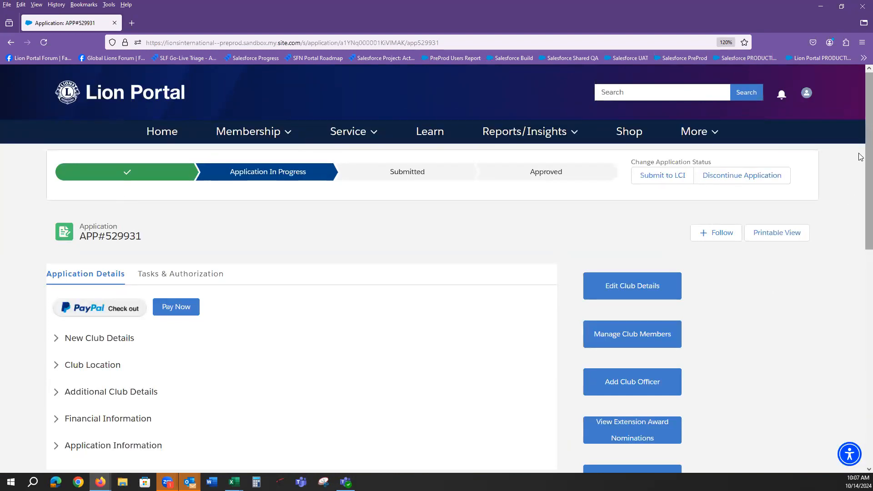
{"action": "scroll", "coordinate": [860, 137], "scroll_direction": "down", "scroll_amount": 1}
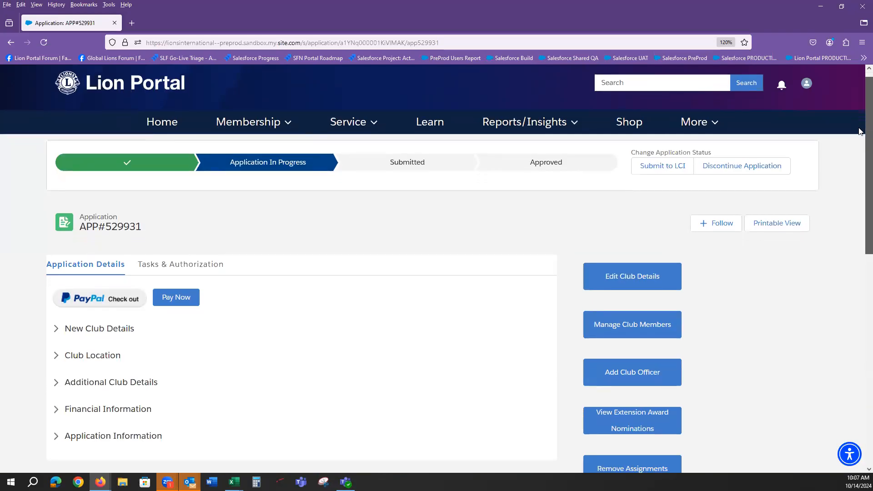
{"action": "scroll", "coordinate": [860, 128], "scroll_direction": "up", "scroll_amount": 1}
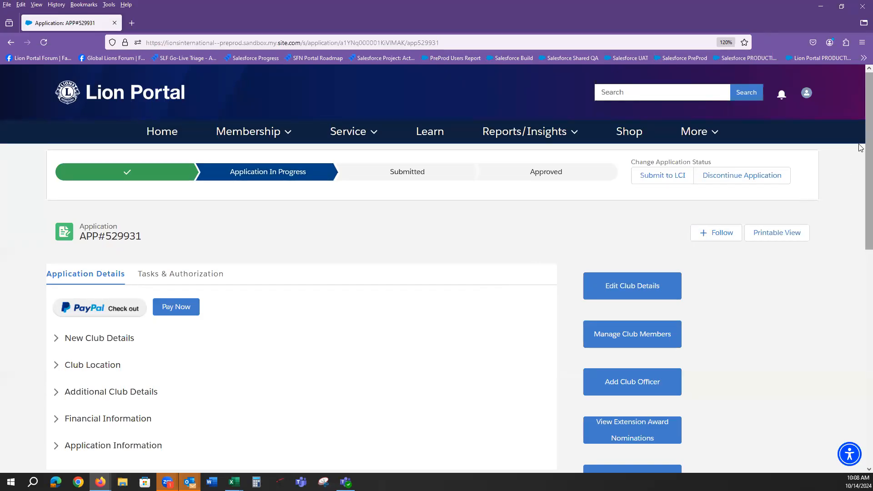
{"action": "left_click_drag", "start_coordinate": [861, 147], "coordinate": [861, 186]}
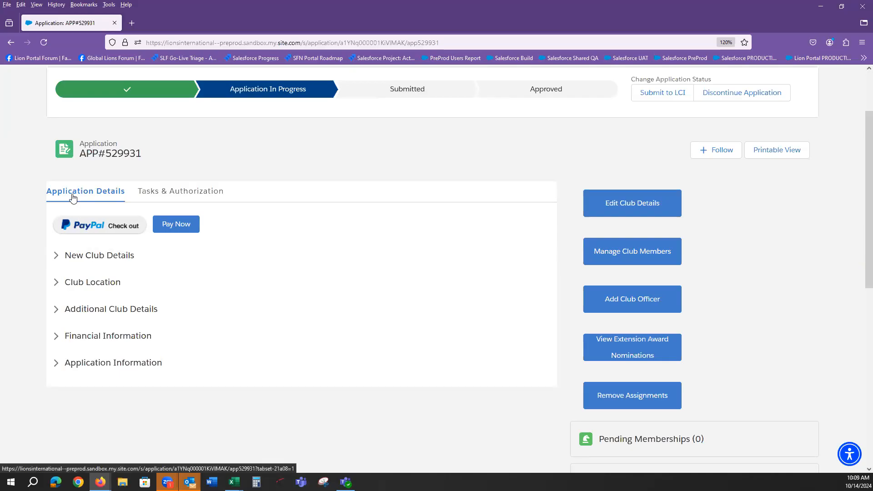
{"action": "left_click_drag", "start_coordinate": [141, 151], "coordinate": [80, 157]}
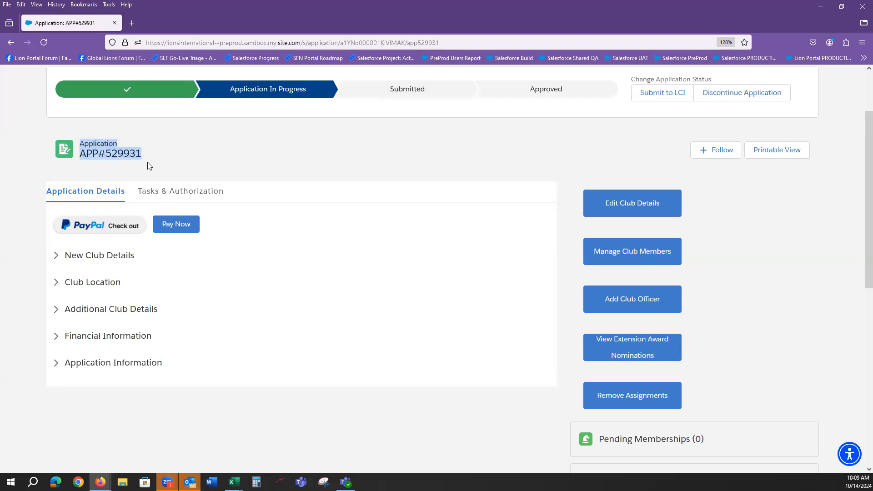
{"action": "scroll", "coordinate": [735, 246], "scroll_direction": "up", "scroll_amount": 3}
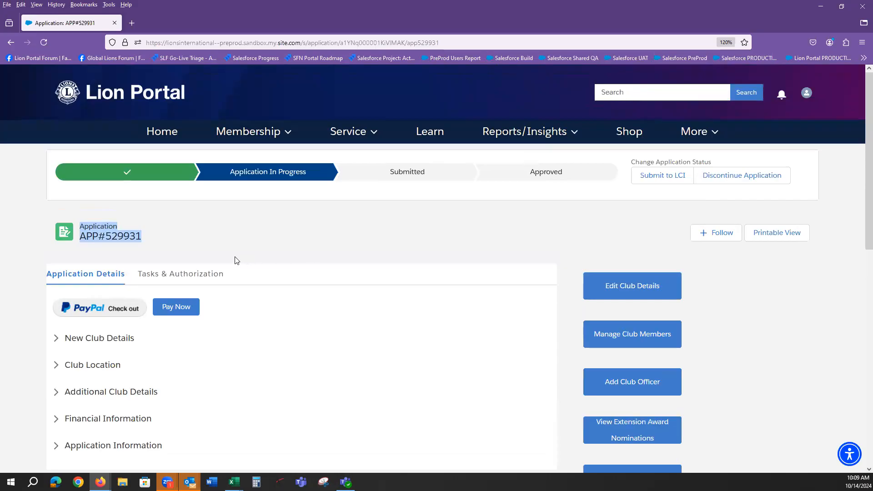
{"action": "left_click", "coordinate": [85, 239]}
{"action": "left_click_drag", "start_coordinate": [80, 224], "coordinate": [98, 238]}
{"action": "left_click", "coordinate": [156, 241]}
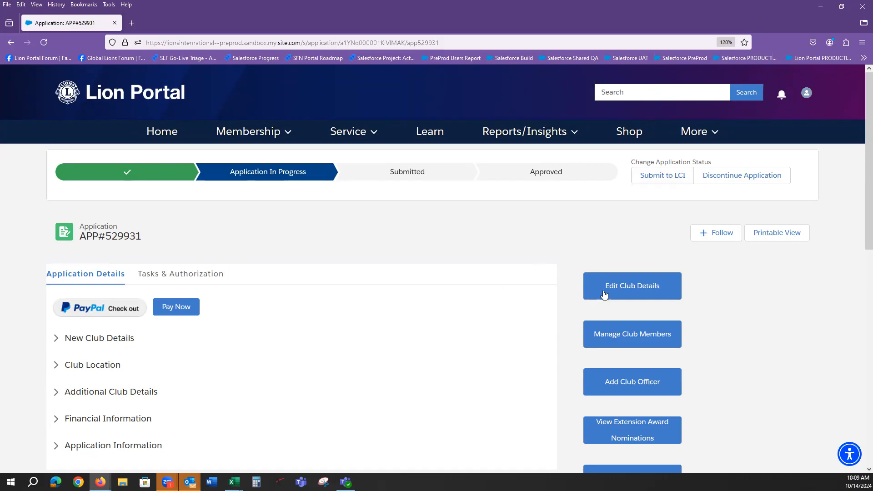
{"action": "scroll", "coordinate": [861, 190], "scroll_direction": "down", "scroll_amount": 1}
{"action": "scroll", "coordinate": [861, 190], "scroll_direction": "down", "scroll_amount": 3}
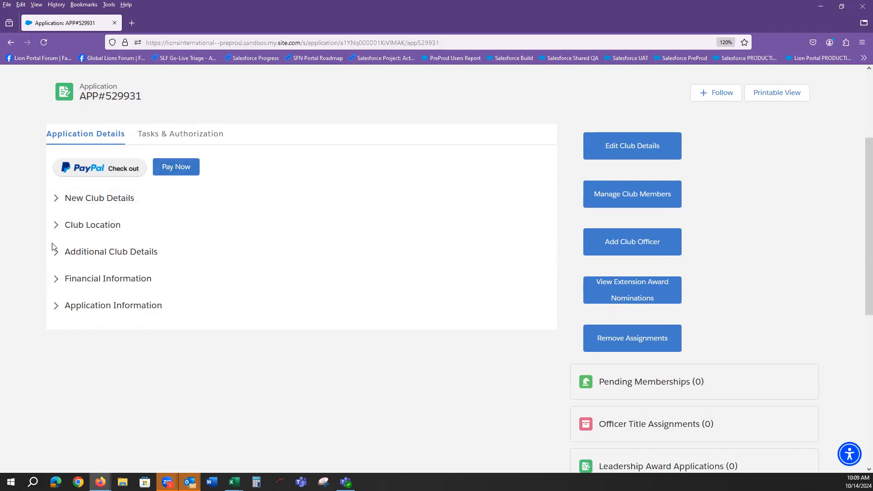
{"action": "left_click", "coordinate": [59, 199]}
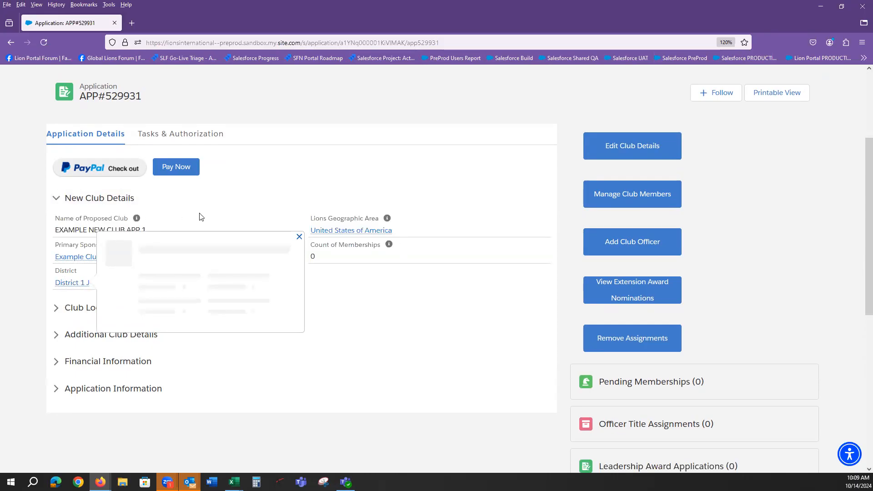
Expand the Additional Club Details, Club Location, Financial Information and Application Information sections
{"action": "left_click", "coordinate": [337, 334]}
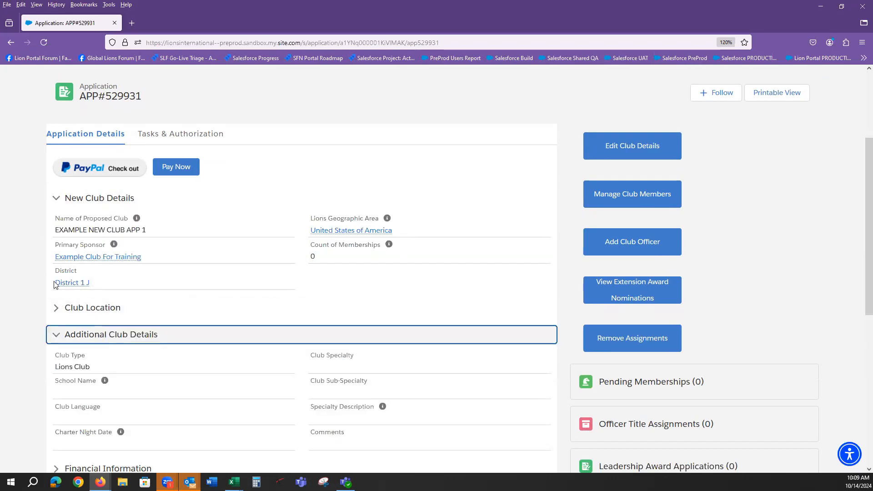
{"action": "scroll", "coordinate": [56, 272], "scroll_direction": "down", "scroll_amount": 3}
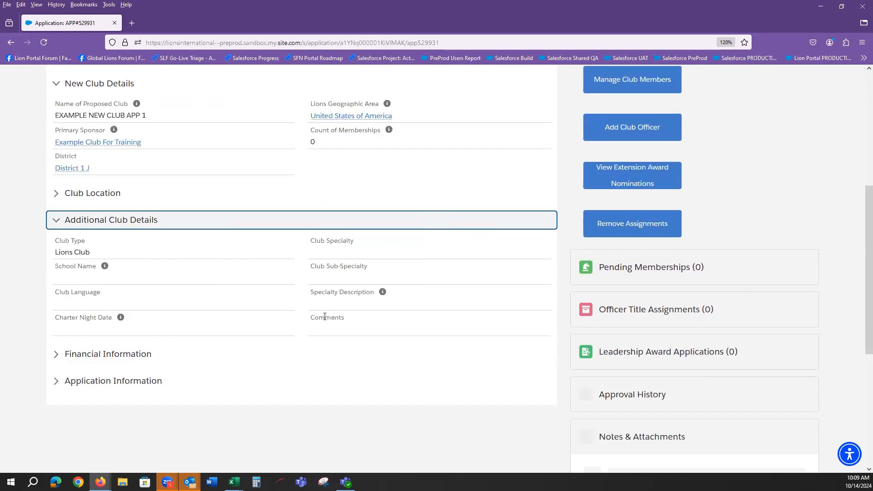
{"action": "left_click", "coordinate": [65, 194]}
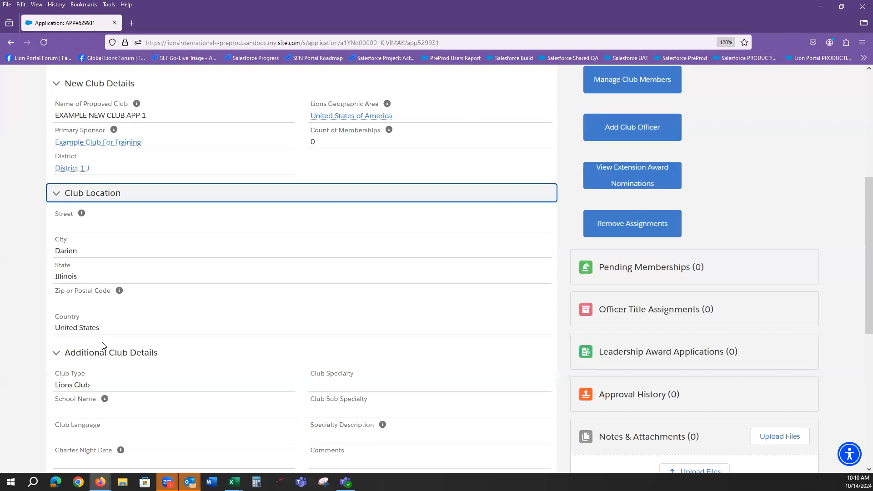
{"action": "scroll", "coordinate": [100, 337], "scroll_direction": "down", "scroll_amount": 4}
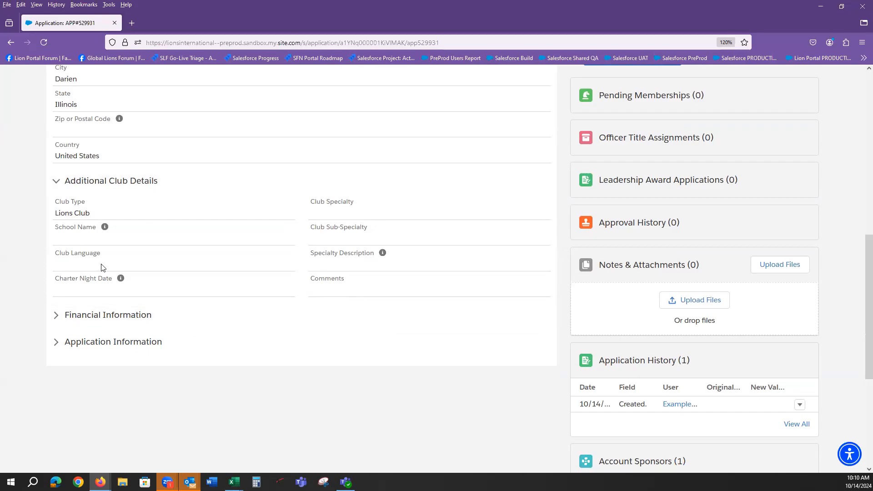
{"action": "left_click", "coordinate": [56, 320]}
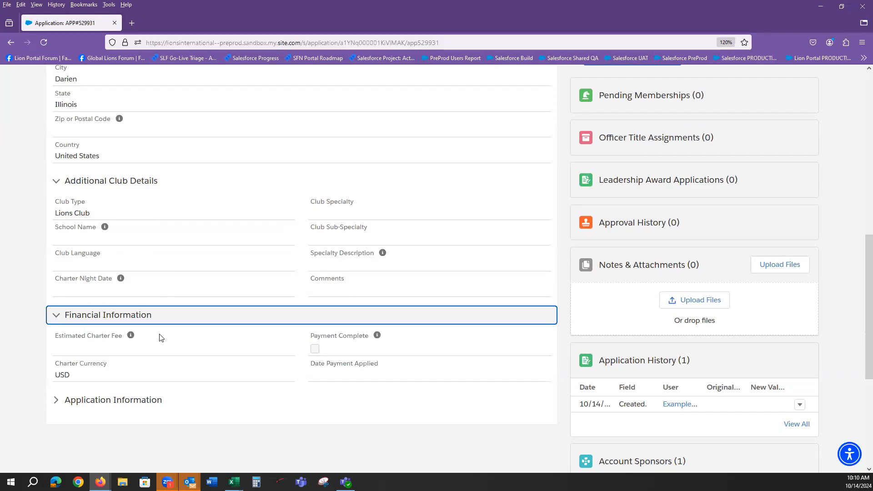
{"action": "left_click", "coordinate": [56, 401]}
{"action": "scroll", "coordinate": [113, 398], "scroll_direction": "down", "scroll_amount": 2}
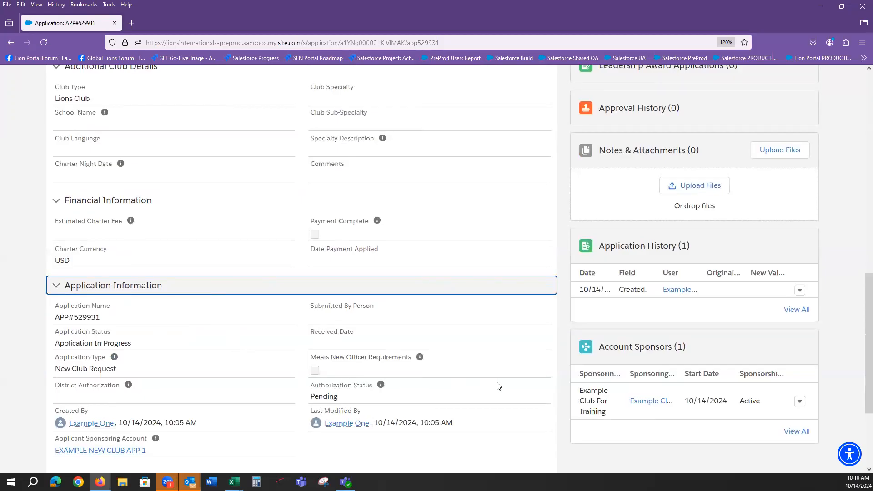
{"action": "scroll", "coordinate": [498, 385], "scroll_direction": "up", "scroll_amount": 8}
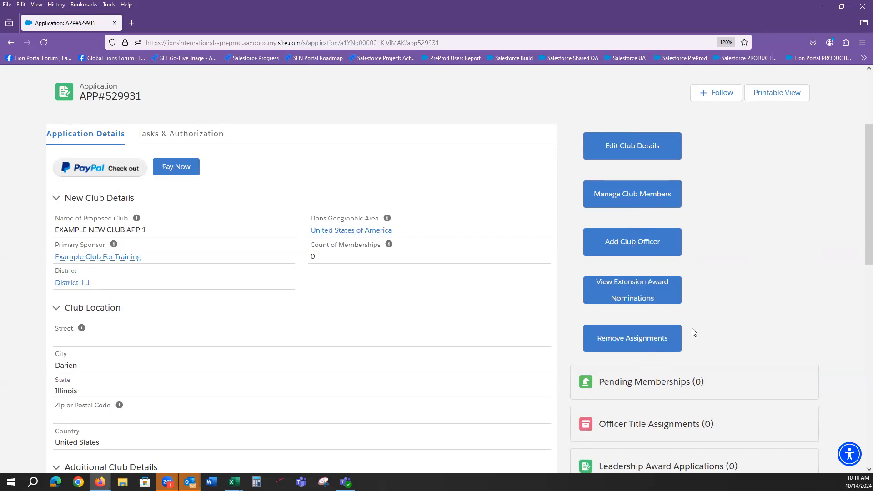
{"action": "scroll", "coordinate": [711, 316], "scroll_direction": "down", "scroll_amount": 1}
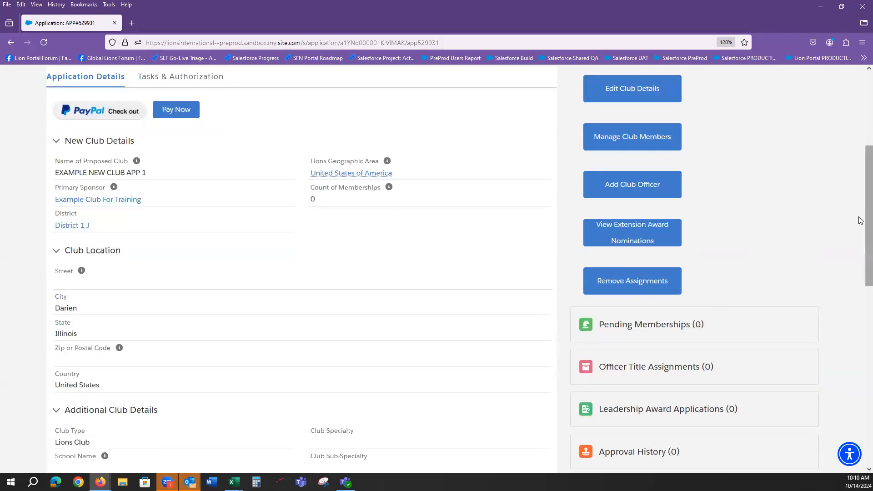
{"action": "left_click_drag", "start_coordinate": [861, 215], "coordinate": [860, 293]}
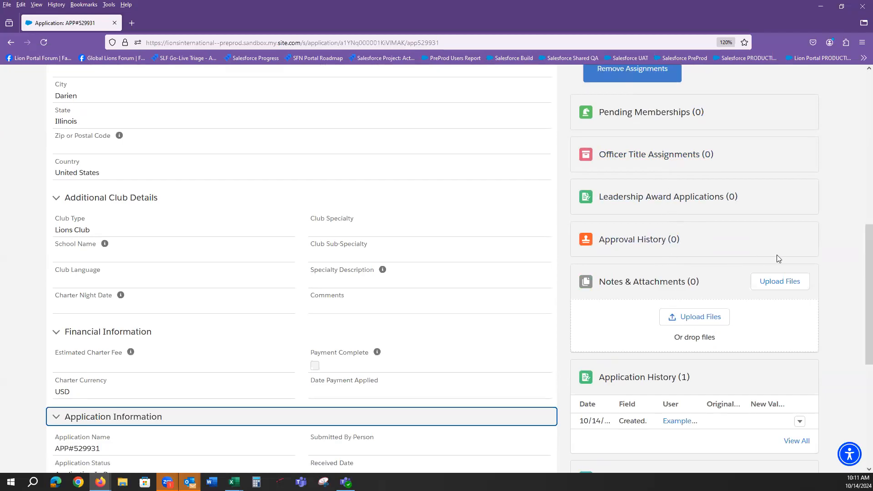
{"action": "scroll", "coordinate": [777, 257], "scroll_direction": "up", "scroll_amount": 8}
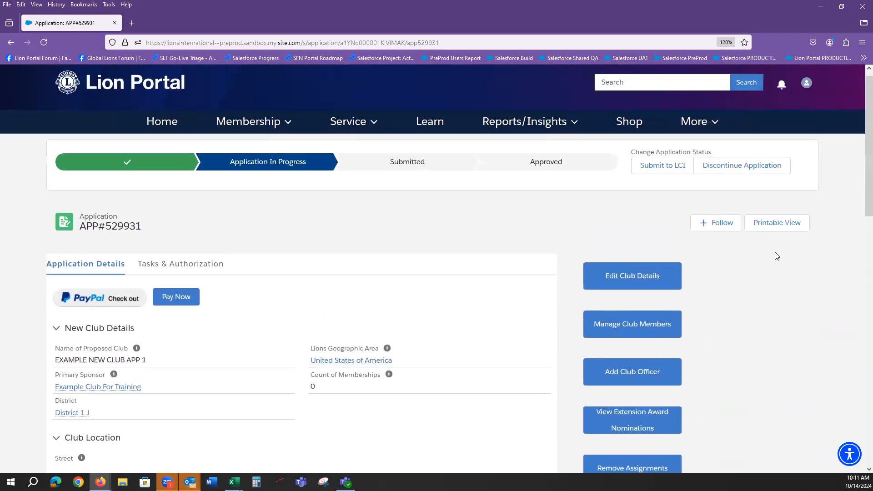
{"action": "scroll", "coordinate": [861, 213], "scroll_direction": "down", "scroll_amount": 1}
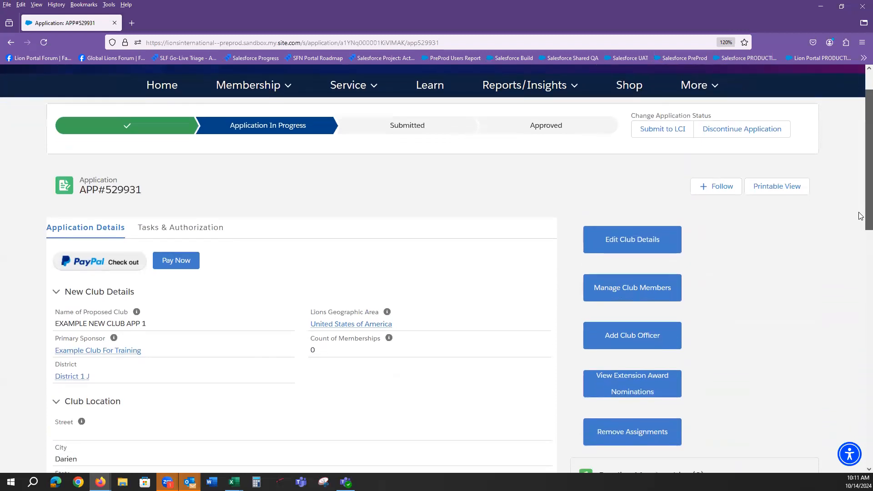
{"action": "scroll", "coordinate": [860, 218], "scroll_direction": "down", "scroll_amount": 1}
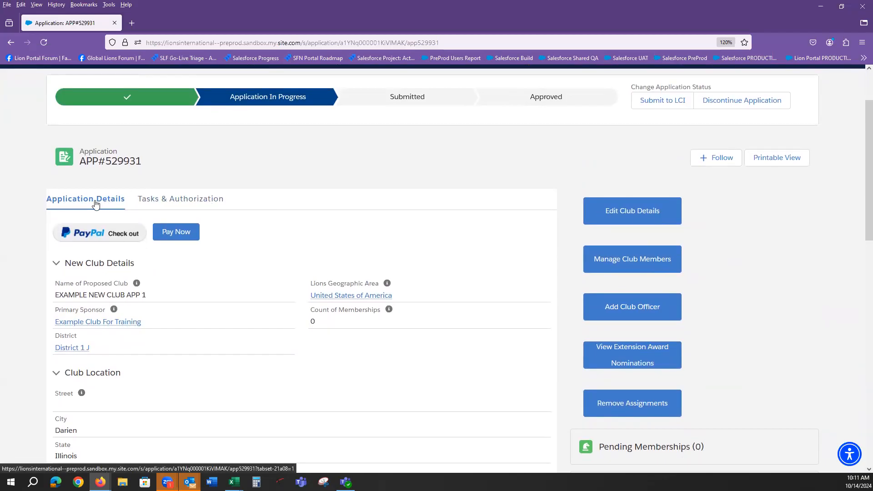
Switch between Tasks & Authorization and Application Details, checking the District Authorization and Authorization Status fields
{"action": "left_click", "coordinate": [172, 204]}
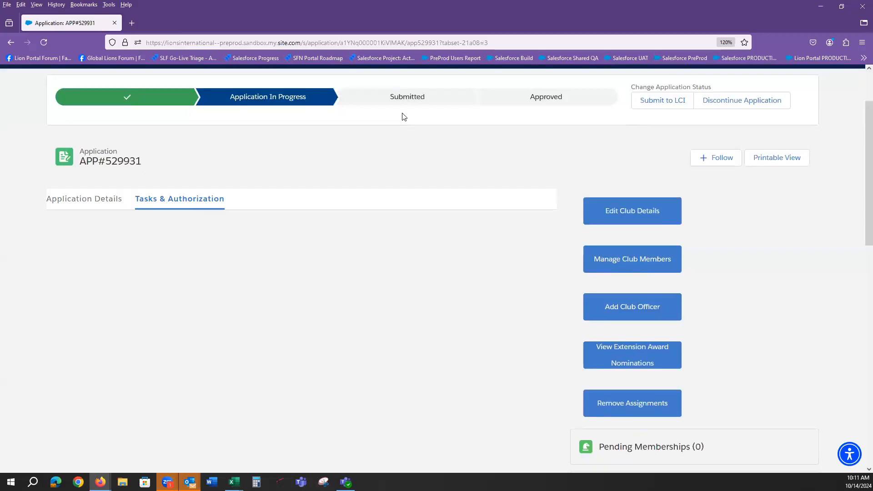
{"action": "left_click", "coordinate": [84, 200]}
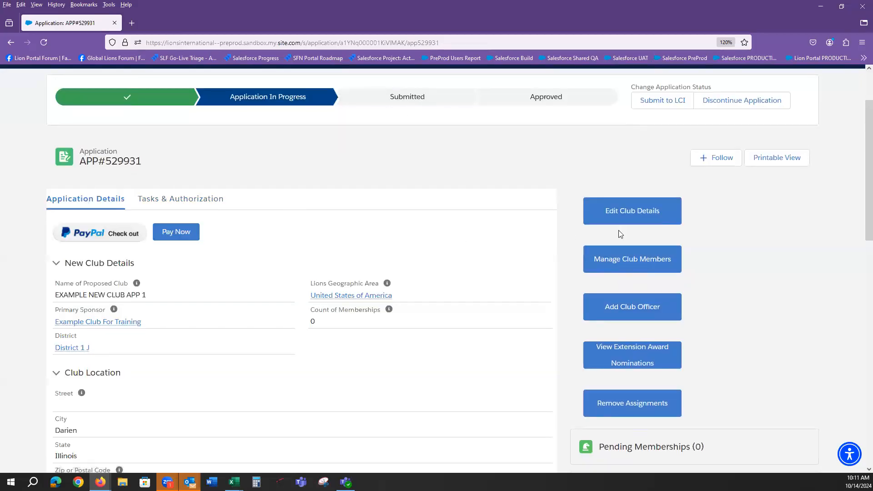
{"action": "scroll", "coordinate": [861, 200], "scroll_direction": "down", "scroll_amount": 2}
{"action": "scroll", "coordinate": [861, 200], "scroll_direction": "down", "scroll_amount": 10}
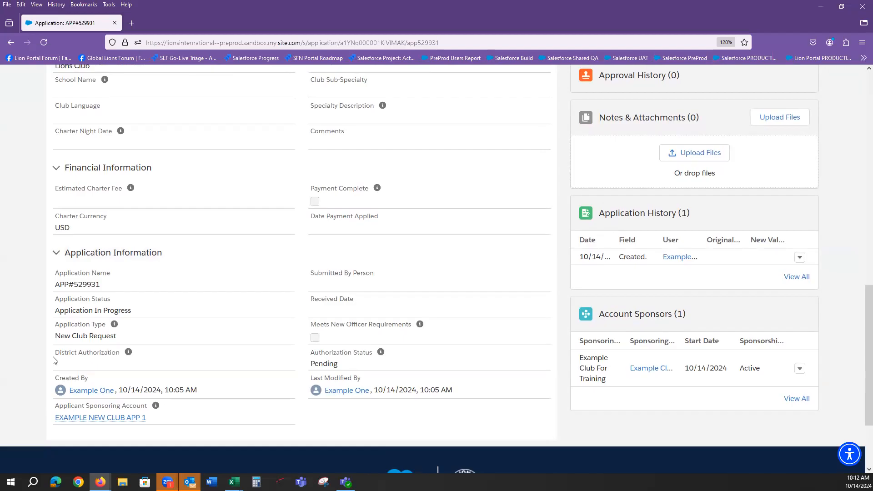
{"action": "left_click_drag", "start_coordinate": [56, 354], "coordinate": [138, 362]}
{"action": "left_click_drag", "start_coordinate": [314, 354], "coordinate": [373, 359]}
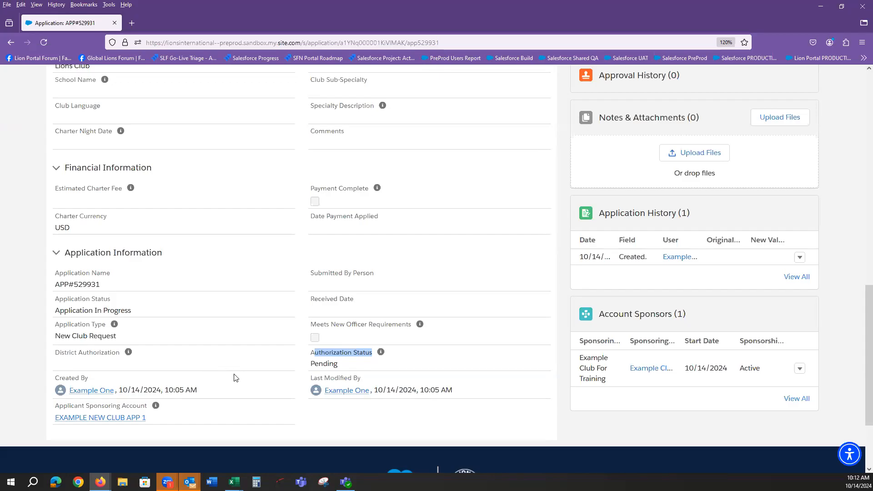
{"action": "scroll", "coordinate": [222, 372], "scroll_direction": "up", "scroll_amount": 1}
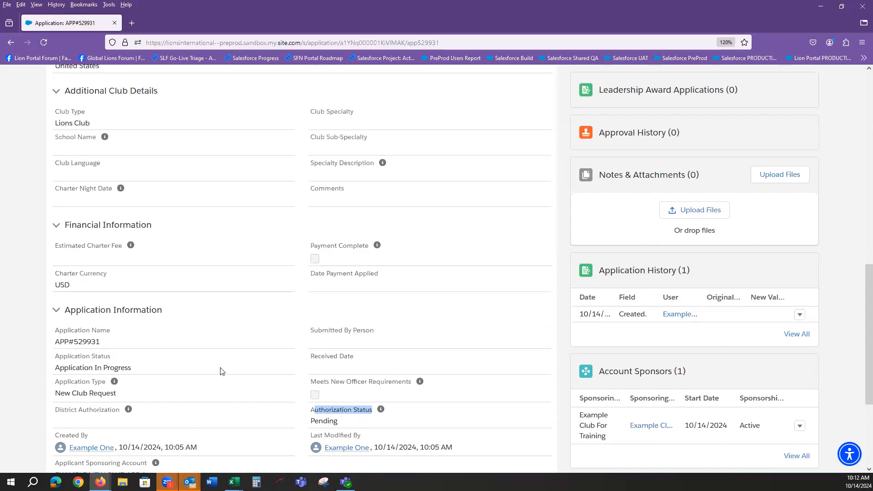
{"action": "scroll", "coordinate": [222, 371], "scroll_direction": "up", "scroll_amount": 9}
{"action": "left_click", "coordinate": [171, 222]}
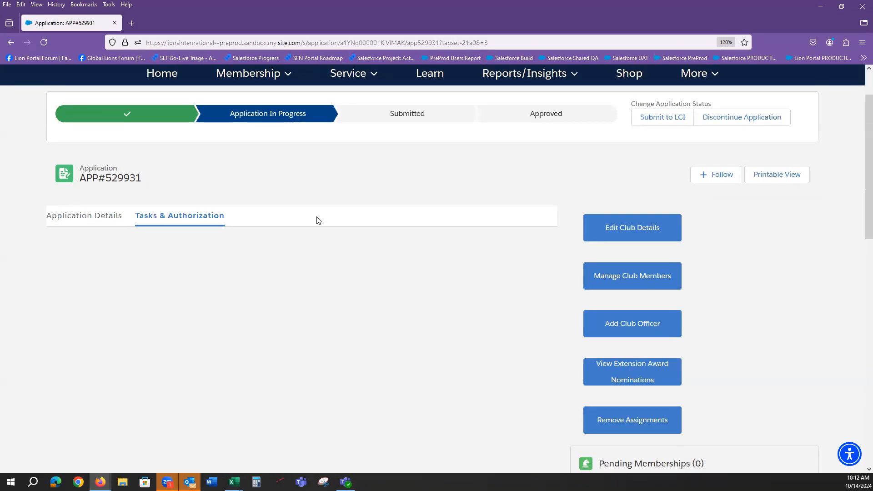
{"action": "left_click", "coordinate": [98, 222]}
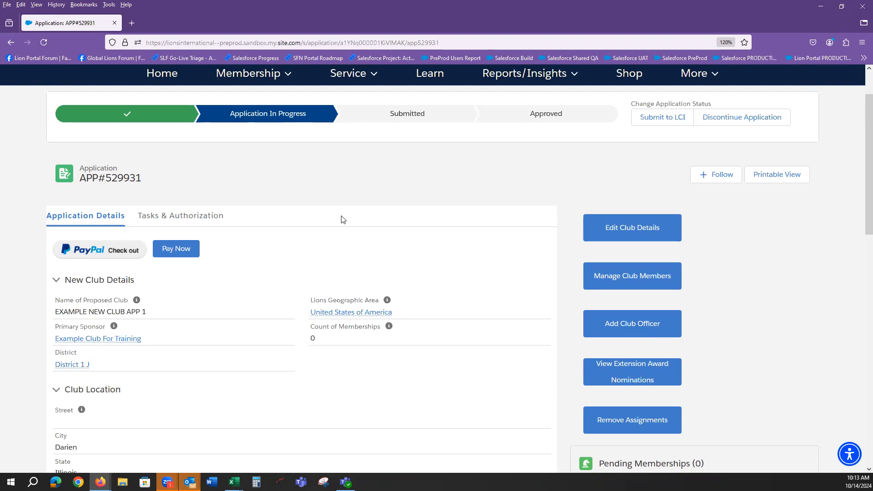
{"action": "scroll", "coordinate": [343, 220], "scroll_direction": "down", "scroll_amount": 2}
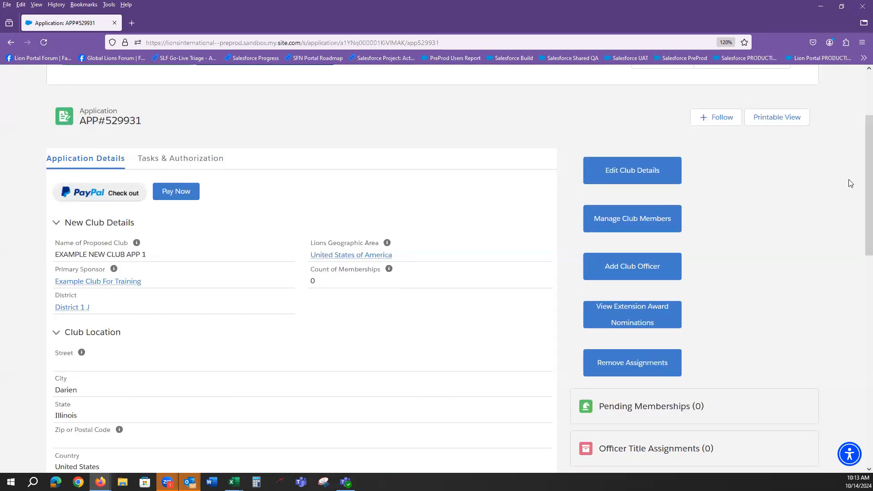
{"action": "left_click_drag", "start_coordinate": [864, 156], "coordinate": [861, 142]}
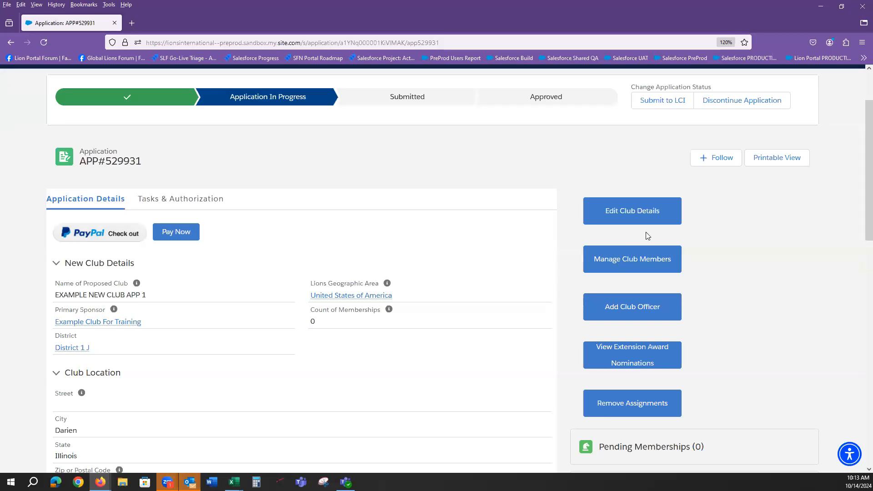
{"action": "left_click", "coordinate": [629, 214]}
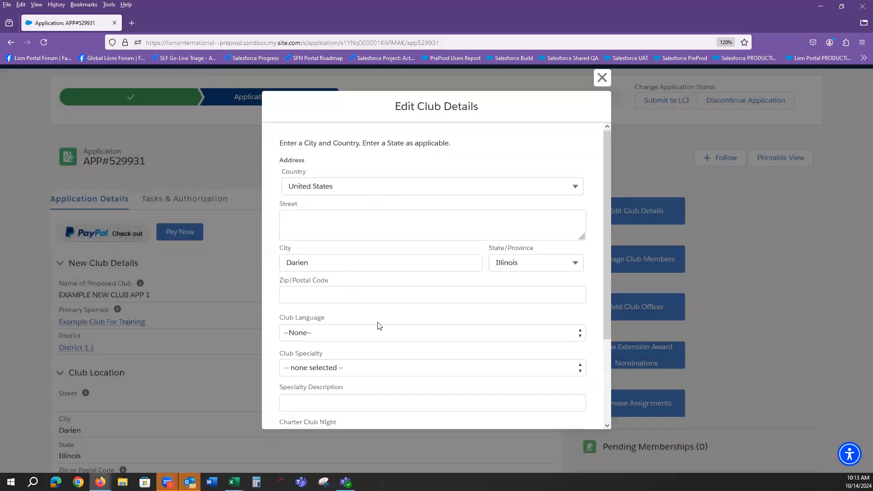
Choose English as the club language, enter the comment 'This is a new club application', and save
{"action": "left_click_drag", "start_coordinate": [604, 184], "coordinate": [605, 277]}
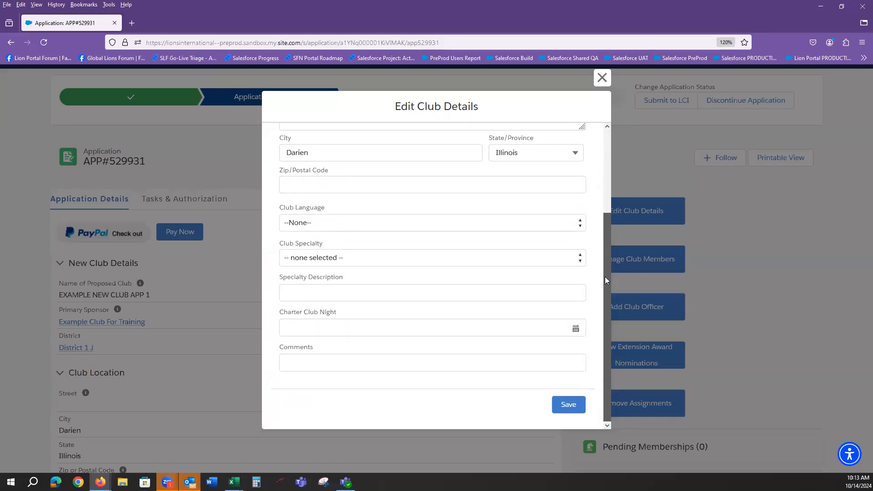
{"action": "left_click", "coordinate": [366, 223]}
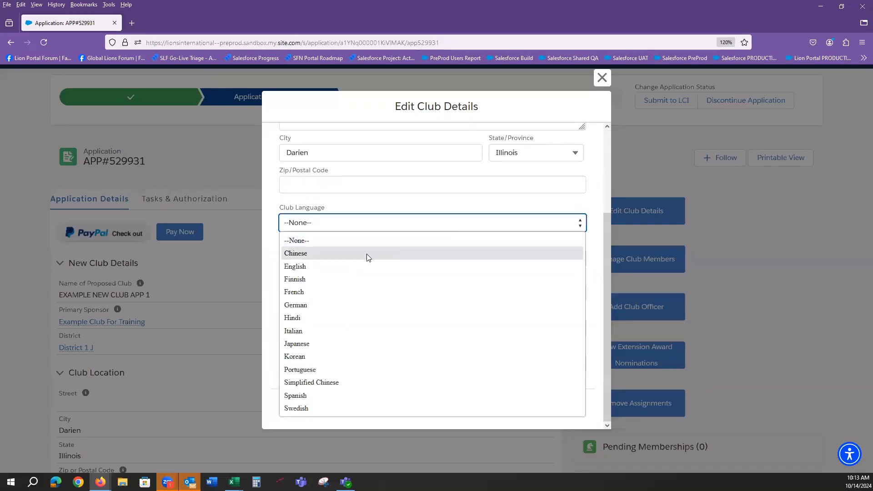
{"action": "left_click", "coordinate": [302, 268]}
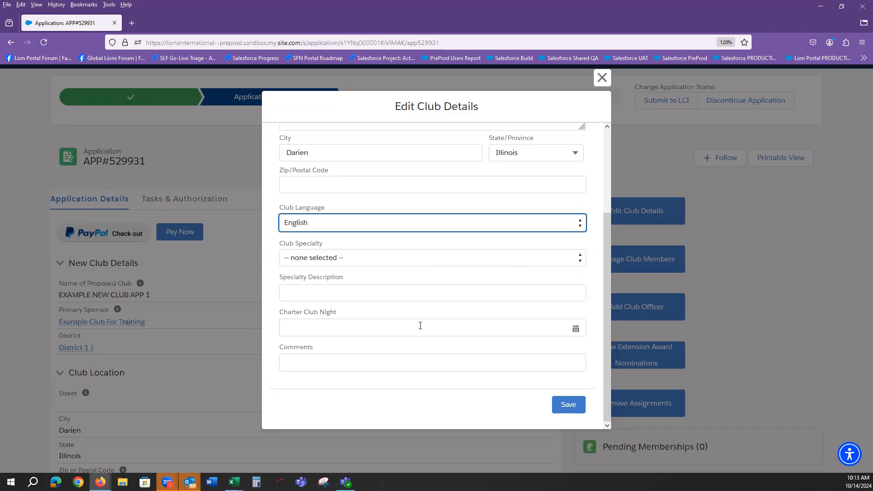
{"action": "left_click", "coordinate": [359, 368]}
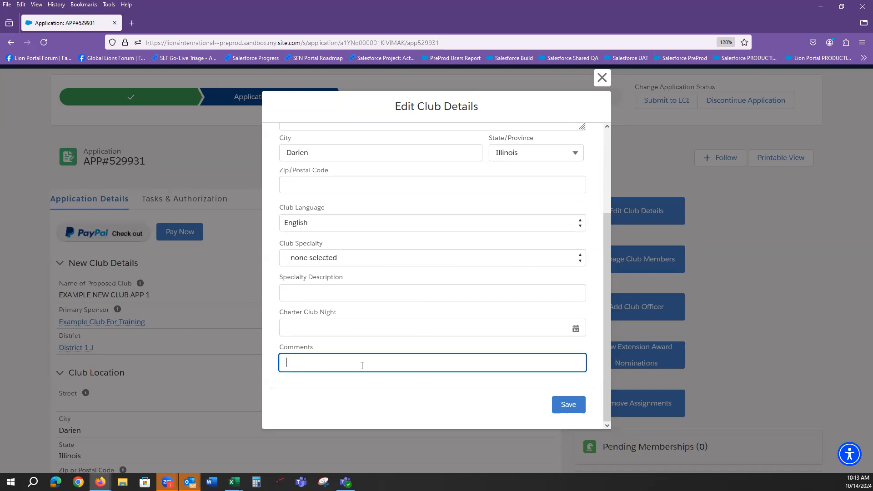
{"action": "type", "text": "This is a new club application"}
{"action": "left_click", "coordinate": [568, 403]}
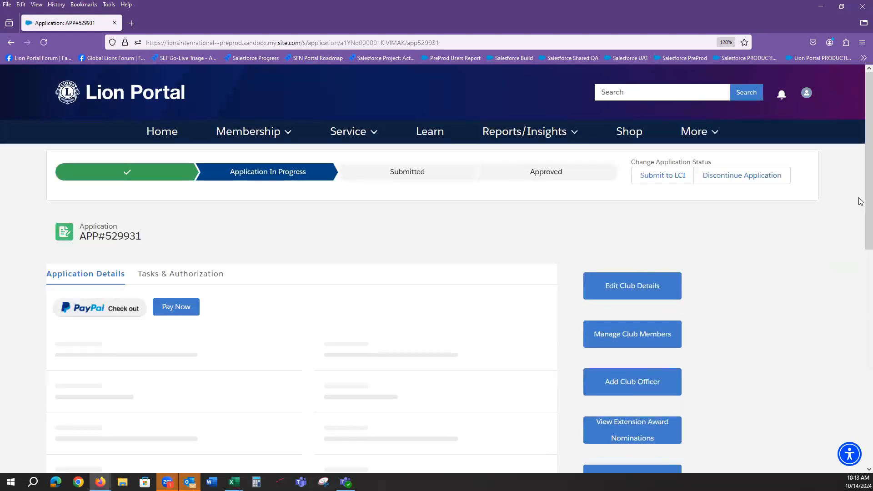
Check the saved English language and comment, collapsing New Club Details, Club Location and Additional Club Details
{"action": "scroll", "coordinate": [861, 231], "scroll_direction": "down", "scroll_amount": 2}
{"action": "scroll", "coordinate": [860, 231], "scroll_direction": "down", "scroll_amount": 5}
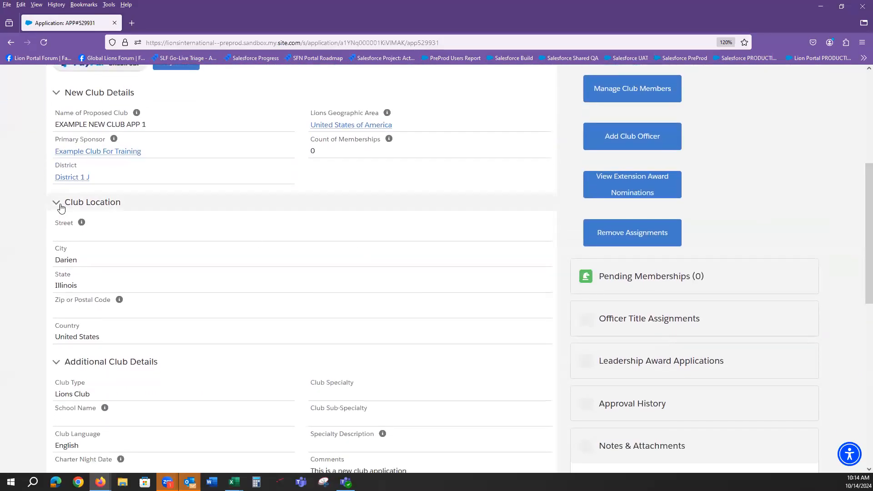
{"action": "left_click", "coordinate": [59, 98]}
{"action": "left_click", "coordinate": [58, 119]}
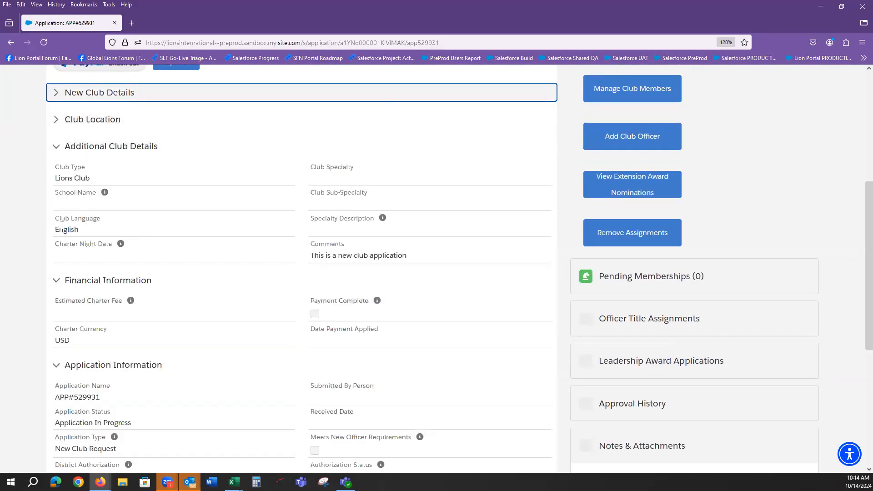
{"action": "left_click_drag", "start_coordinate": [84, 231], "coordinate": [54, 232]}
{"action": "left_click_drag", "start_coordinate": [411, 255], "coordinate": [309, 263]}
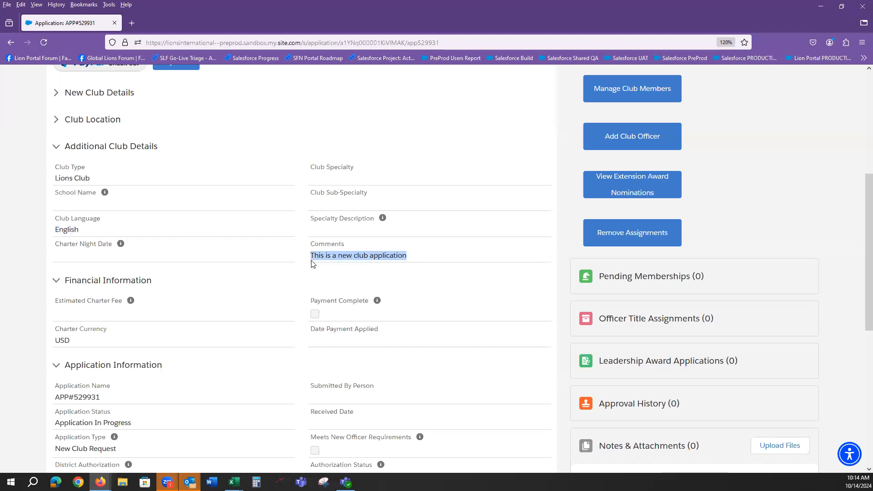
{"action": "left_click", "coordinate": [56, 149]}
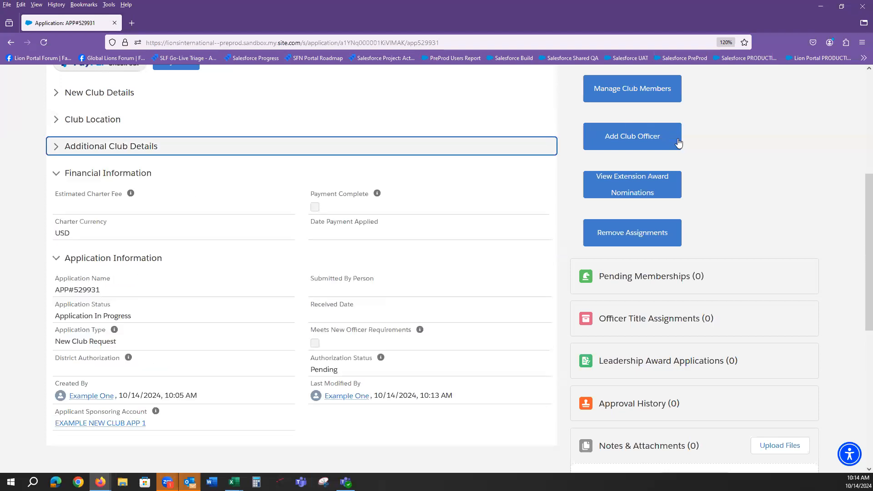
{"action": "scroll", "coordinate": [612, 165], "scroll_direction": "up", "scroll_amount": 4}
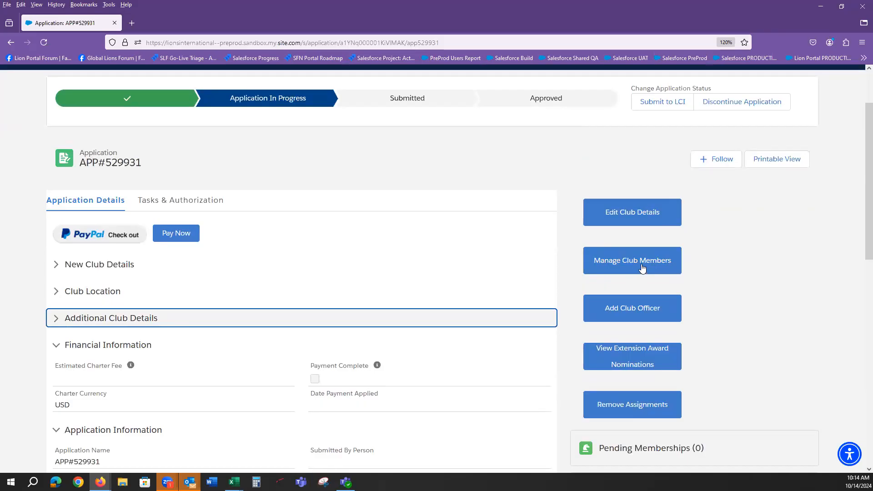
{"action": "left_click", "coordinate": [642, 267]}
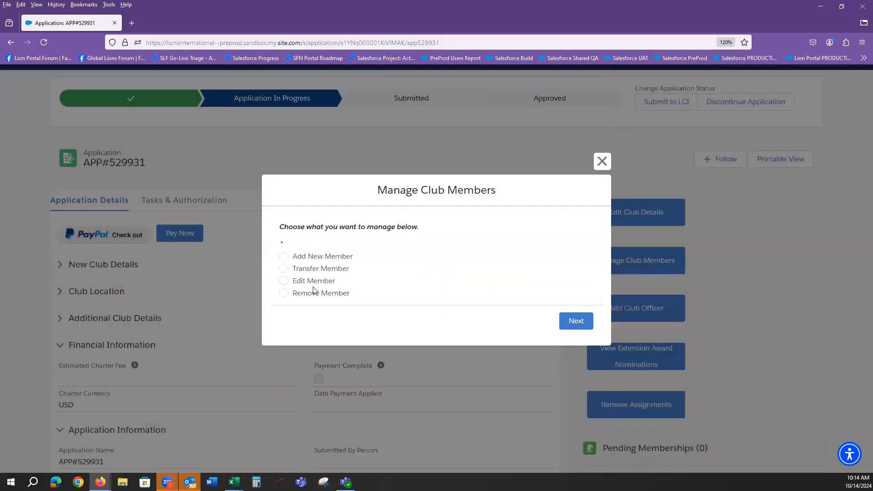
Choose Add New Member and enter the new member's first and last name
{"action": "left_click", "coordinate": [284, 257]}
{"action": "left_click", "coordinate": [575, 321]}
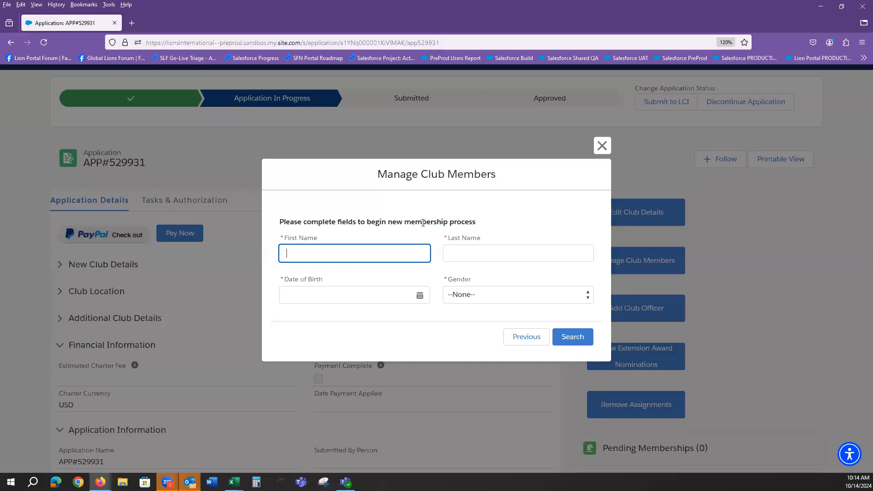
{"action": "type", "text": "Example"}
{"action": "key", "text": "Tab"}
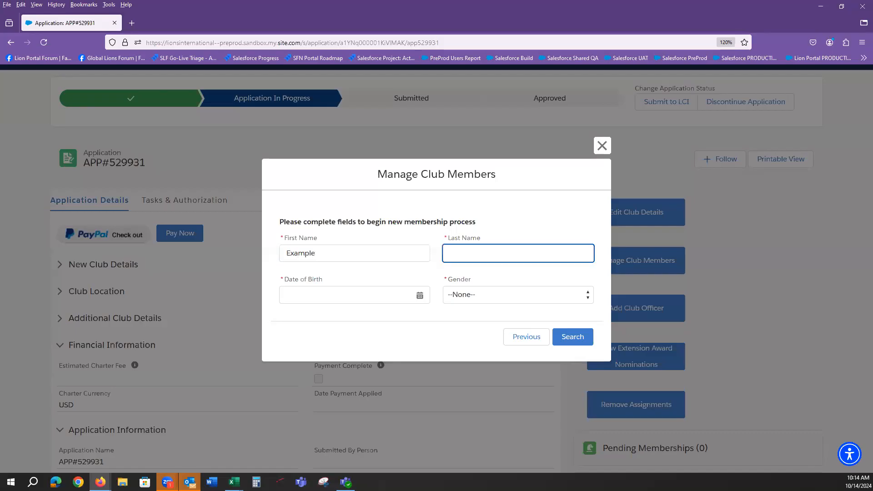
{"action": "type", "text": "Web"}
{"action": "key", "text": "Tab"}
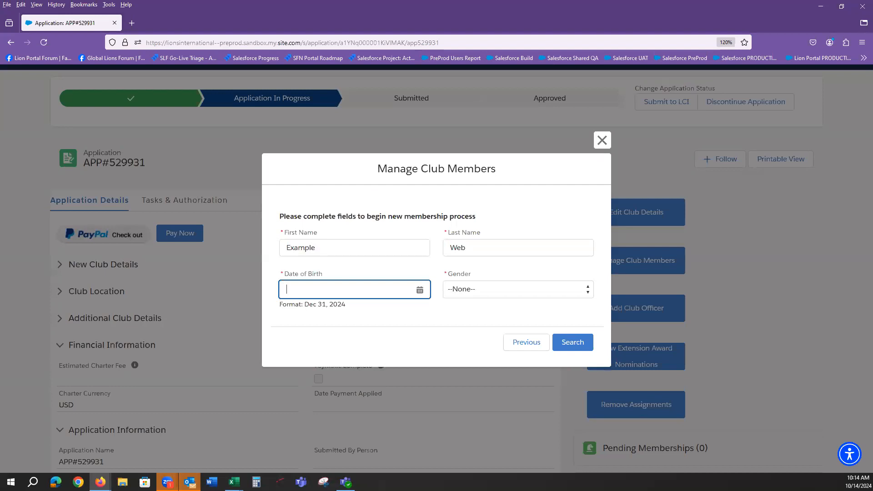
Set birth date October 1, 1980 and gender Male, then search for matching members
{"action": "left_click", "coordinate": [420, 289]}
{"action": "left_click", "coordinate": [413, 105]}
{"action": "scroll", "coordinate": [415, 207], "scroll_direction": "up", "scroll_amount": 5}
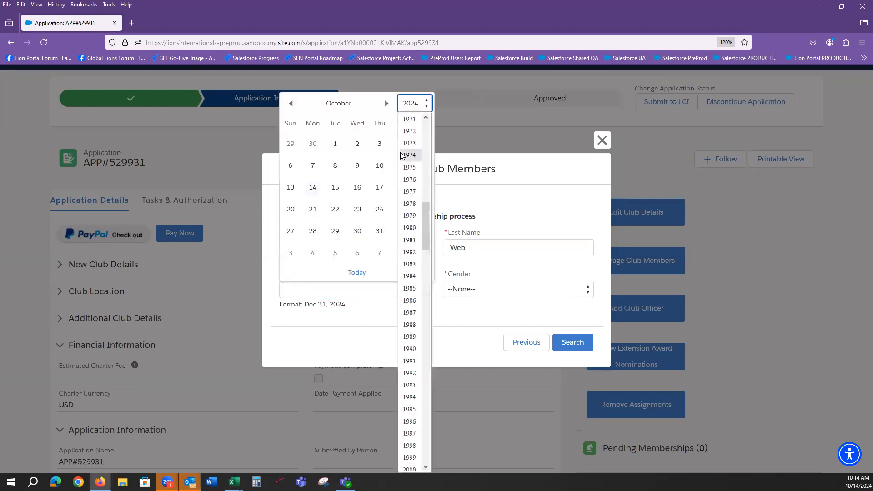
{"action": "left_click", "coordinate": [411, 227]}
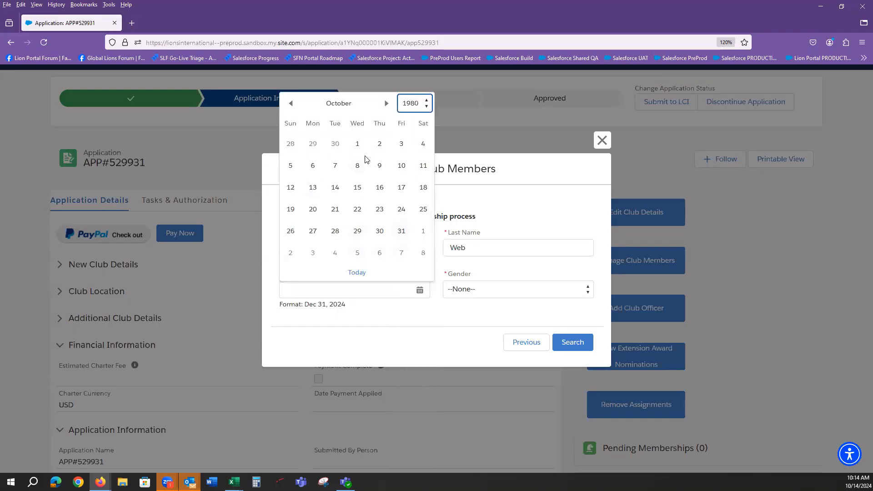
{"action": "left_click", "coordinate": [358, 144]}
{"action": "left_click", "coordinate": [517, 295]}
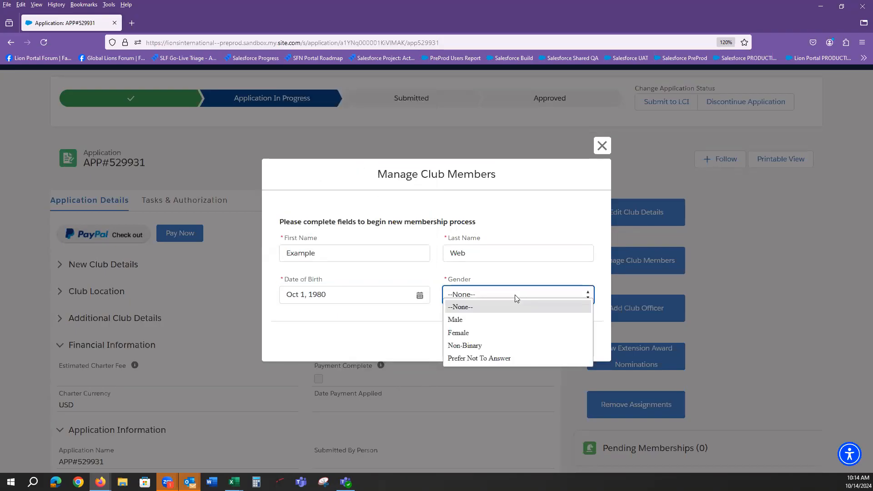
{"action": "left_click", "coordinate": [490, 318]}
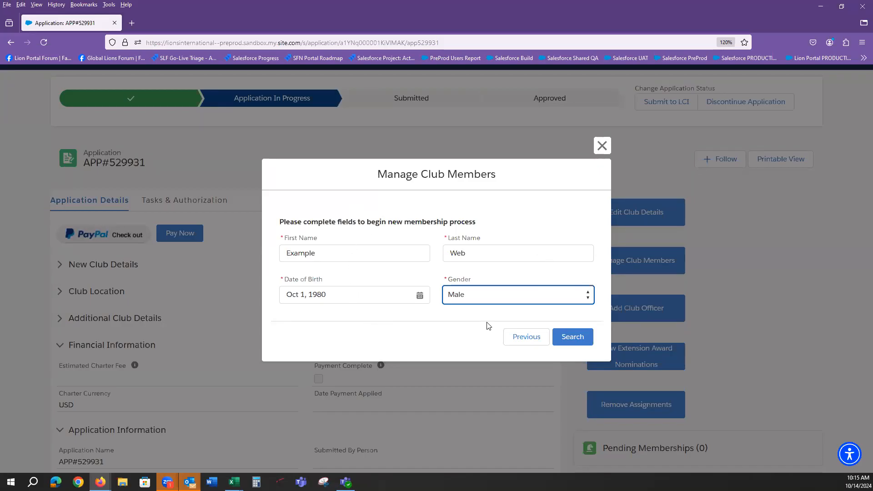
{"action": "left_click", "coordinate": [574, 337]}
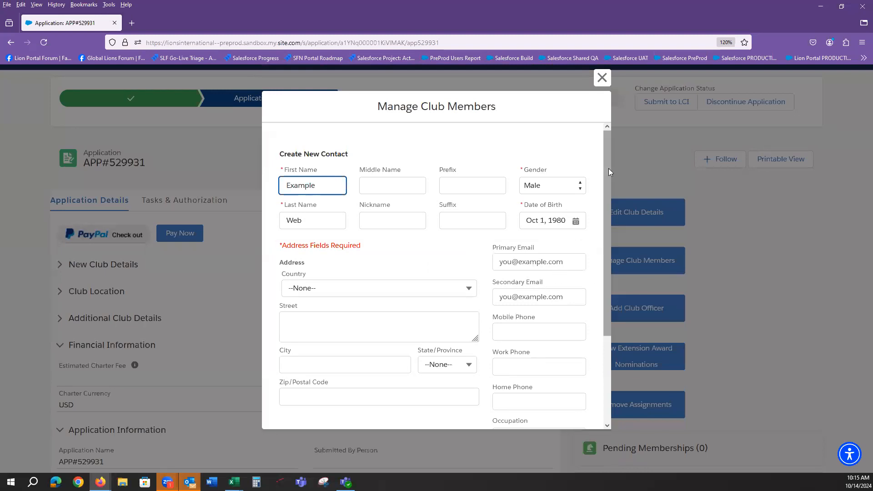
Set the new contact's country to United States
{"action": "left_click_drag", "start_coordinate": [609, 168], "coordinate": [609, 190]}
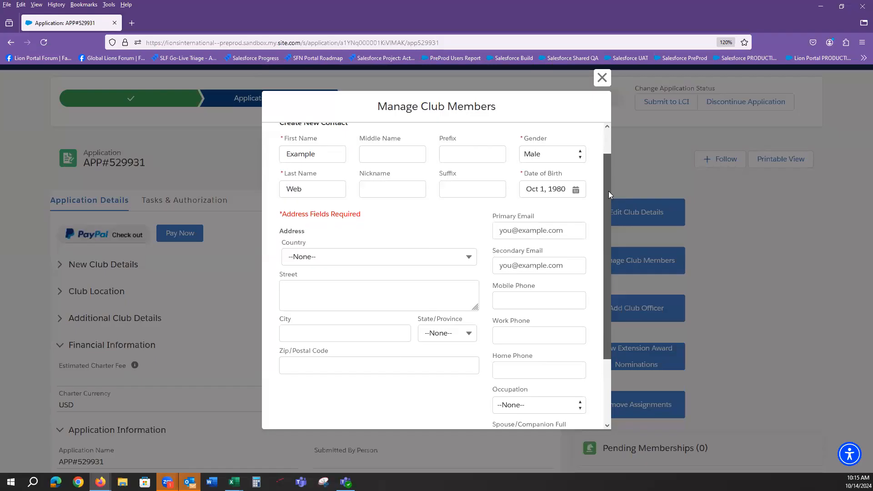
{"action": "left_click_drag", "start_coordinate": [610, 195], "coordinate": [609, 191]}
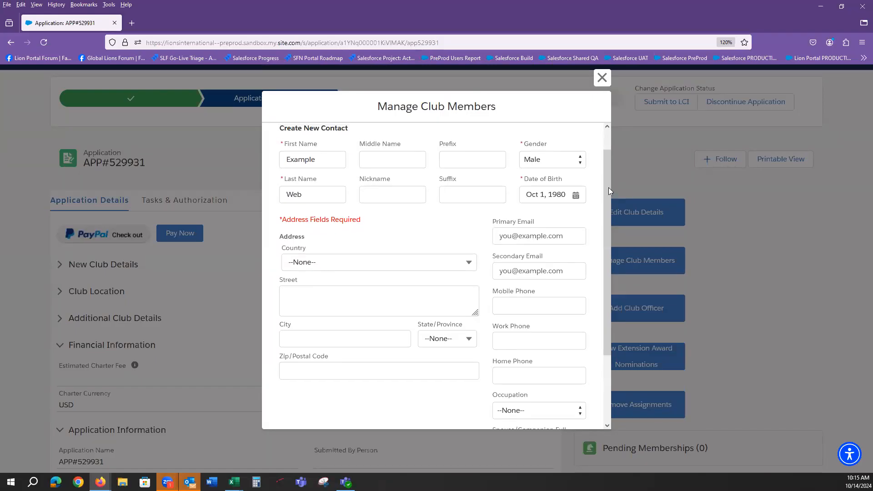
{"action": "left_click_drag", "start_coordinate": [608, 187], "coordinate": [608, 216]}
{"action": "left_click", "coordinate": [292, 223]}
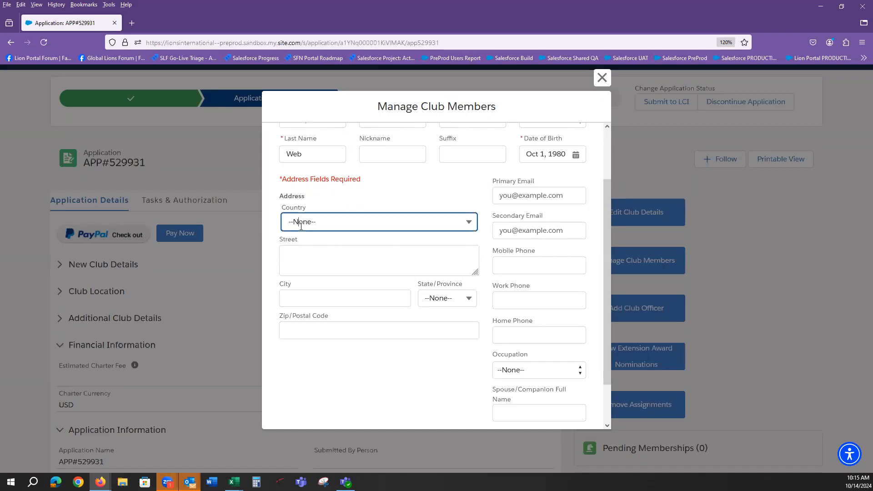
{"action": "key", "text": "u"}
{"action": "scroll", "coordinate": [318, 281], "scroll_direction": "down", "scroll_amount": 1}
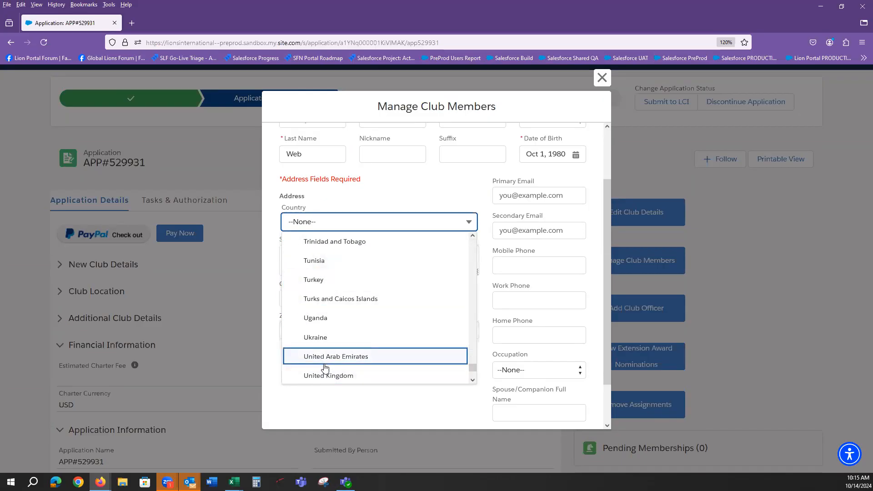
{"action": "scroll", "coordinate": [325, 359], "scroll_direction": "down", "scroll_amount": 1}
{"action": "left_click", "coordinate": [327, 346]}
Enter the member's street, city, state Illinois and ZIP code
{"action": "left_click", "coordinate": [302, 264]}
{"action": "type", "text": "123 Main Street"}
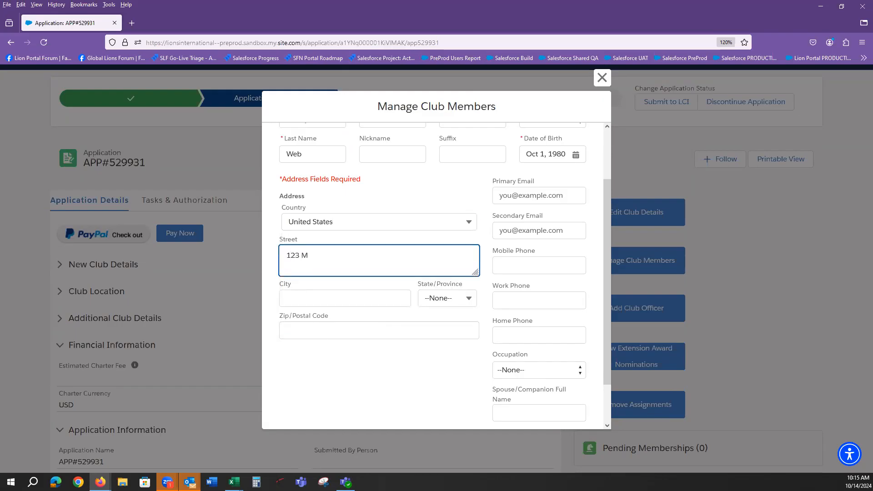
{"action": "key", "text": "Tab"}
{"action": "type", "text": "Oak Brook"}
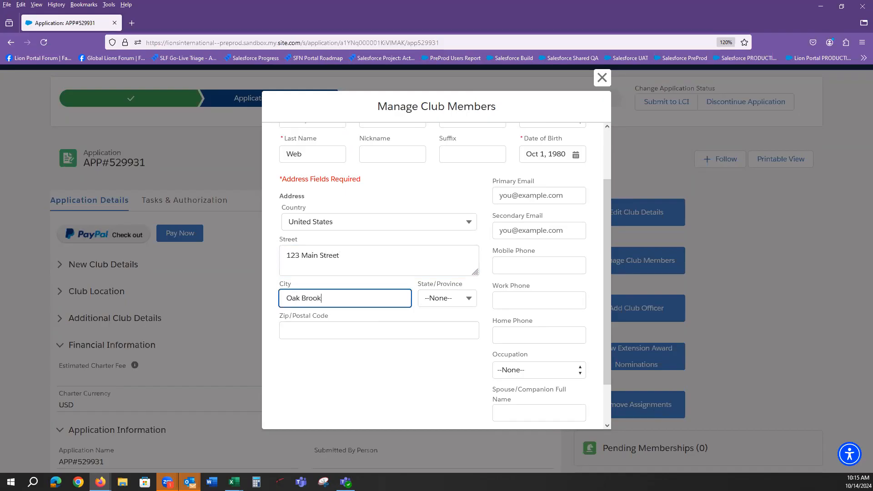
{"action": "key", "text": "Tab"}
{"action": "type", "text": "Ill"}
{"action": "key", "text": "Return"}
{"action": "key", "text": "Tab"}
{"action": "type", "text": "60532"}
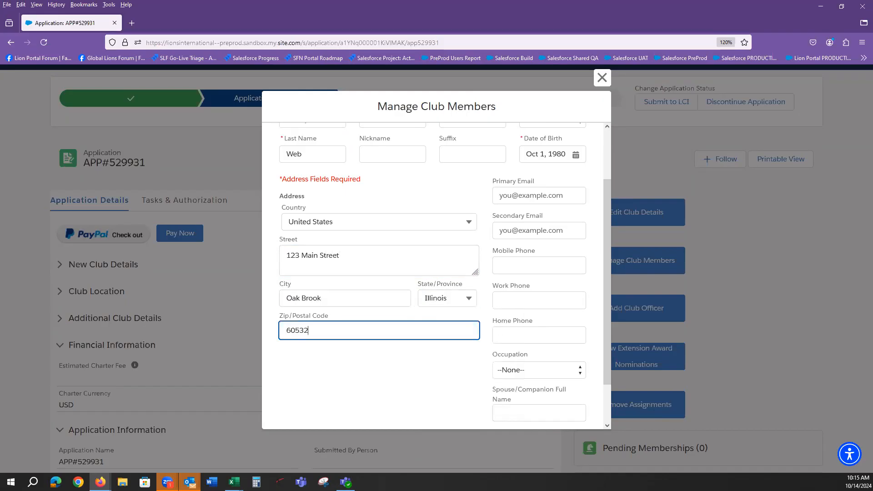
{"action": "key", "text": "BackSpace"}
{"action": "key", "text": "BackSpace"}
{"action": "type", "text": "23"}
{"action": "scroll", "coordinate": [534, 403], "scroll_direction": "down", "scroll_amount": 2}
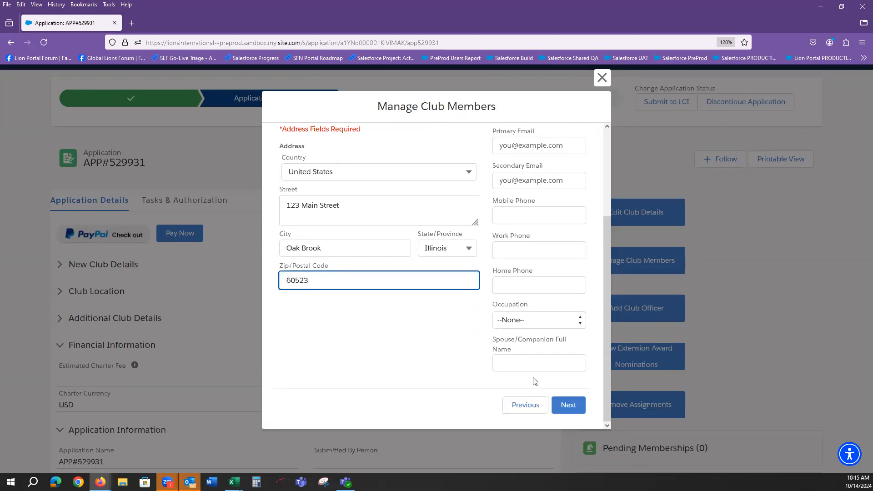
{"action": "scroll", "coordinate": [534, 382], "scroll_direction": "up", "scroll_amount": 4}
{"action": "left_click", "coordinate": [547, 254]}
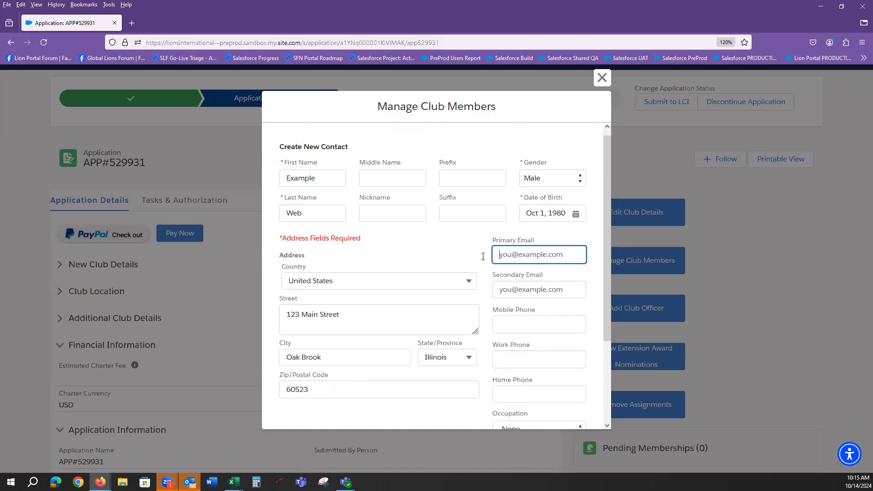
Enter the contact's primary e-mail address, correcting its domain ending
{"action": "left_click_drag", "start_coordinate": [569, 255], "coordinate": [498, 256]}
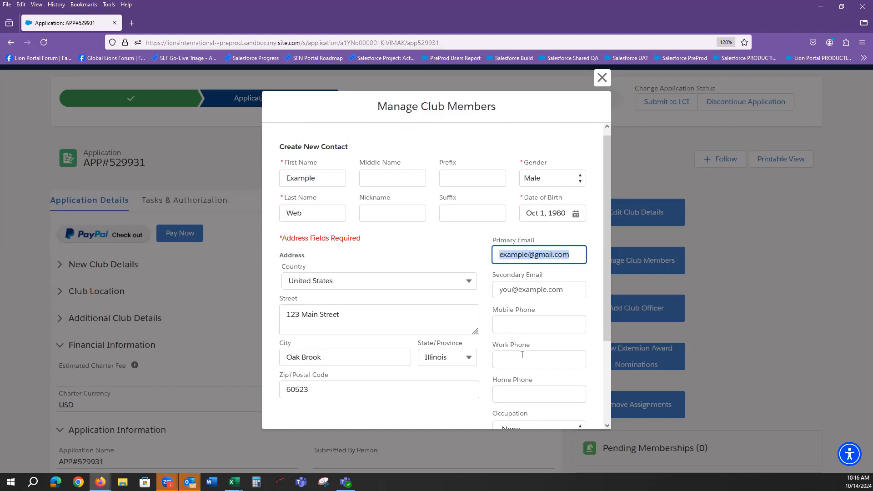
{"action": "left_click", "coordinate": [571, 254]}
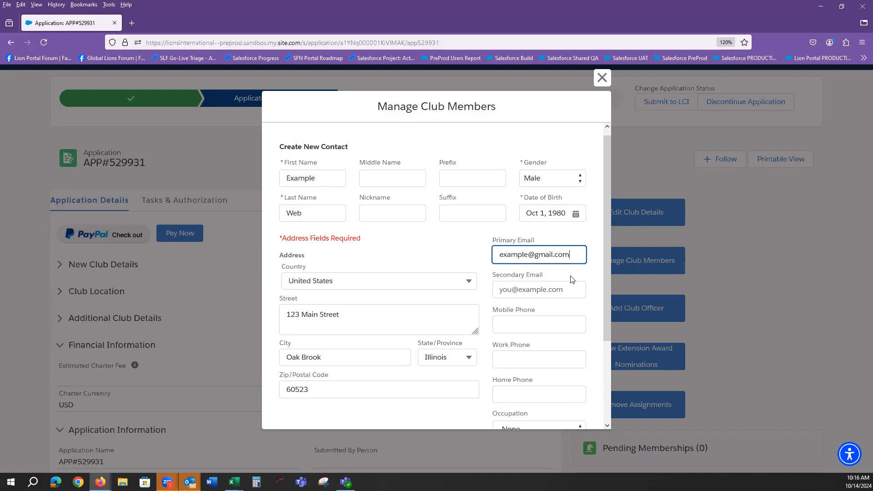
{"action": "scroll", "coordinate": [569, 279], "scroll_direction": "down", "scroll_amount": 3}
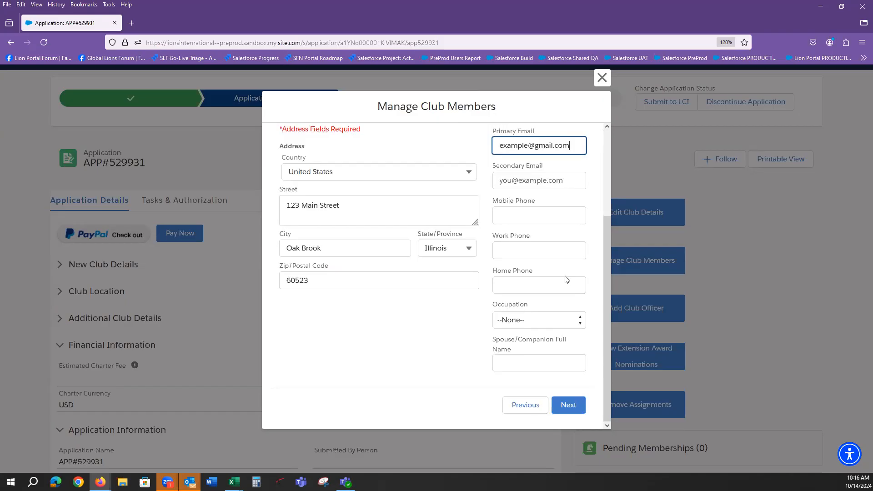
{"action": "left_click_drag", "start_coordinate": [575, 145], "coordinate": [500, 147]}
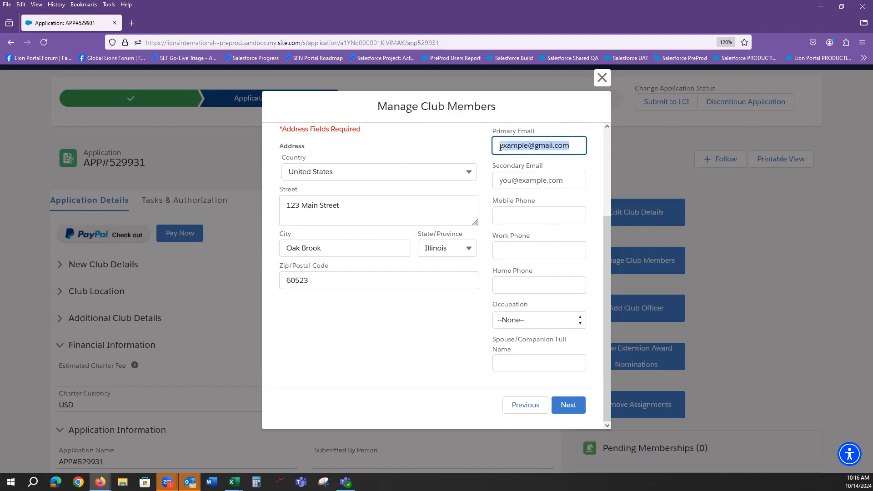
{"action": "left_click", "coordinate": [574, 146]}
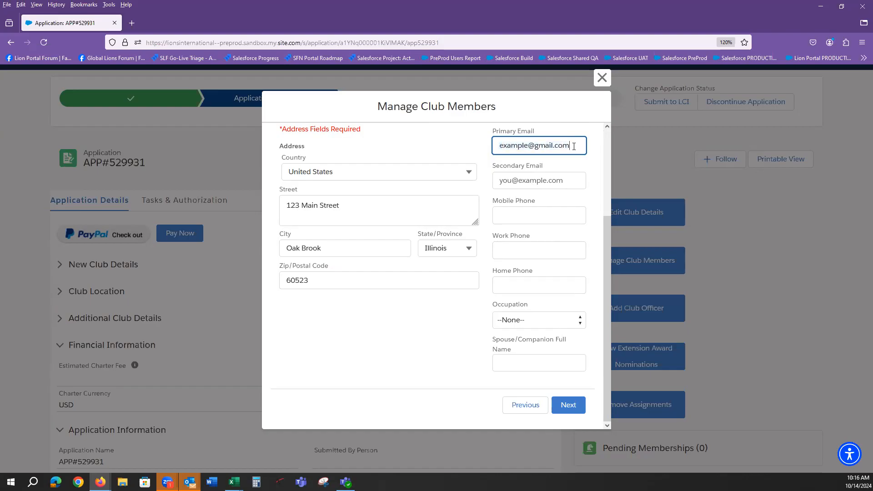
{"action": "left_click_drag", "start_coordinate": [574, 147], "coordinate": [501, 150]}
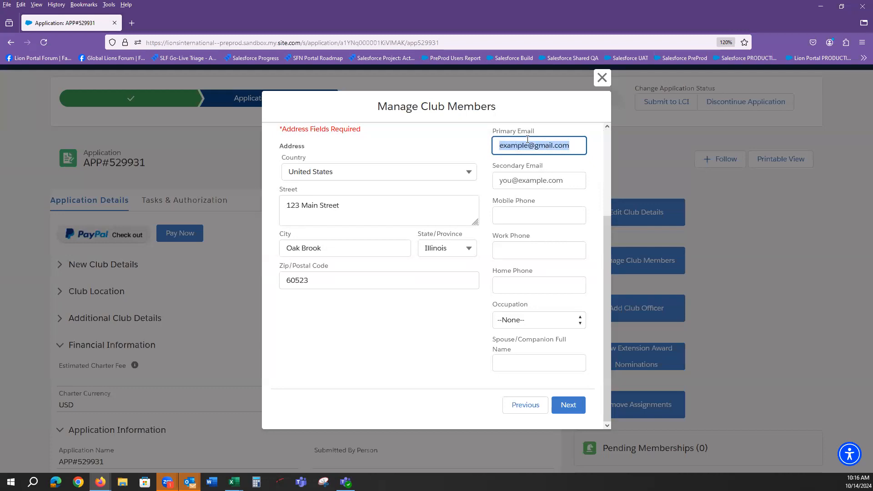
{"action": "left_click", "coordinate": [572, 143]}
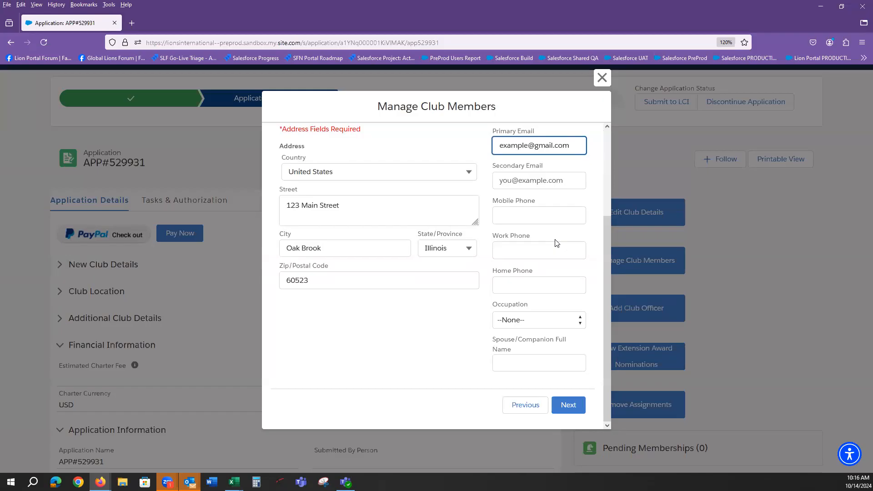
Add the contact's mobile phone number, set occupation to Other, and continue
{"action": "left_click", "coordinate": [528, 217]}
{"action": "type", "text": "630-"}
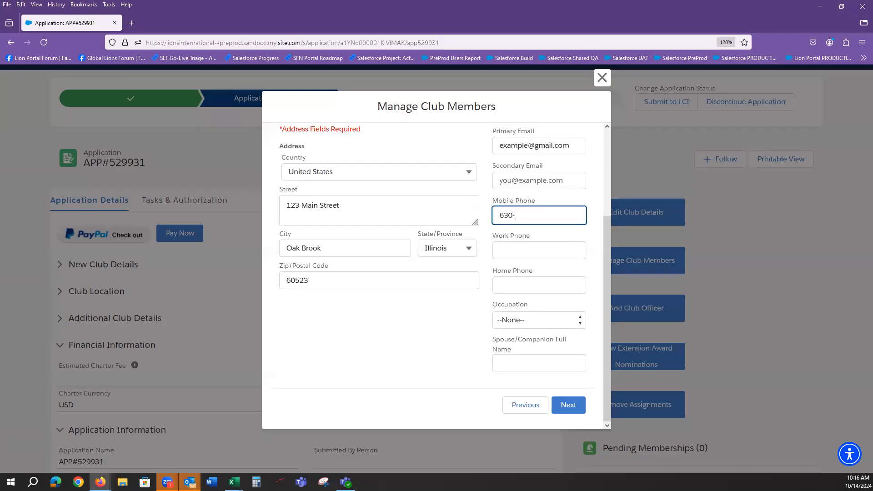
{"action": "type", "text": "555-5555"}
{"action": "left_click", "coordinate": [526, 323]}
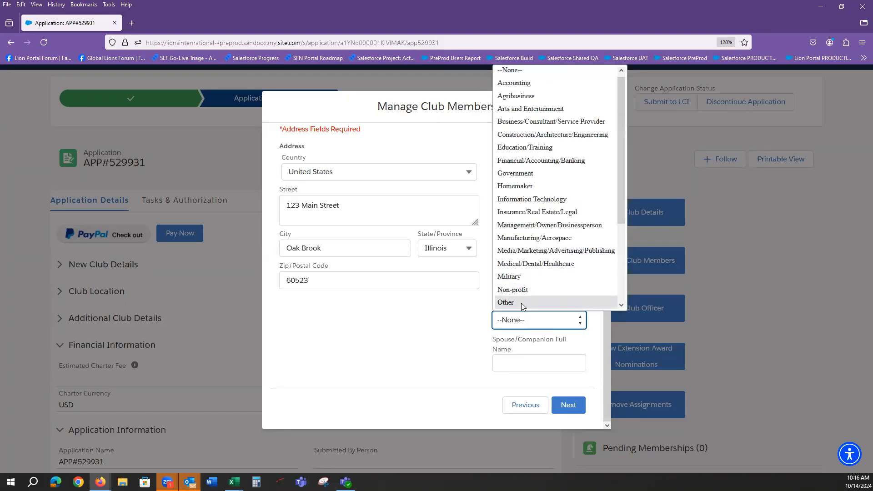
{"action": "left_click", "coordinate": [518, 305]}
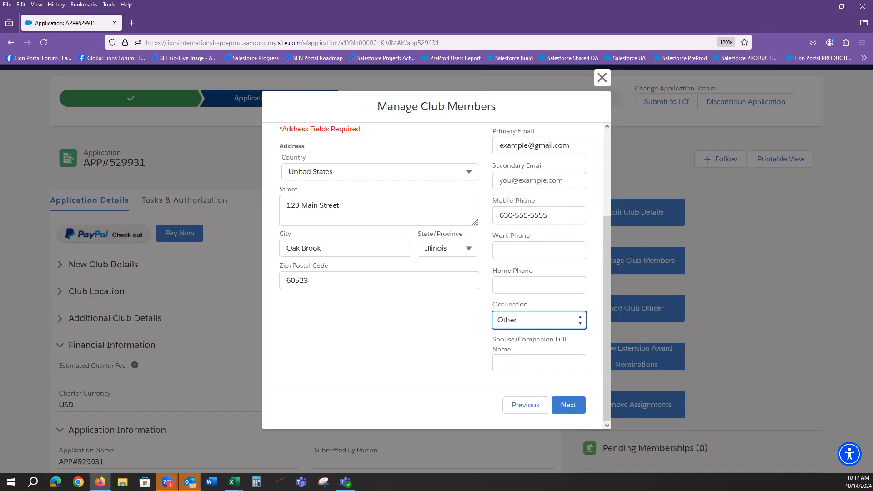
{"action": "left_click", "coordinate": [567, 406]}
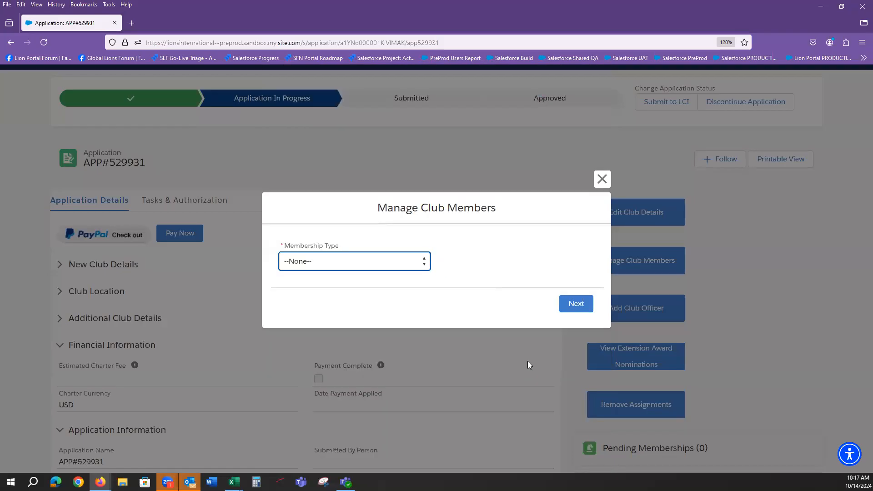
Choose Regular Member as the membership type, keeping the Active category
{"action": "left_click", "coordinate": [373, 262]}
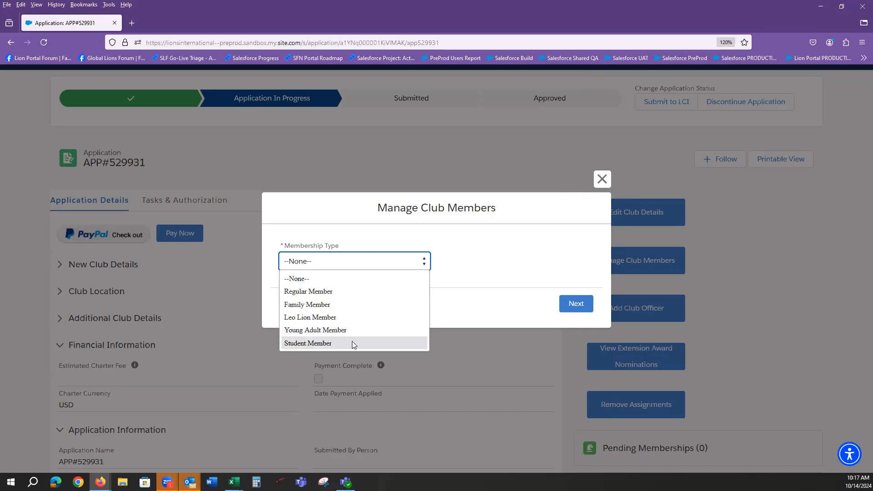
{"action": "left_click", "coordinate": [317, 292]}
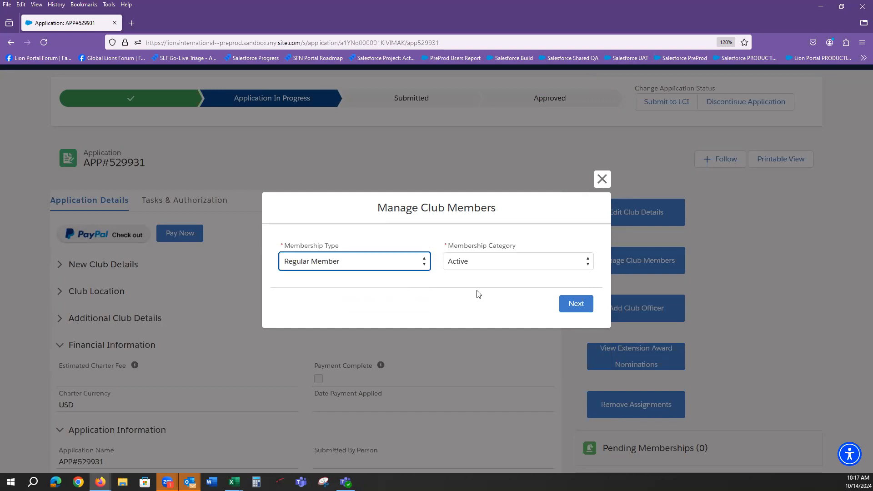
{"action": "left_click", "coordinate": [499, 265]}
{"action": "left_click", "coordinate": [499, 265]}
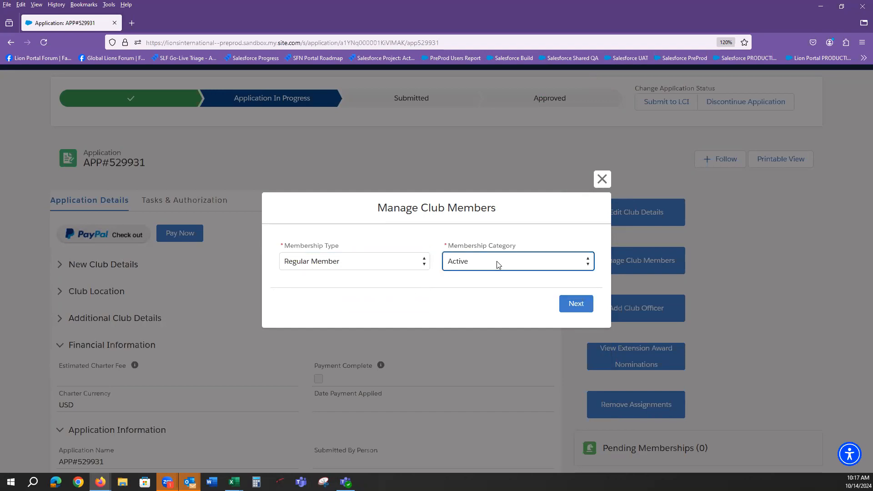
Submit the membership and confirm Pending Memberships lists one new Lion-Regular entry
{"action": "left_click", "coordinate": [576, 304]}
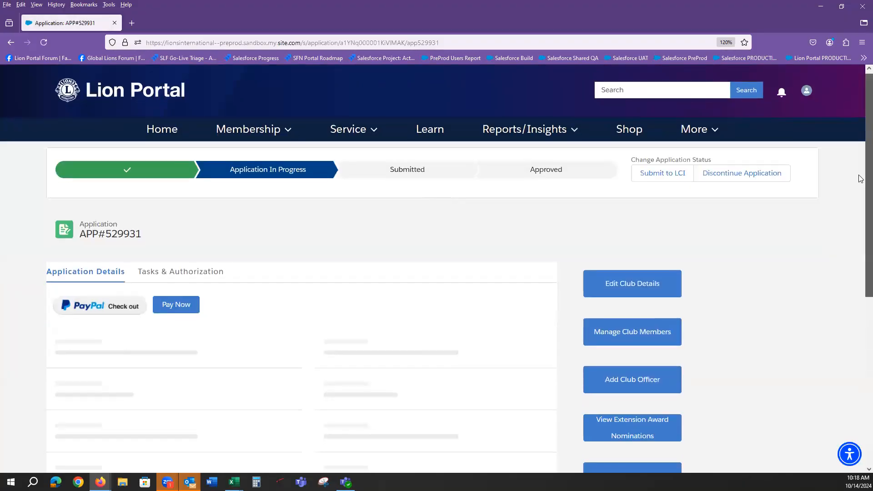
{"action": "scroll", "coordinate": [861, 179], "scroll_direction": "down", "scroll_amount": 5}
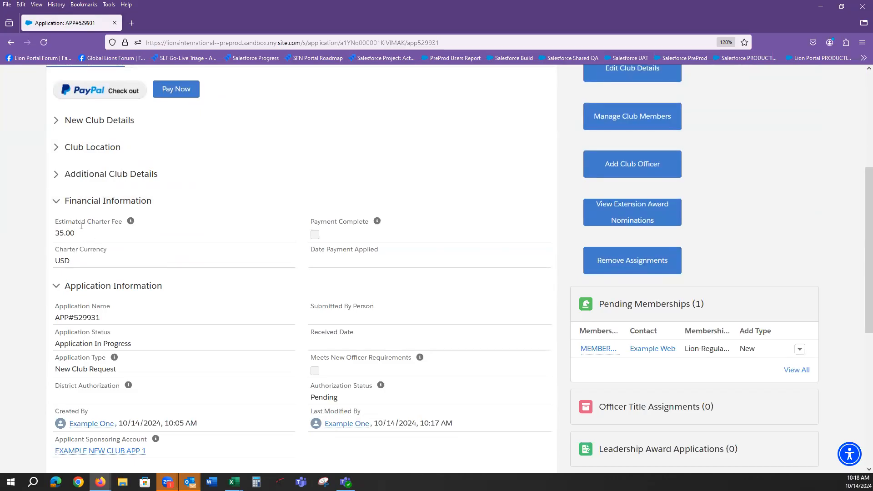
{"action": "left_click_drag", "start_coordinate": [77, 233], "coordinate": [56, 234]}
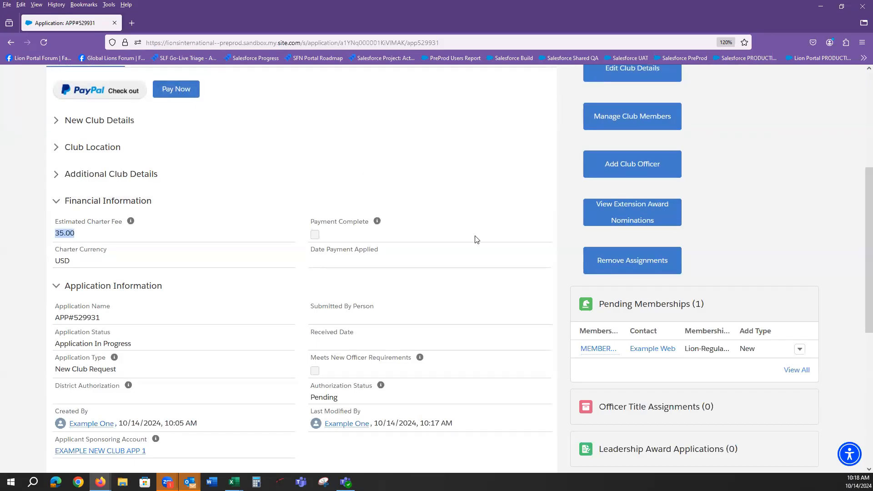
{"action": "scroll", "coordinate": [474, 239], "scroll_direction": "up", "scroll_amount": 3}
{"action": "scroll", "coordinate": [473, 237], "scroll_direction": "up", "scroll_amount": 2}
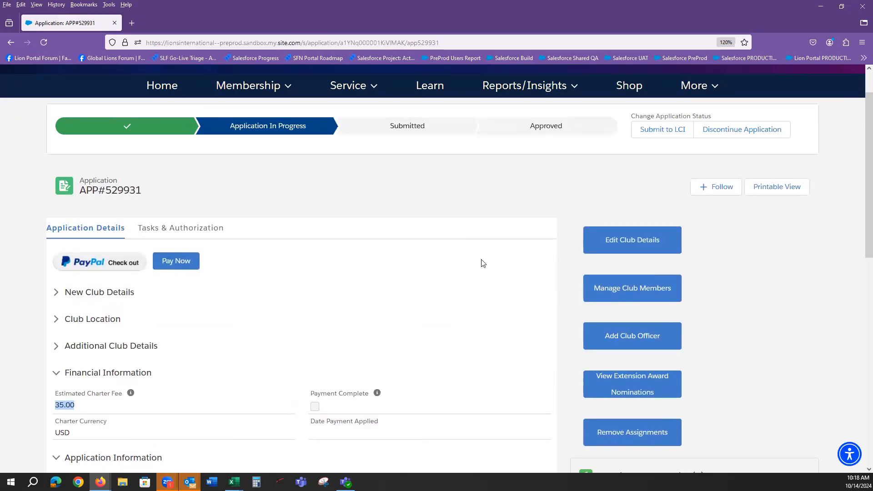
{"action": "scroll", "coordinate": [861, 195], "scroll_direction": "down", "scroll_amount": 2}
{"action": "scroll", "coordinate": [861, 194], "scroll_direction": "down", "scroll_amount": 3}
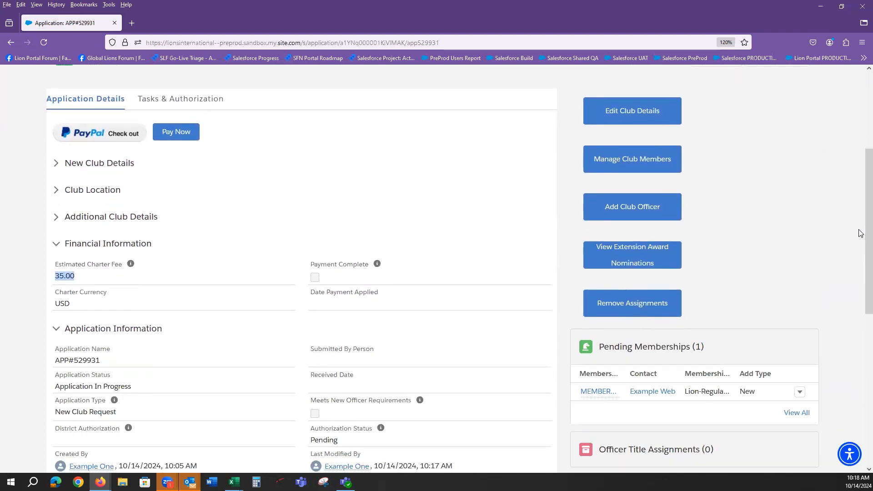
{"action": "scroll", "coordinate": [861, 233], "scroll_direction": "down", "scroll_amount": 1}
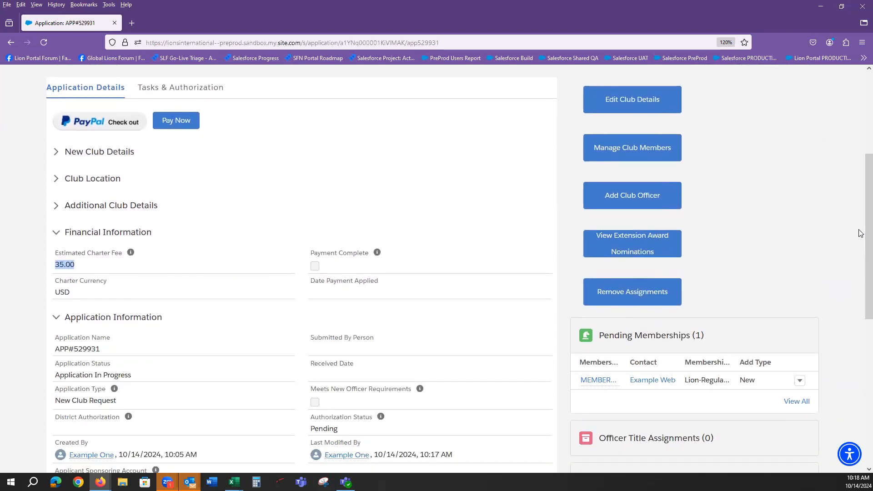
{"action": "left_click", "coordinate": [624, 154]}
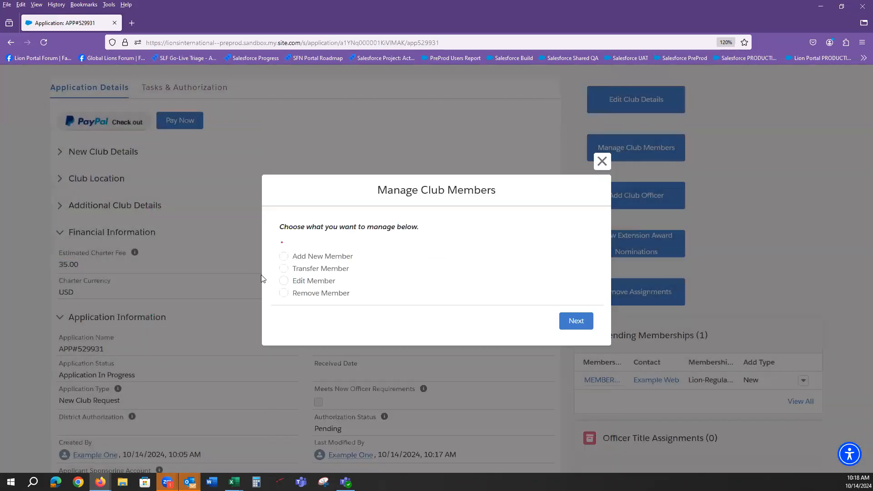
Choose Transfer Member and switch the member search to search by name
{"action": "left_click", "coordinate": [283, 268]}
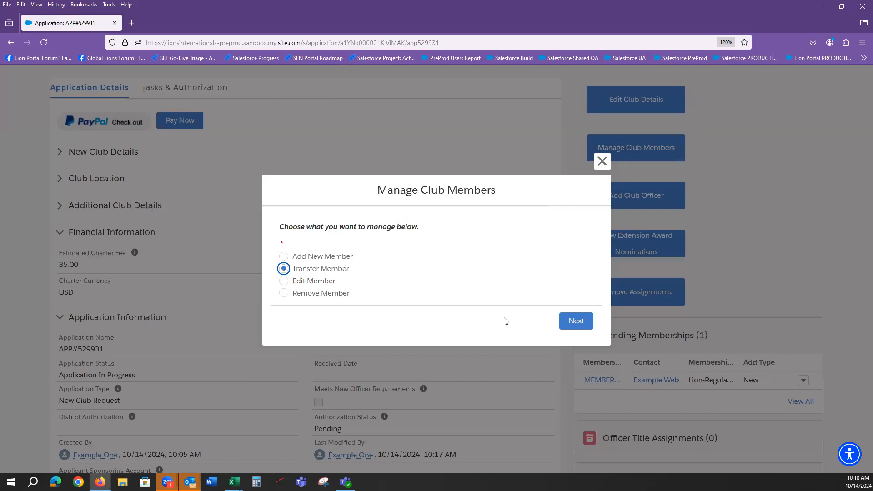
{"action": "left_click", "coordinate": [575, 321]}
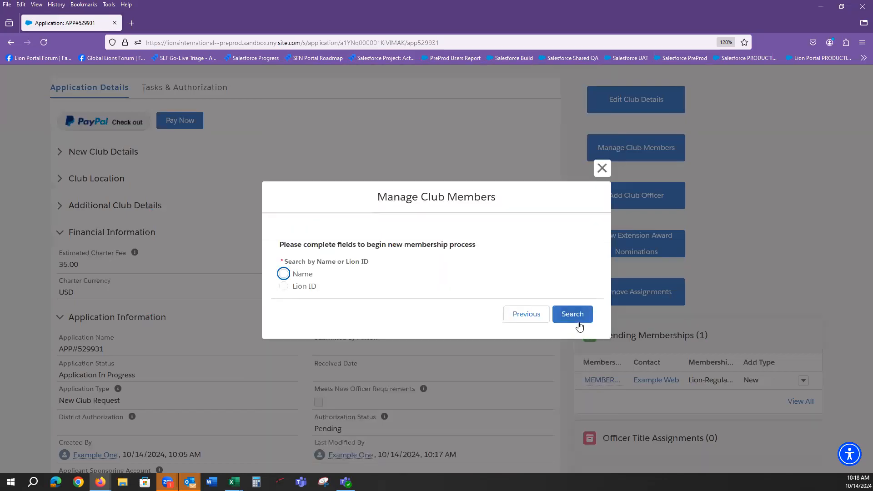
{"action": "left_click", "coordinate": [284, 273]}
{"action": "left_click", "coordinate": [287, 293]}
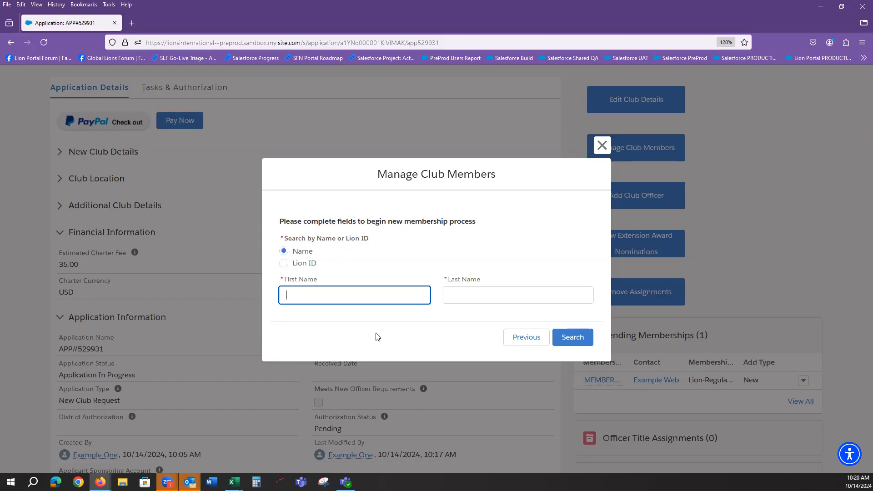
Search the member's first and last name, pick the match, and close after the no-membership rejection
{"action": "type", "text": "example"}
{"action": "key", "text": "Tab"}
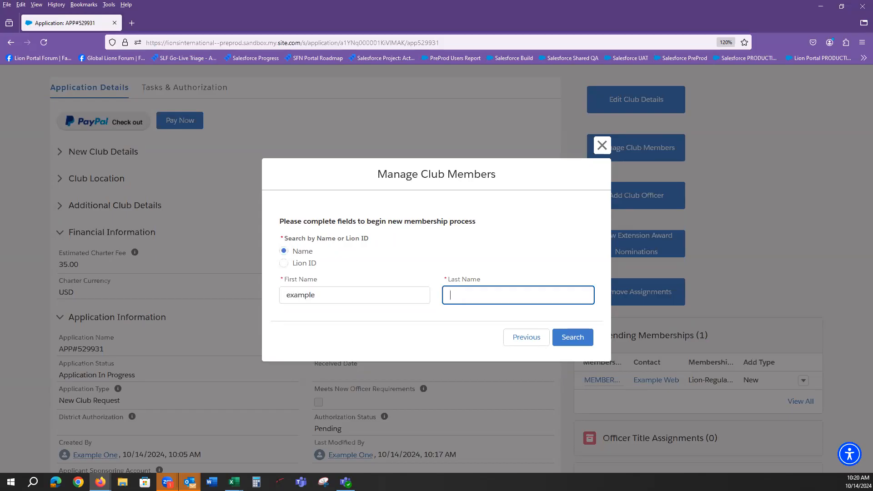
{"action": "type", "text": "diciotto"}
{"action": "left_click", "coordinate": [576, 337]}
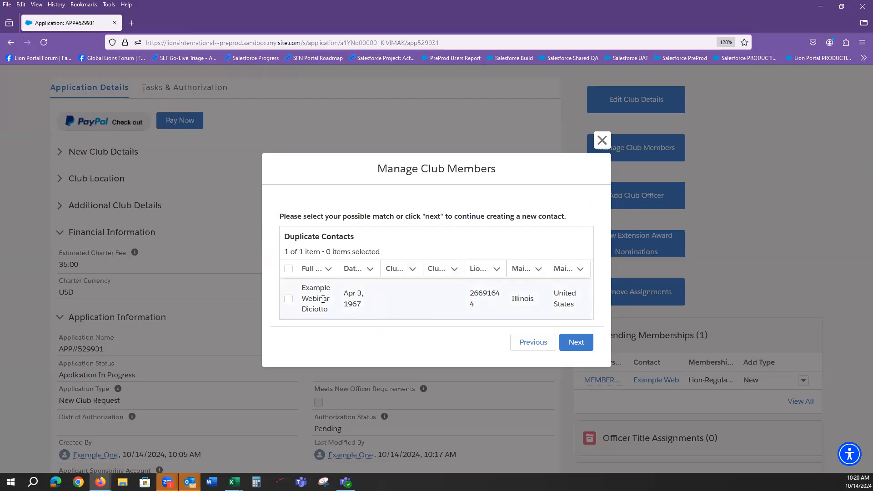
{"action": "left_click", "coordinate": [293, 302]}
{"action": "left_click", "coordinate": [574, 343]}
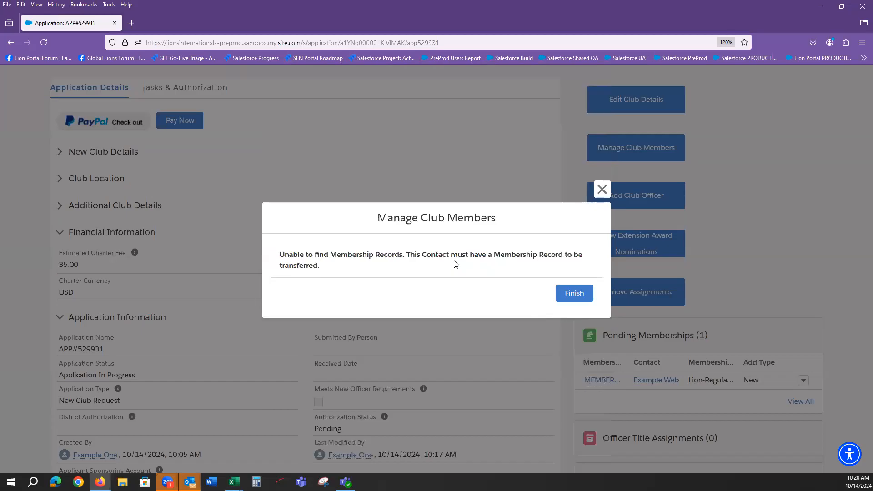
{"action": "left_click", "coordinate": [603, 188]}
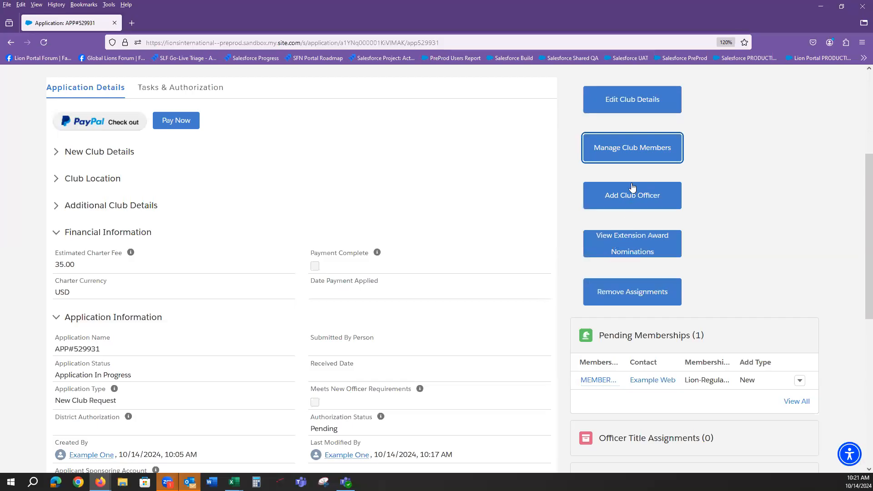
{"action": "left_click", "coordinate": [633, 151]}
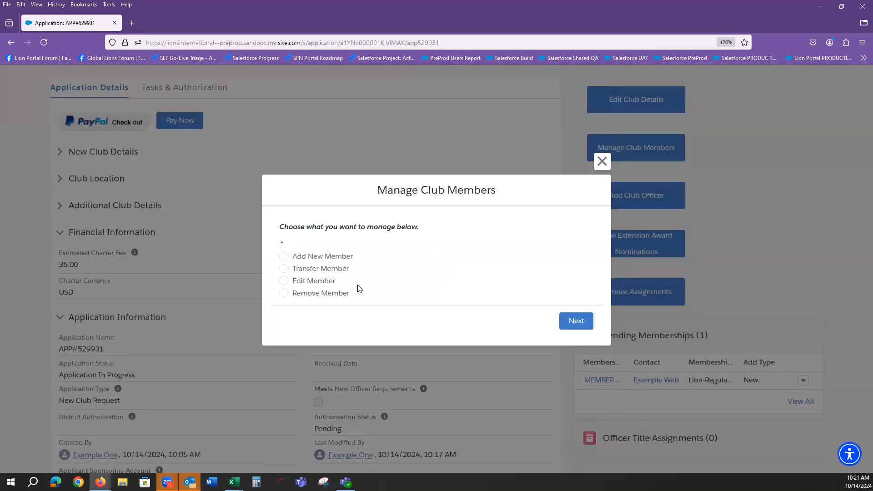
{"action": "left_click", "coordinate": [299, 271]}
{"action": "left_click", "coordinate": [576, 322]}
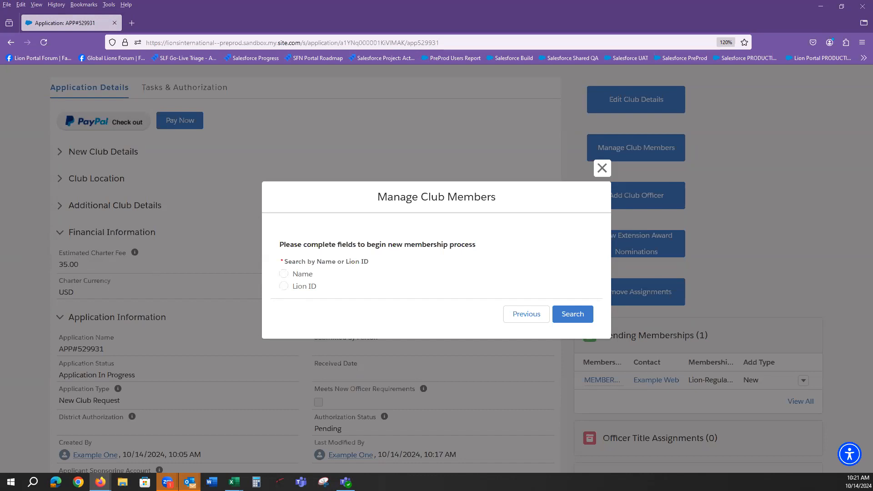
{"action": "left_click", "coordinate": [285, 274]}
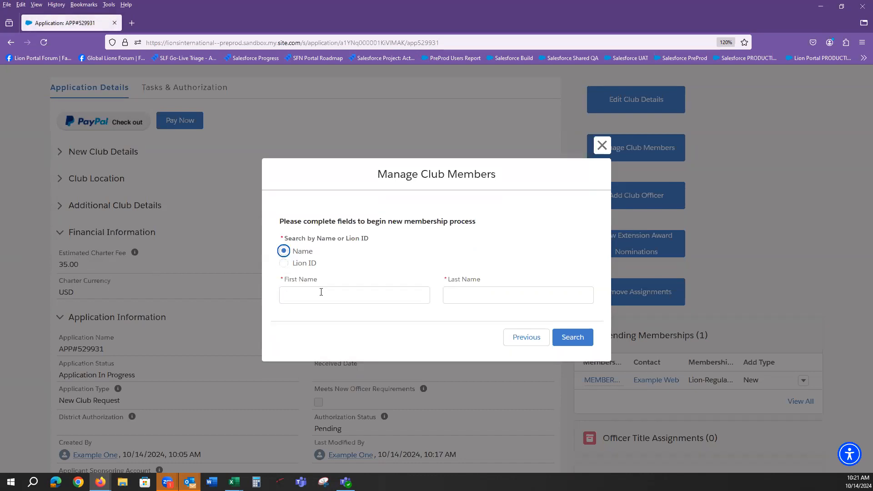
{"action": "left_click", "coordinate": [322, 292]}
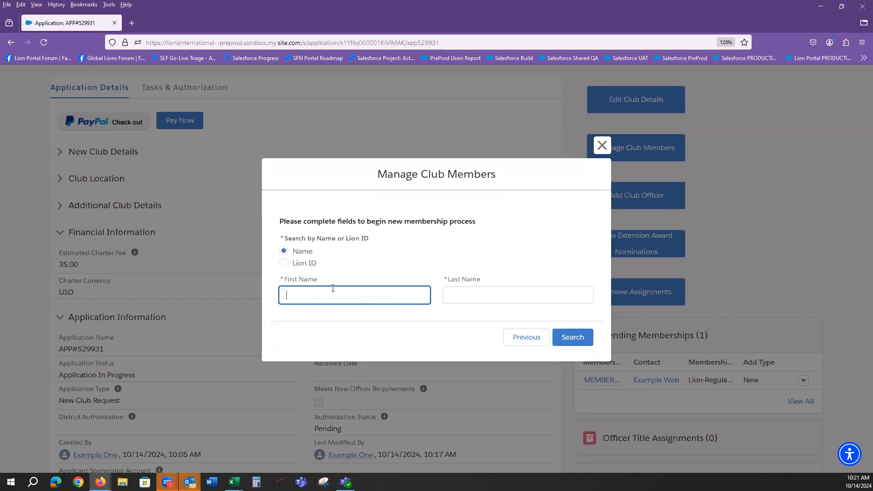
{"action": "type", "text": "Example"}
{"action": "key", "text": "Tab"}
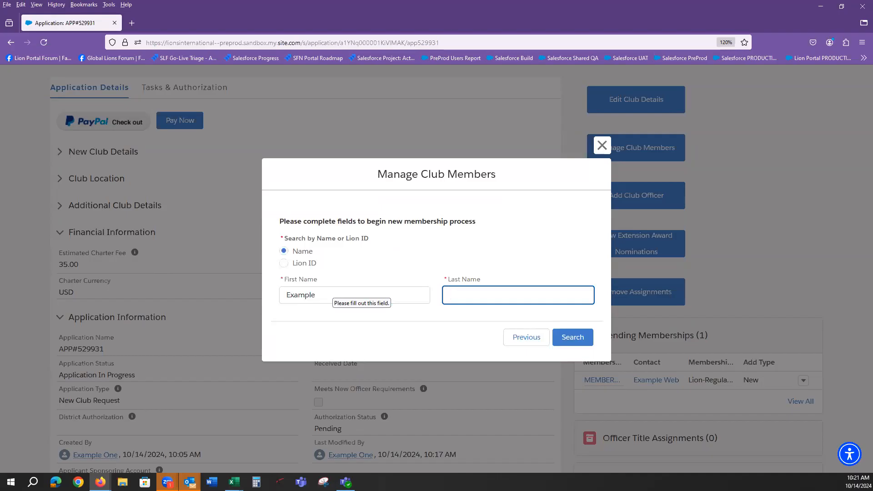
{"action": "type", "text": "venti"}
{"action": "left_click", "coordinate": [571, 342]}
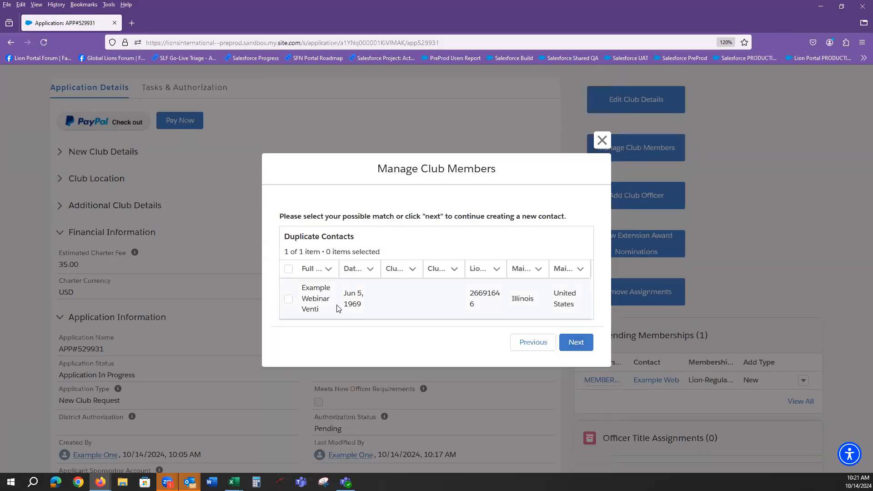
{"action": "left_click", "coordinate": [289, 299]}
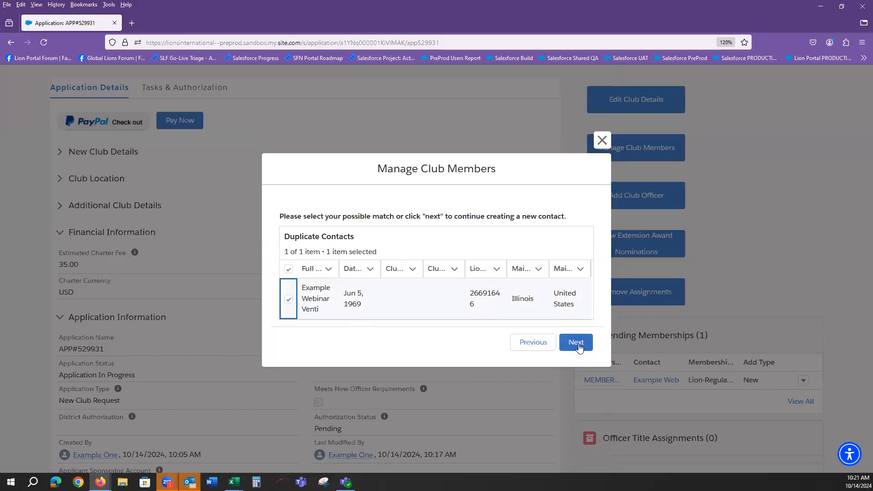
{"action": "left_click", "coordinate": [576, 343]}
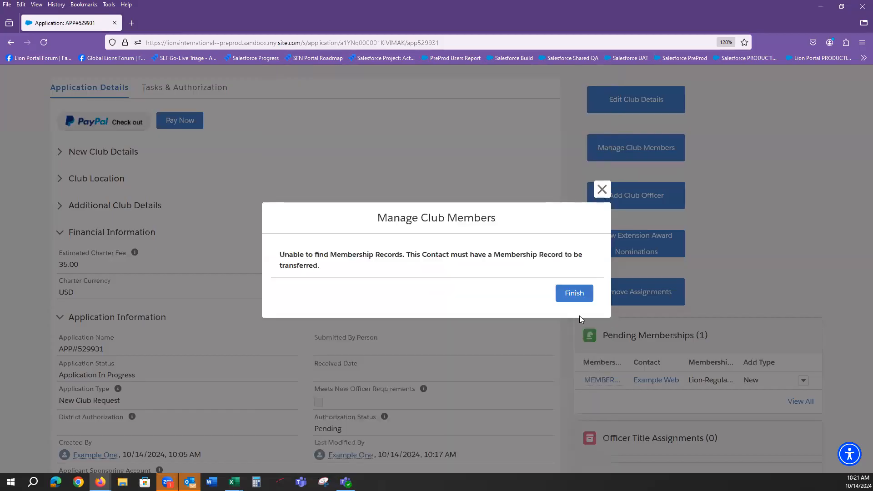
{"action": "left_click", "coordinate": [597, 195]}
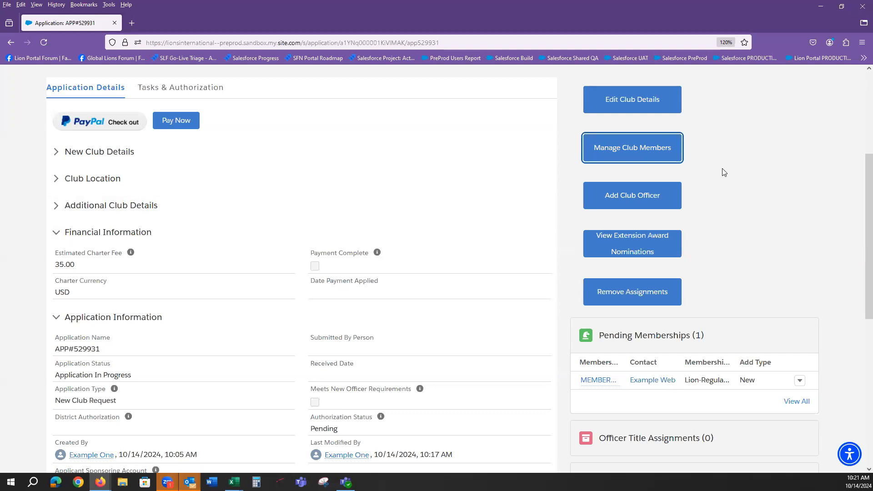
{"action": "left_click", "coordinate": [641, 156]}
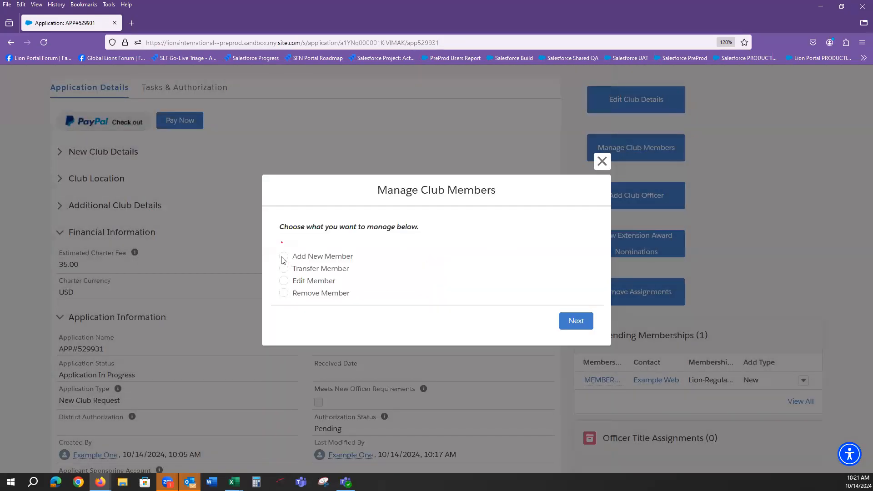
{"action": "left_click", "coordinate": [283, 258]}
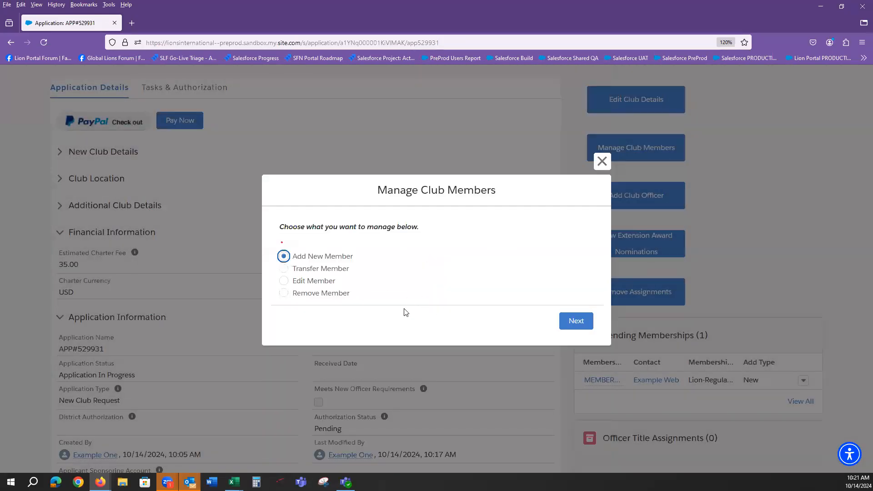
{"action": "left_click", "coordinate": [283, 282]}
{"action": "left_click", "coordinate": [576, 324]}
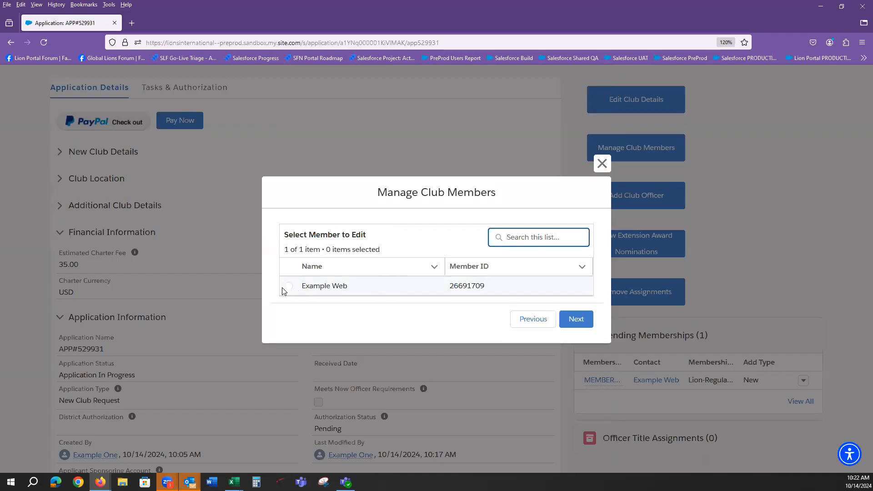
{"action": "left_click", "coordinate": [288, 286]}
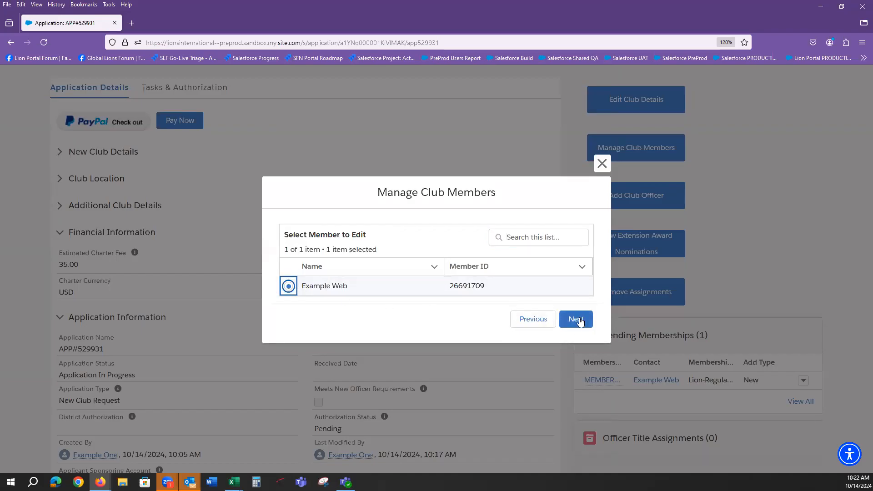
{"action": "left_click", "coordinate": [575, 319]}
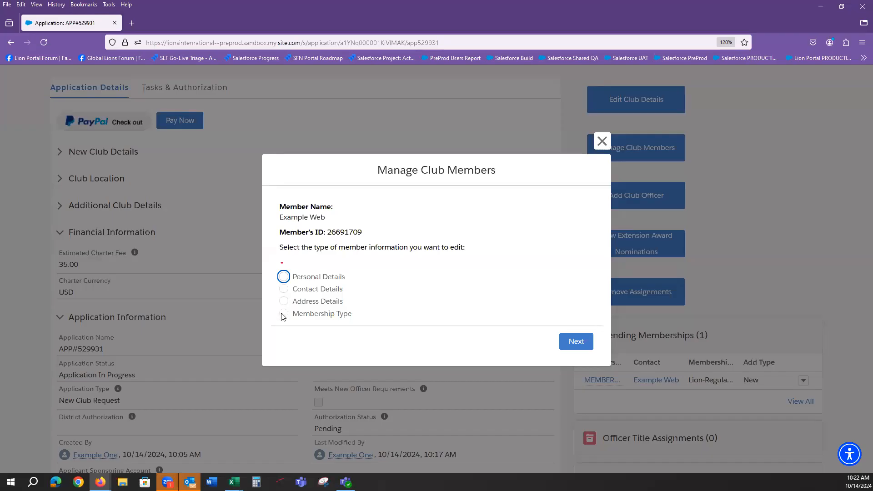
{"action": "left_click", "coordinate": [284, 277]}
{"action": "left_click", "coordinate": [580, 343]}
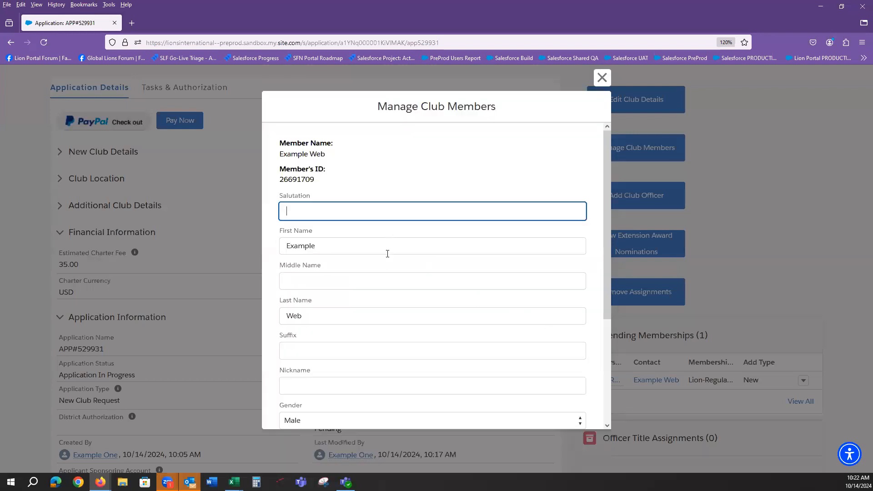
{"action": "scroll", "coordinate": [384, 272], "scroll_direction": "down", "scroll_amount": 3}
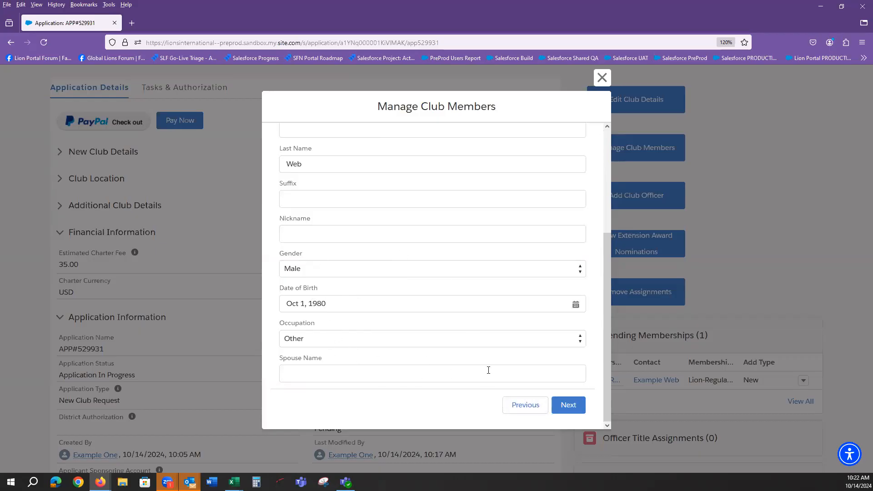
{"action": "left_click", "coordinate": [526, 406]}
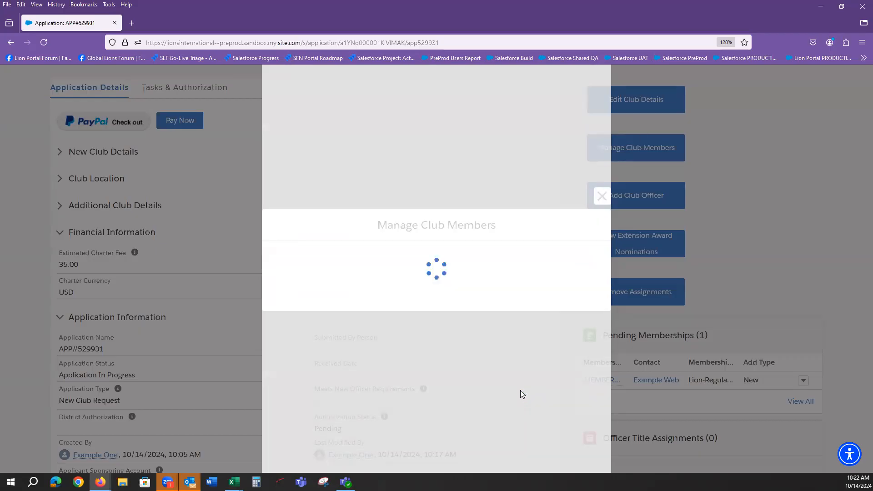
{"action": "left_click", "coordinate": [284, 289]}
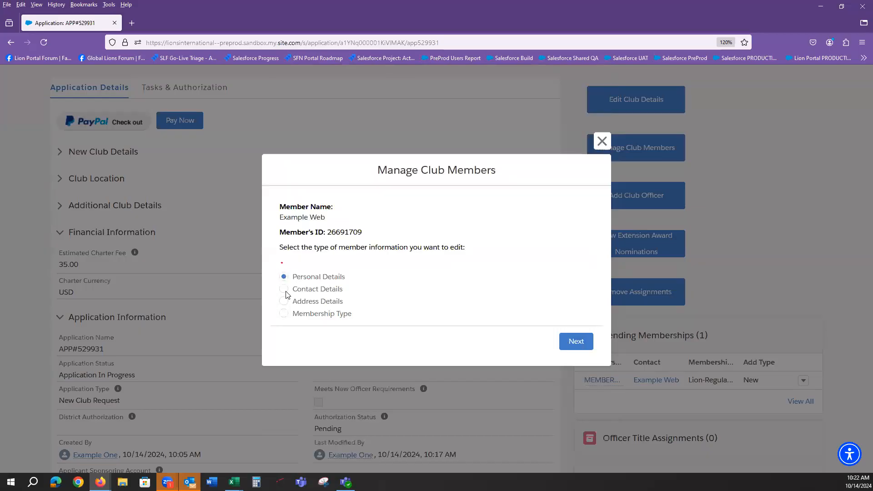
{"action": "left_click", "coordinate": [582, 348]}
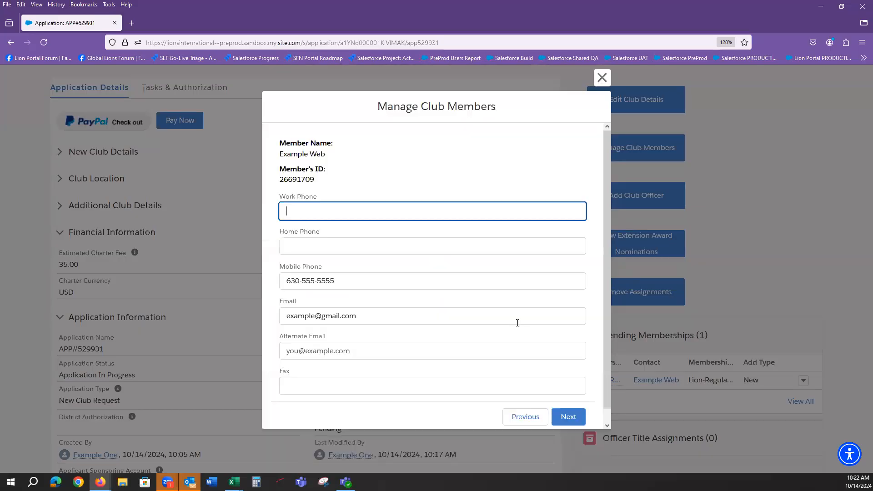
{"action": "left_click", "coordinate": [523, 417]}
{"action": "left_click", "coordinate": [284, 301]}
{"action": "left_click", "coordinate": [574, 342]}
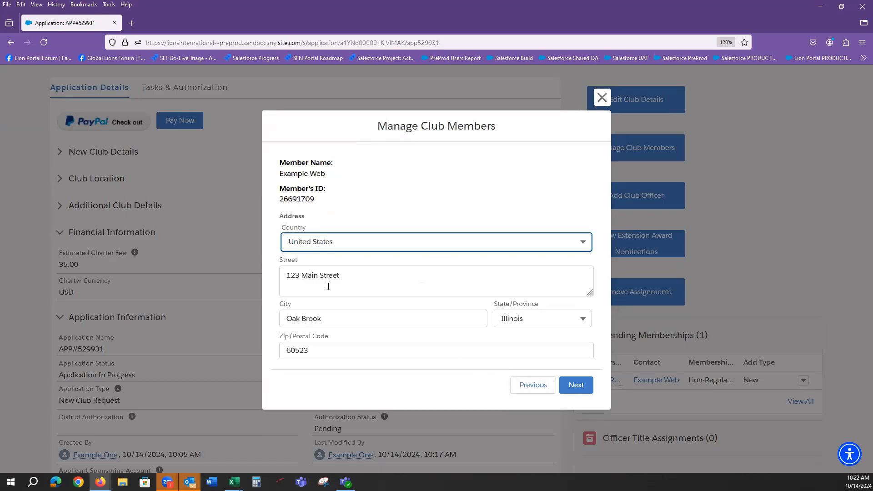
{"action": "left_click", "coordinate": [524, 390]}
{"action": "left_click", "coordinate": [285, 313]}
{"action": "left_click", "coordinate": [569, 343]}
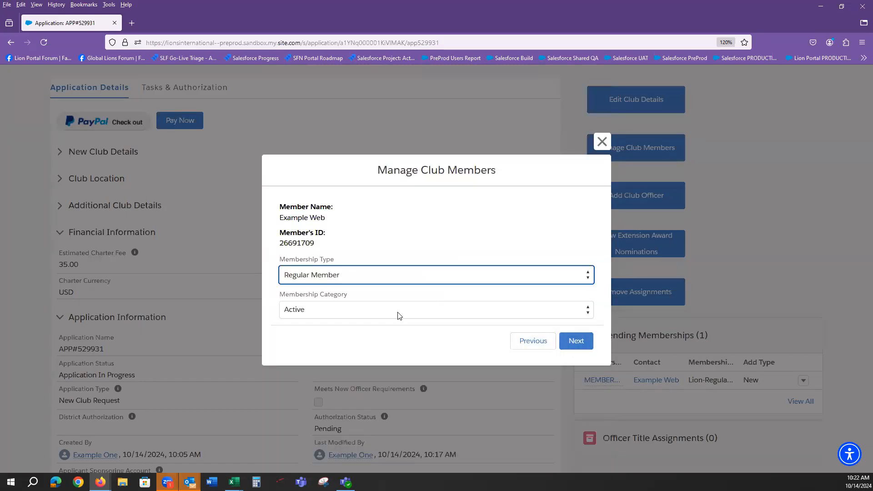
{"action": "left_click", "coordinate": [599, 141]}
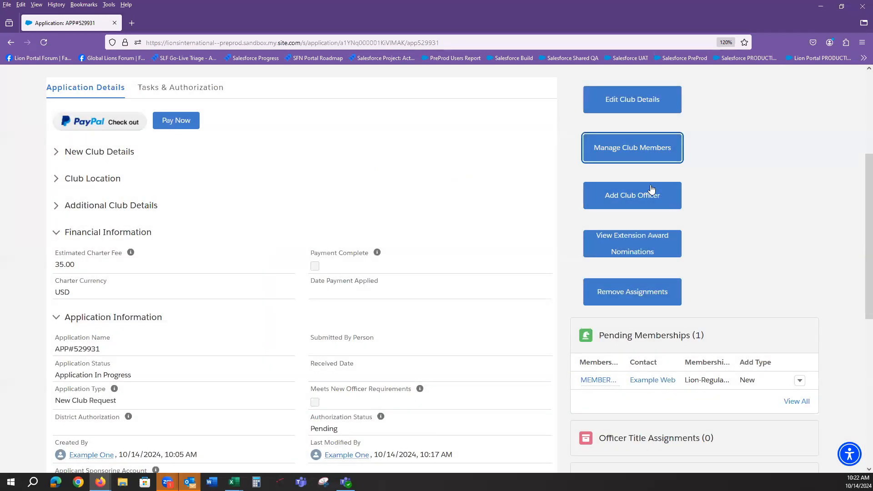
Assign the only pending member as Club President, declining to add another officer
{"action": "left_click", "coordinate": [630, 200]}
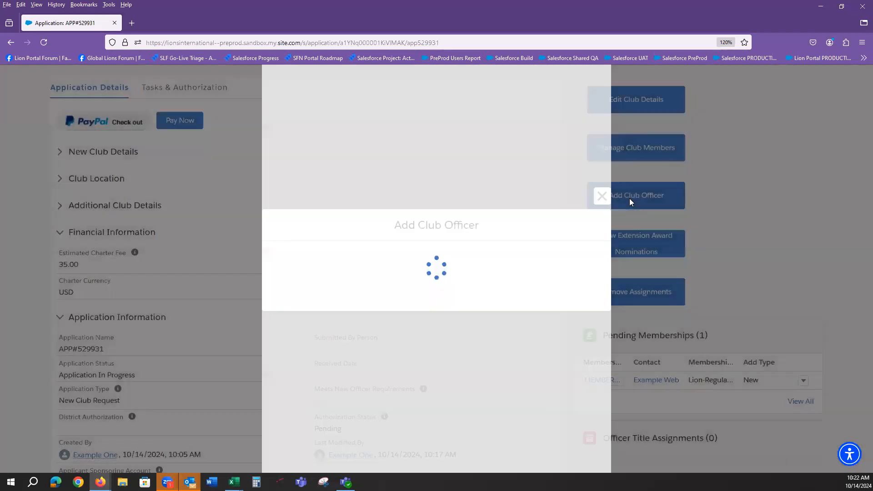
{"action": "left_click", "coordinate": [449, 237]}
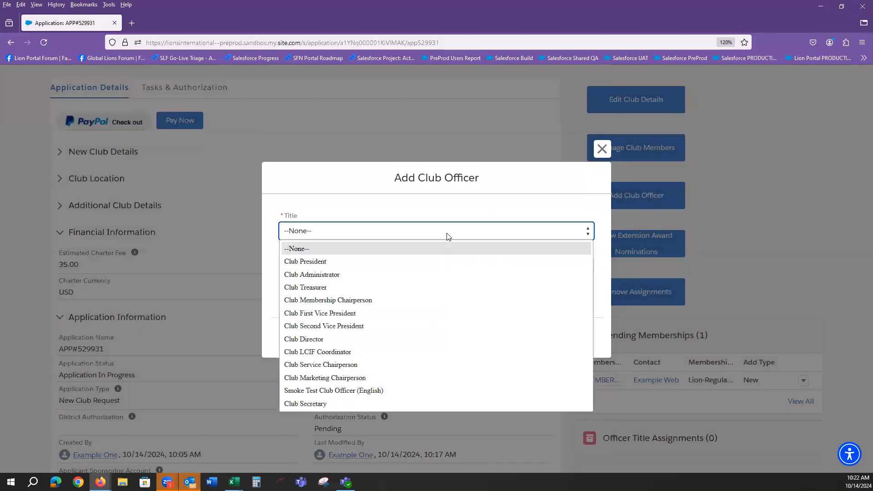
{"action": "left_click", "coordinate": [435, 262]}
{"action": "left_click", "coordinate": [435, 268]}
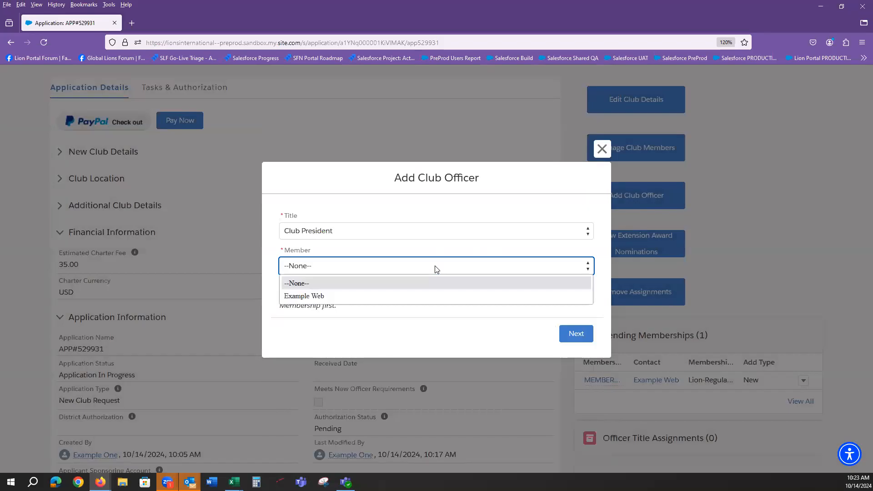
{"action": "left_click", "coordinate": [419, 296]}
{"action": "left_click", "coordinate": [577, 334]}
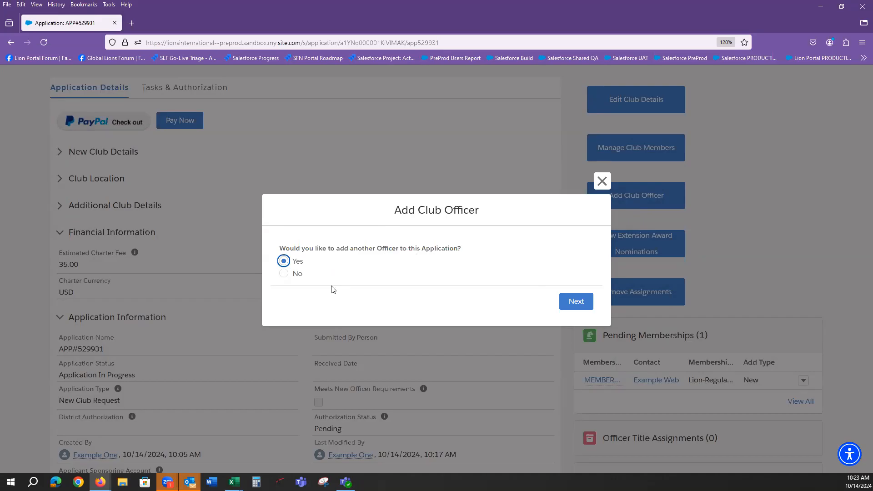
{"action": "left_click", "coordinate": [283, 273]}
{"action": "left_click", "coordinate": [578, 305]}
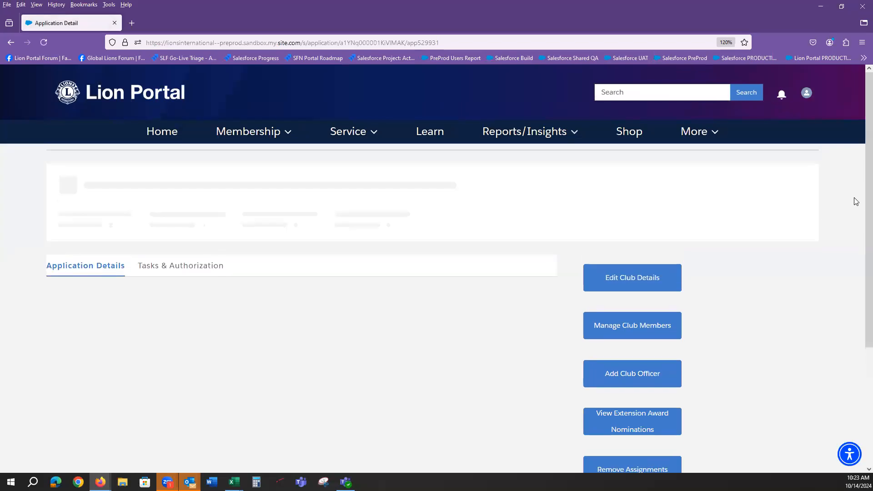
{"action": "scroll", "coordinate": [861, 190], "scroll_direction": "down", "scroll_amount": 7}
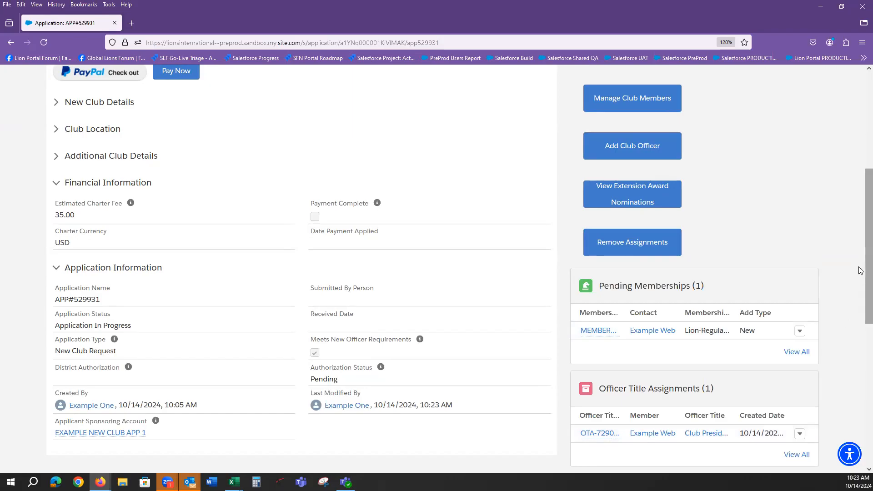
{"action": "left_click_drag", "start_coordinate": [861, 274], "coordinate": [861, 307]}
{"action": "scroll", "coordinate": [859, 227], "scroll_direction": "up", "scroll_amount": 3}
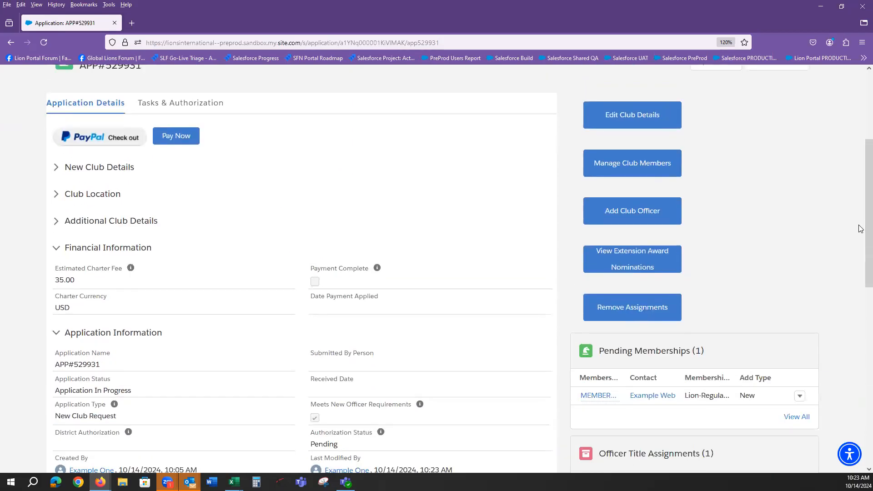
{"action": "scroll", "coordinate": [859, 191], "scroll_direction": "up", "scroll_amount": 1}
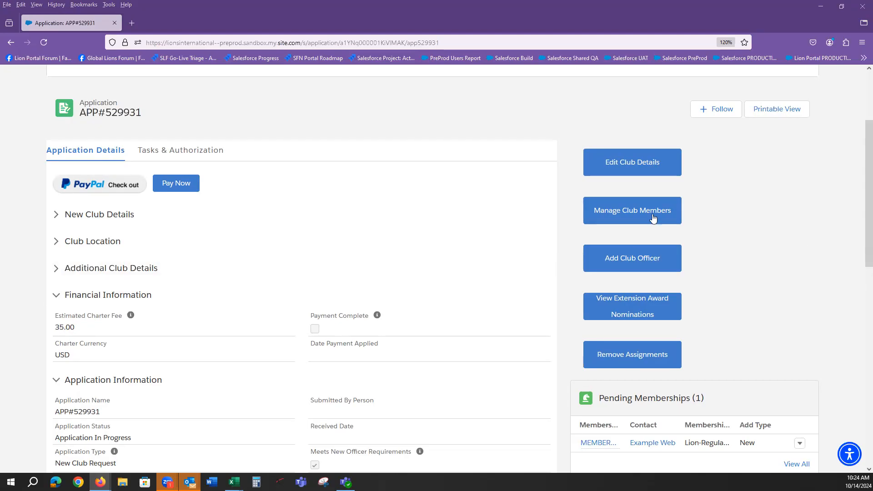
{"action": "left_click", "coordinate": [634, 211]}
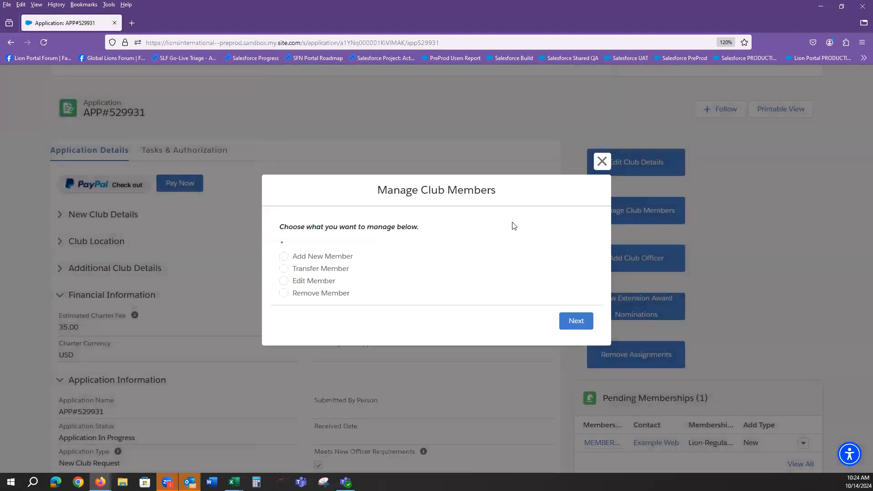
Choose Transfer Member and search by name for the existing member's first and last name
{"action": "left_click", "coordinate": [284, 269]}
{"action": "left_click", "coordinate": [571, 324]}
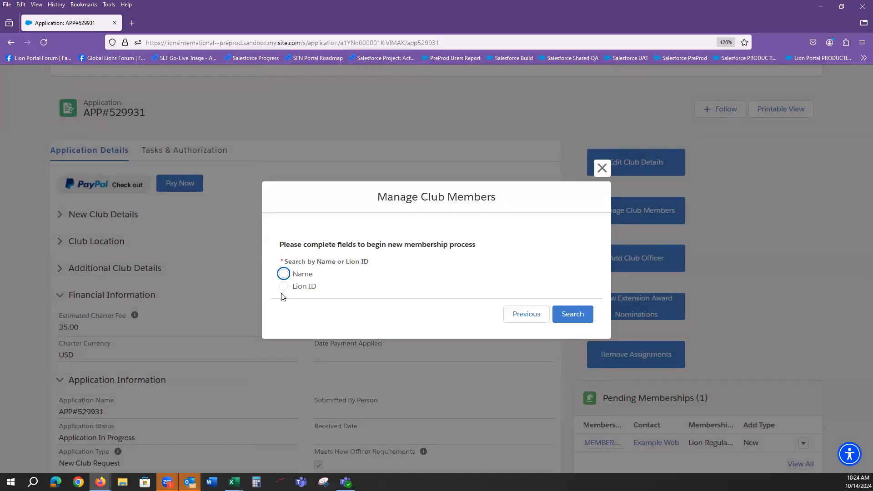
{"action": "left_click", "coordinate": [284, 274]}
{"action": "left_click", "coordinate": [324, 299]}
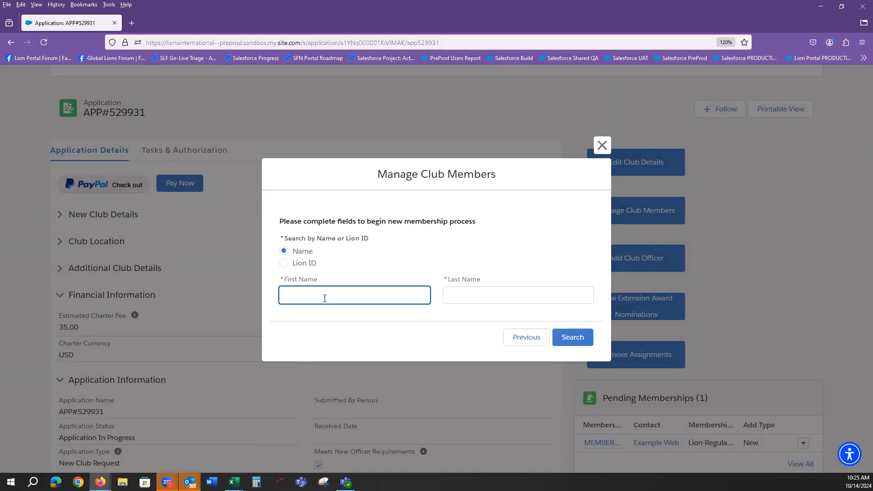
{"action": "key", "text": "Tab"}
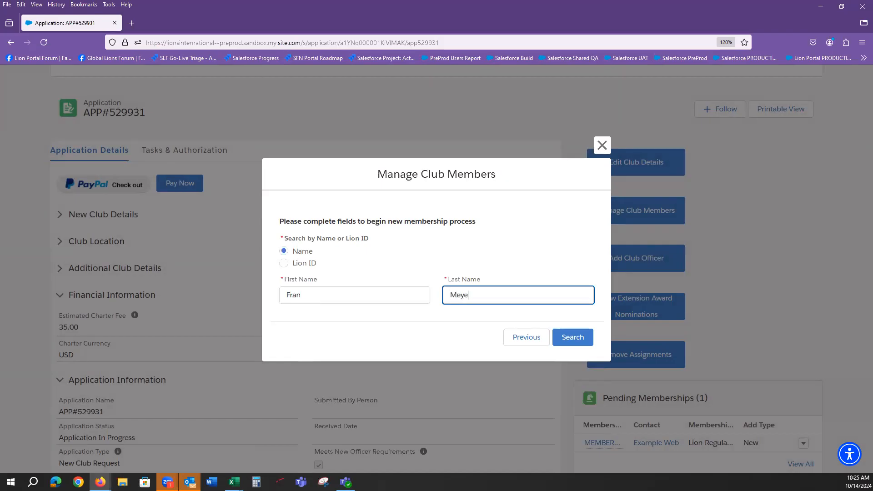
{"action": "left_click", "coordinate": [572, 339]}
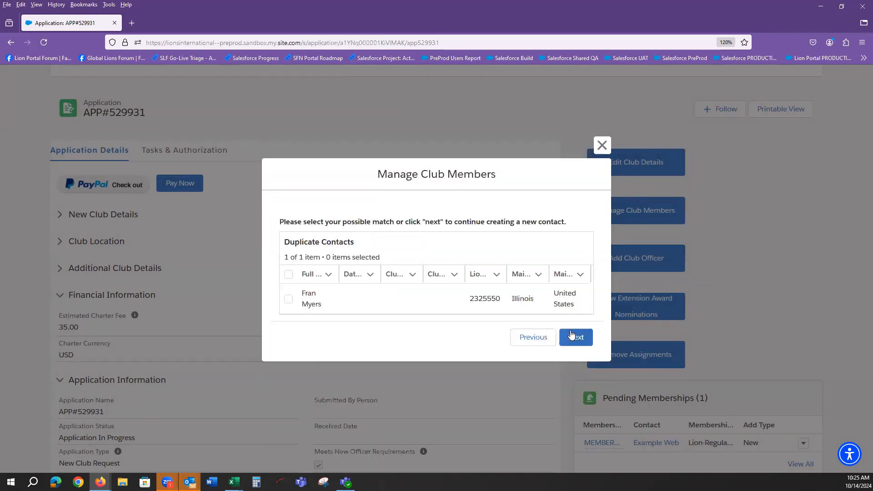
Select the single matching contact and continue to her existing memberships
{"action": "left_click", "coordinate": [288, 300]}
{"action": "left_click", "coordinate": [575, 338]}
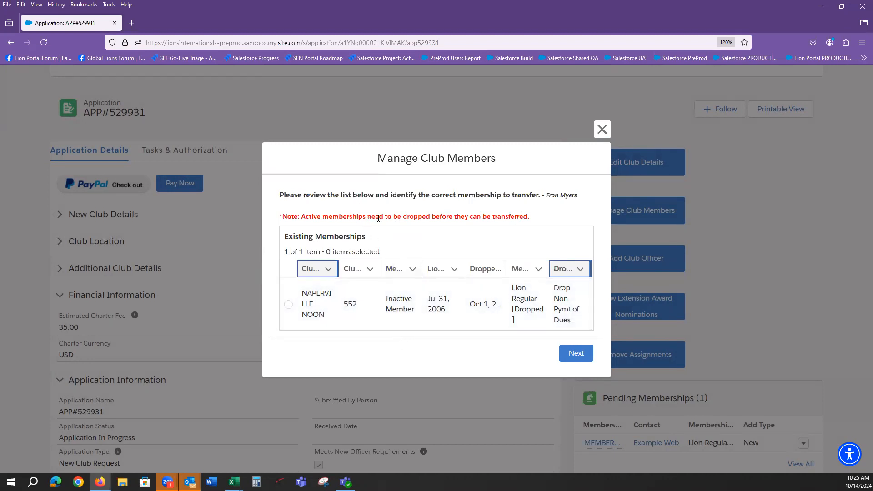
Choose the inactive NAPERVILLE NOON membership for transfer and move to the Membership Type choices
{"action": "left_click_drag", "start_coordinate": [309, 217], "coordinate": [532, 220]}
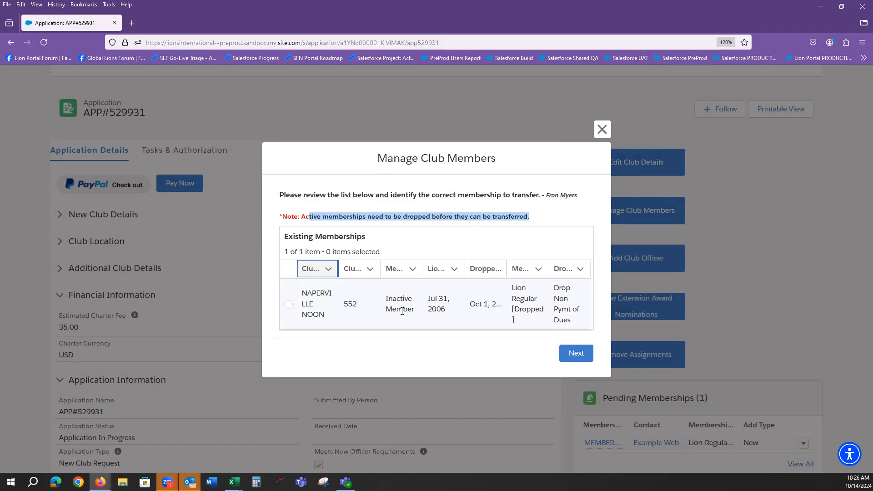
{"action": "left_click", "coordinate": [397, 216]}
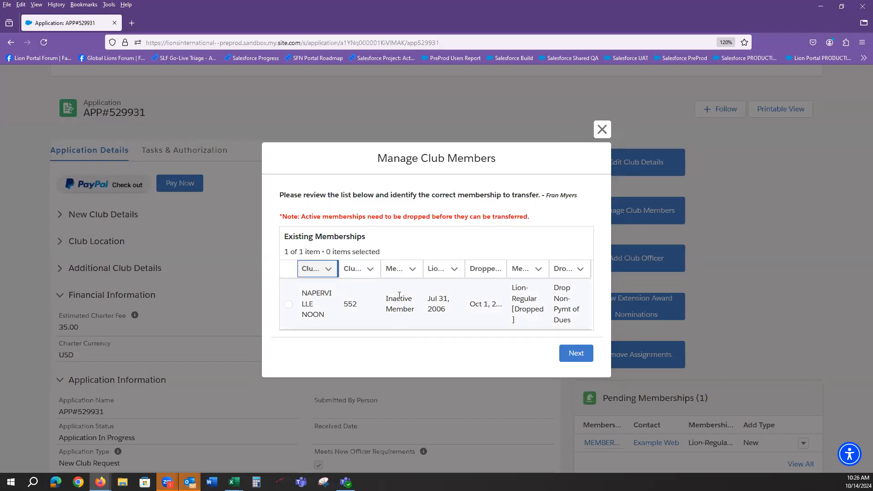
{"action": "left_click_drag", "start_coordinate": [298, 216], "coordinate": [532, 222]}
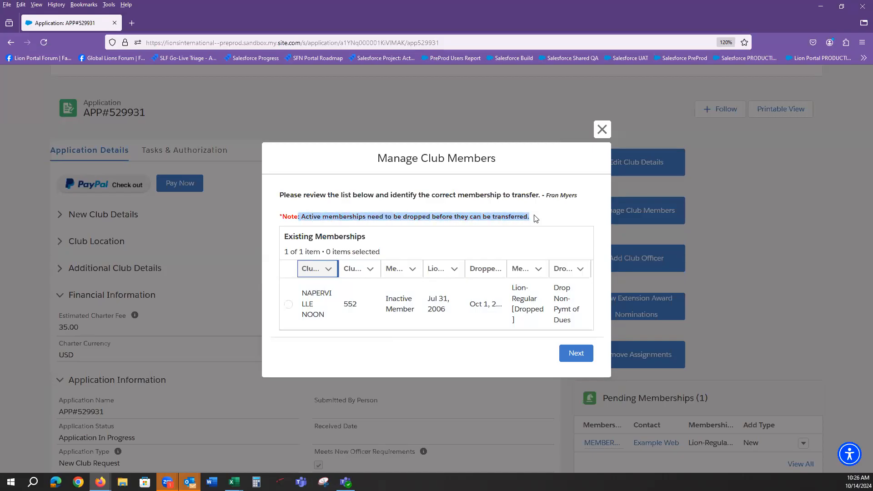
{"action": "left_click", "coordinate": [533, 220]}
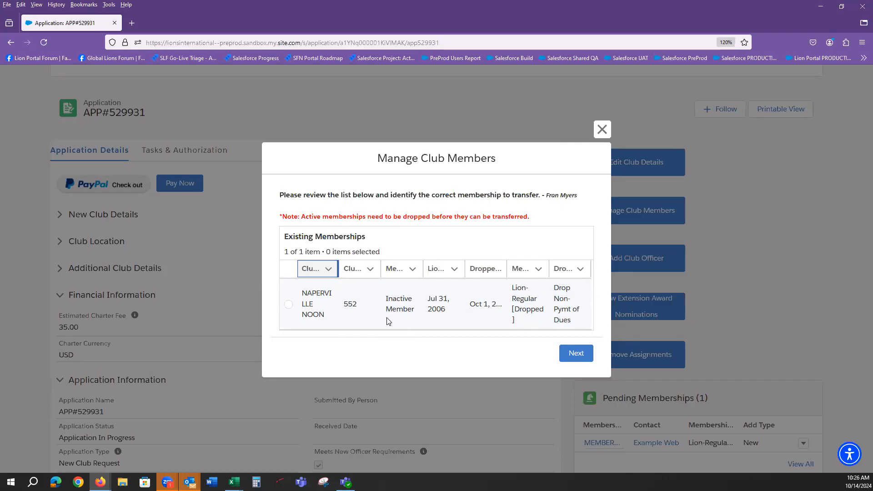
{"action": "left_click", "coordinate": [288, 304]}
{"action": "left_click", "coordinate": [576, 355]}
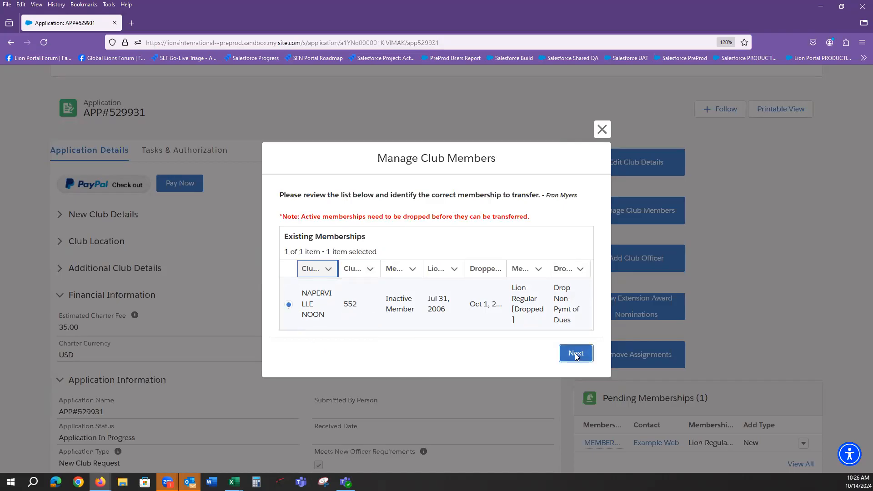
{"action": "left_click", "coordinate": [385, 249]}
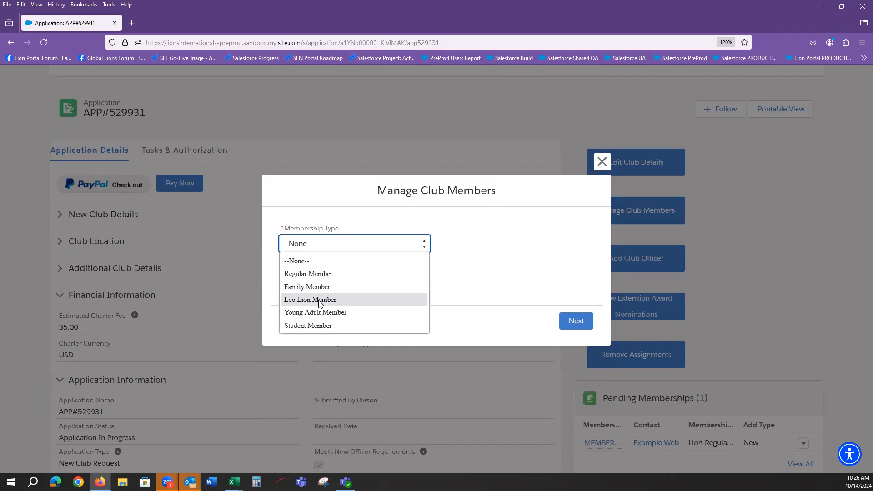
Set the transfer to Regular Member with birth date October 10, 1978, and submit it
{"action": "left_click", "coordinate": [320, 274]}
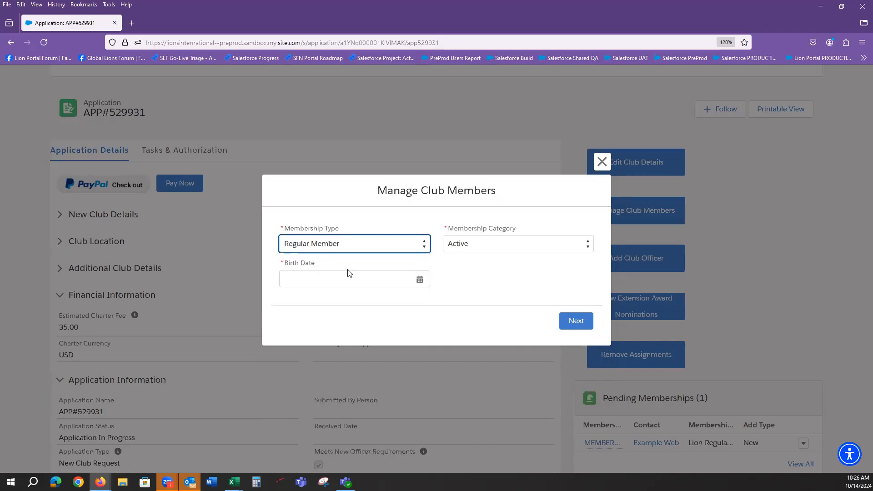
{"action": "left_click", "coordinate": [413, 285]}
{"action": "left_click", "coordinate": [411, 294]}
{"action": "scroll", "coordinate": [403, 176], "scroll_direction": "up", "scroll_amount": 10}
{"action": "left_click", "coordinate": [409, 83]}
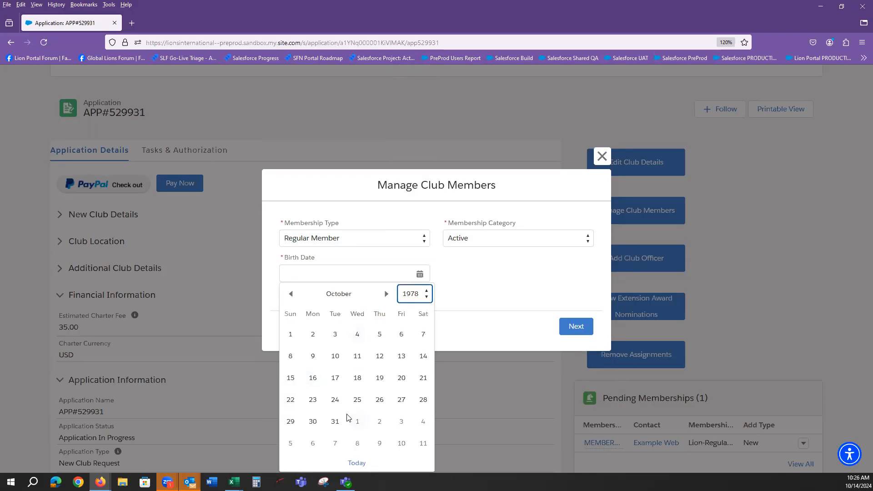
{"action": "left_click", "coordinate": [336, 356]}
{"action": "left_click", "coordinate": [572, 326]}
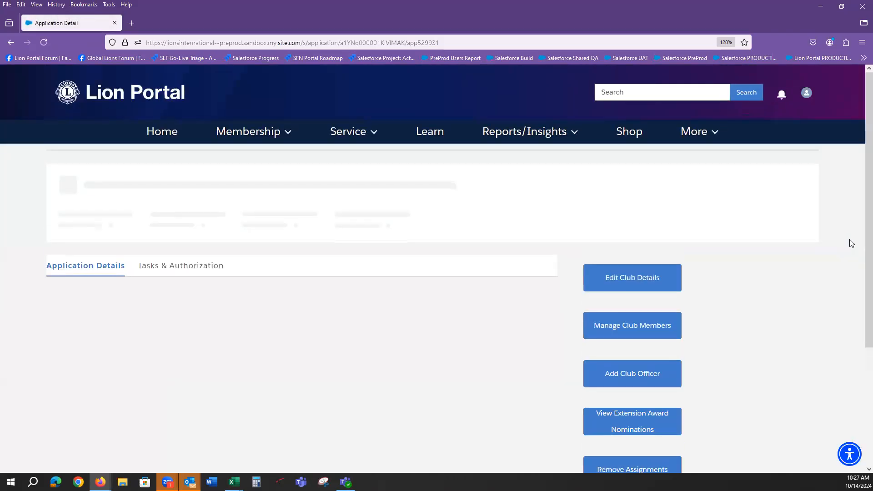
{"action": "scroll", "coordinate": [850, 246], "scroll_direction": "down", "scroll_amount": 4}
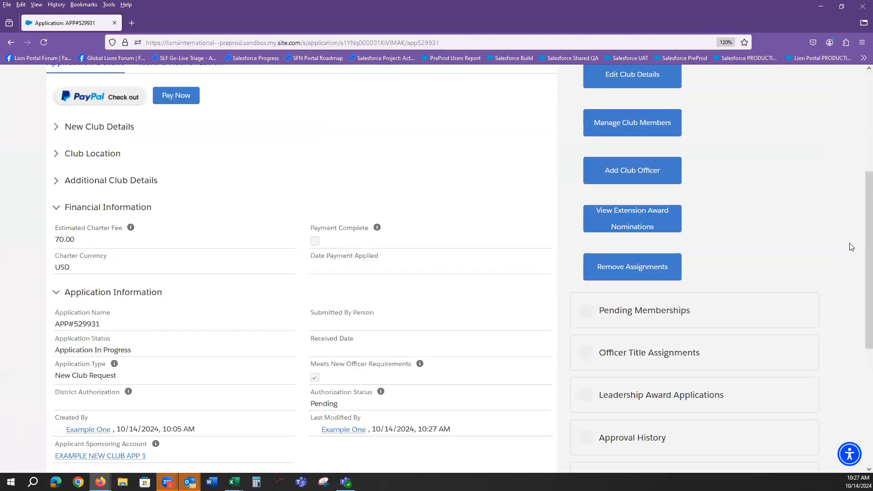
{"action": "scroll", "coordinate": [818, 245], "scroll_direction": "down", "scroll_amount": 3}
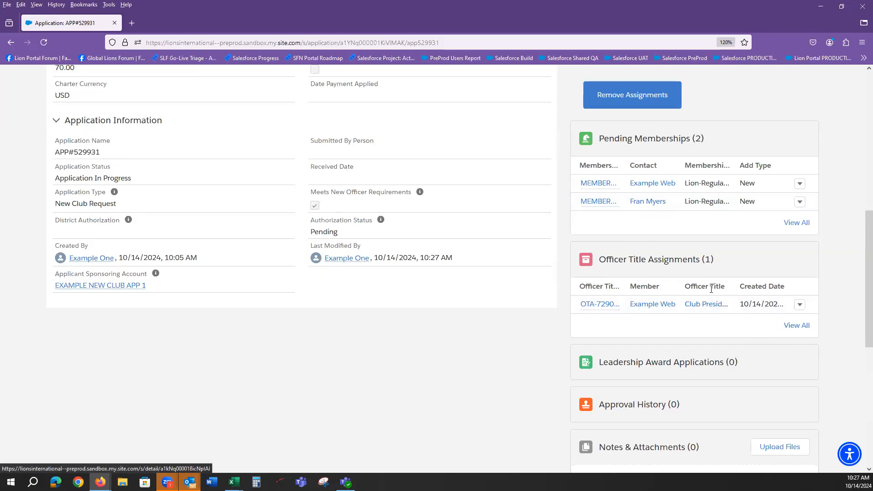
{"action": "scroll", "coordinate": [709, 292], "scroll_direction": "up", "scroll_amount": 7}
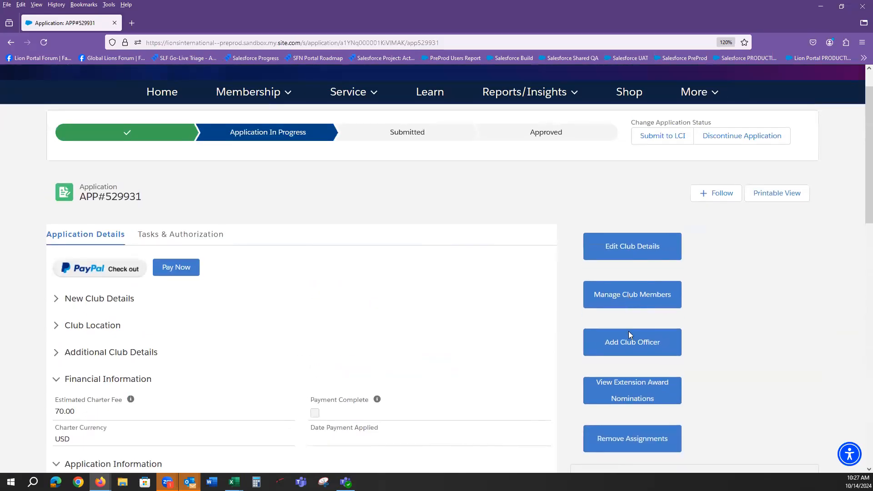
{"action": "left_click", "coordinate": [621, 344]}
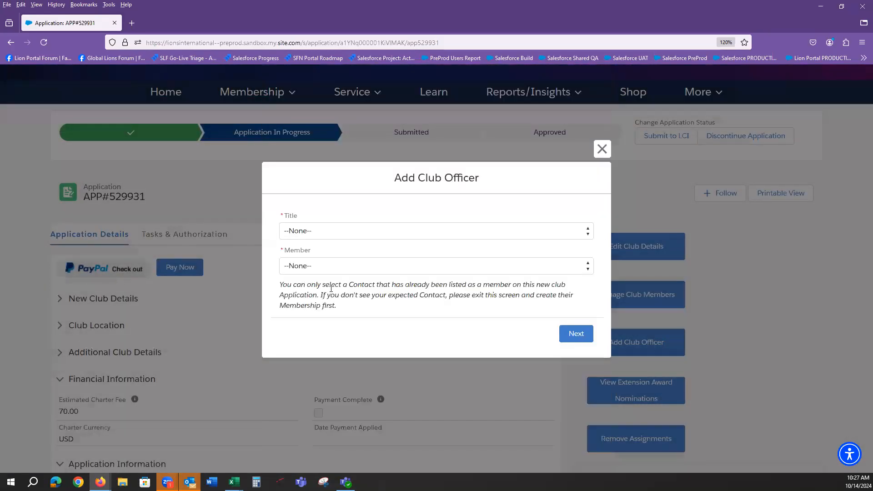
Assign the transferred member the Club Secretary title and decline adding another officer
{"action": "left_click", "coordinate": [338, 232]}
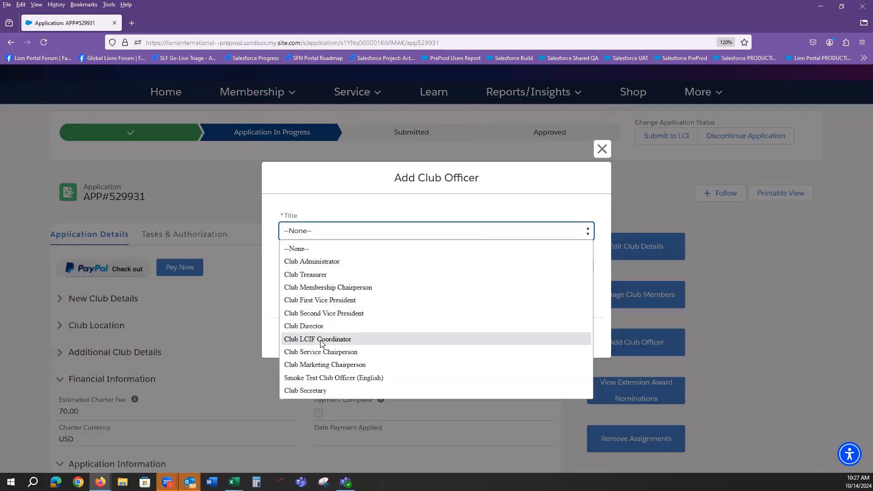
{"action": "left_click", "coordinate": [314, 391]}
{"action": "left_click", "coordinate": [368, 269]}
{"action": "left_click", "coordinate": [352, 296]}
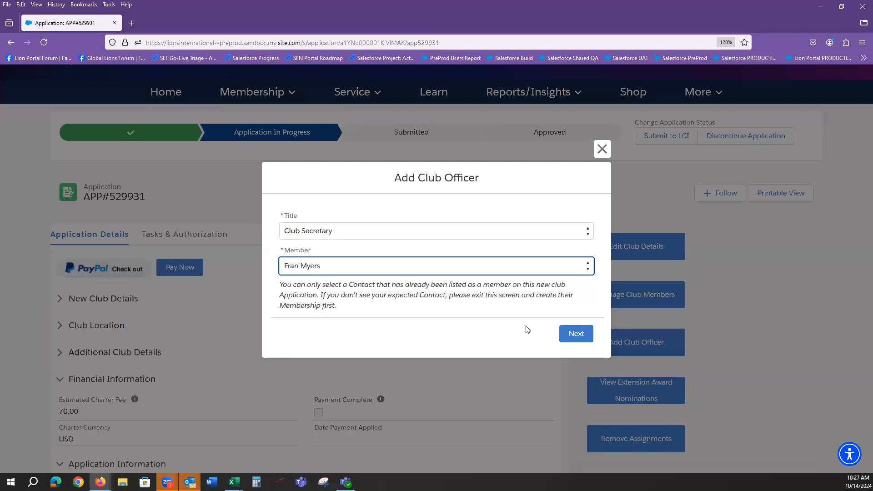
{"action": "left_click", "coordinate": [576, 334]}
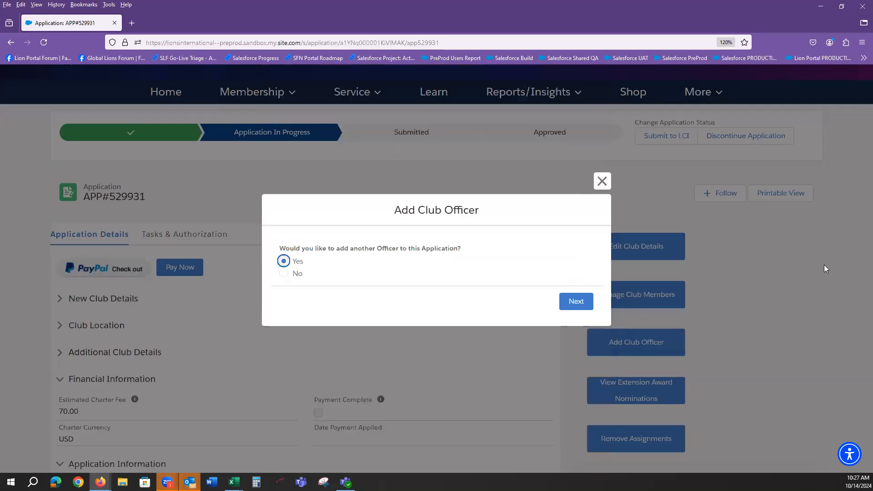
{"action": "left_click", "coordinate": [284, 274]}
{"action": "left_click", "coordinate": [563, 299]}
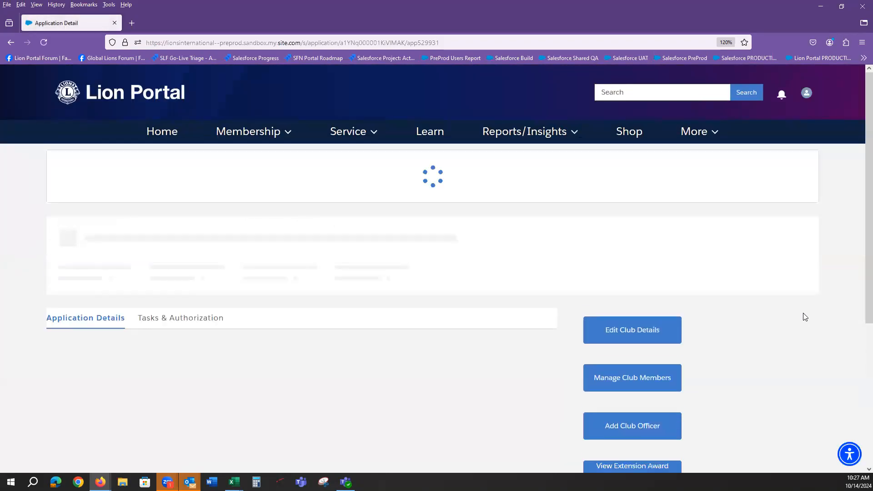
{"action": "scroll", "coordinate": [805, 316], "scroll_direction": "down", "scroll_amount": 3}
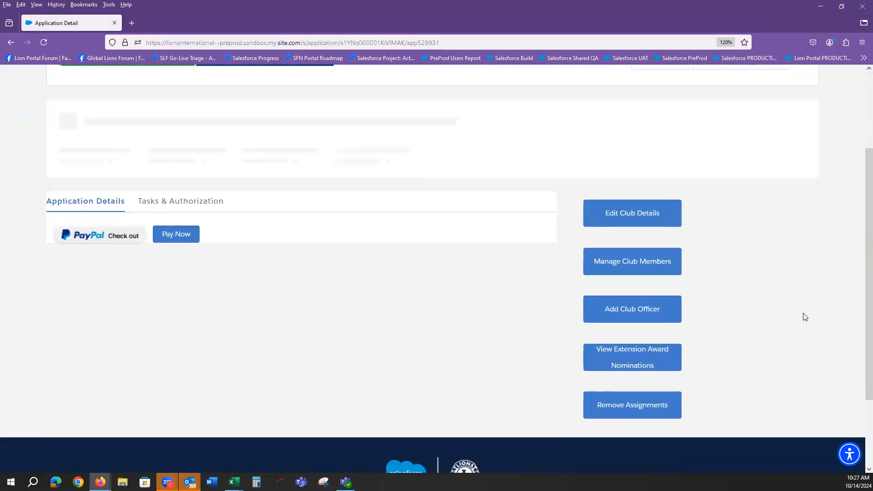
{"action": "scroll", "coordinate": [804, 317], "scroll_direction": "down", "scroll_amount": 3}
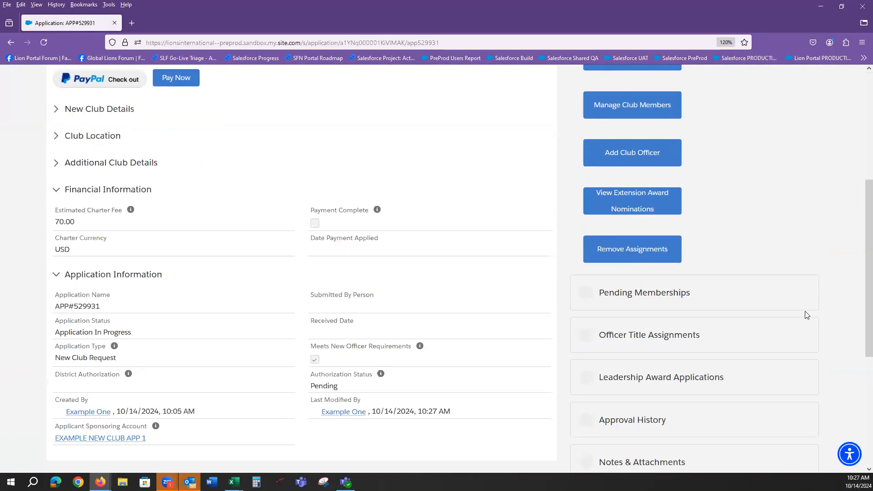
{"action": "scroll", "coordinate": [804, 312], "scroll_direction": "up", "scroll_amount": 4}
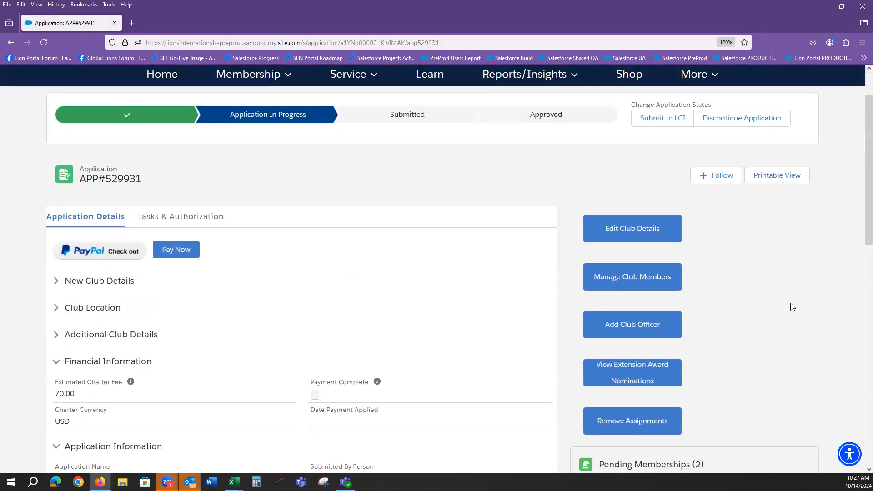
{"action": "scroll", "coordinate": [794, 300], "scroll_direction": "up", "scroll_amount": 2}
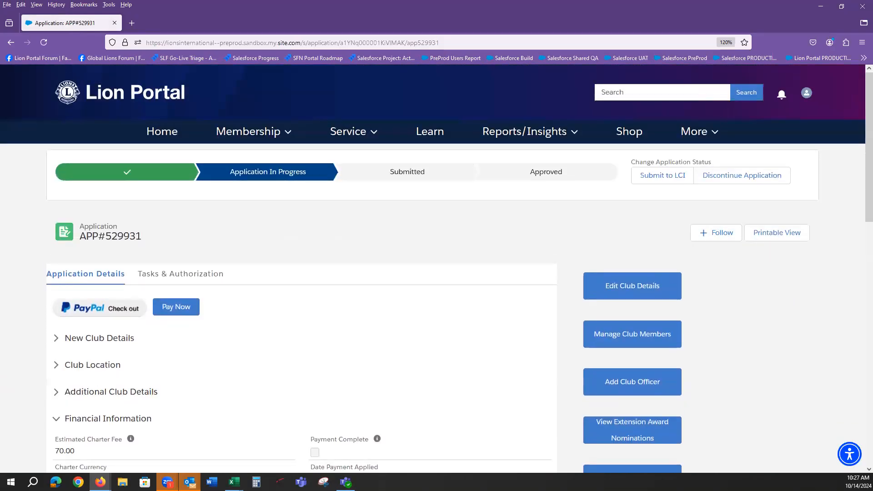
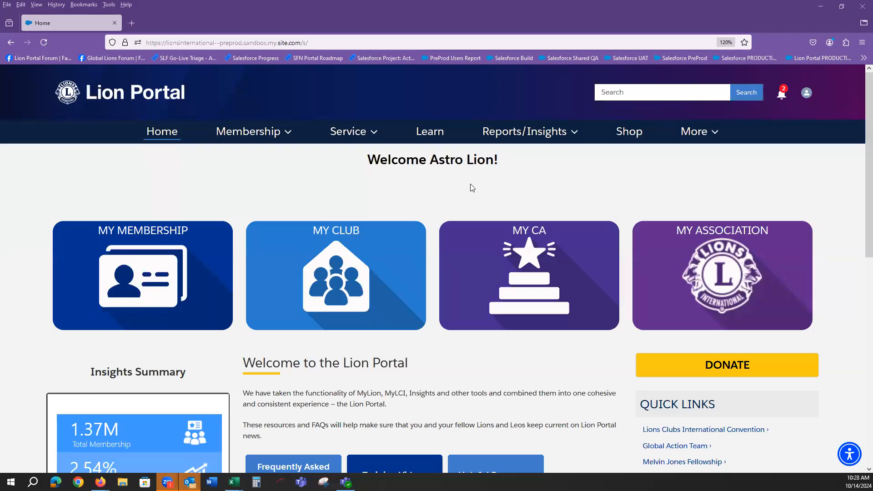
Highlight the welcome heading, then check and close the notifications list
{"action": "left_click_drag", "start_coordinate": [430, 165], "coordinate": [502, 161]}
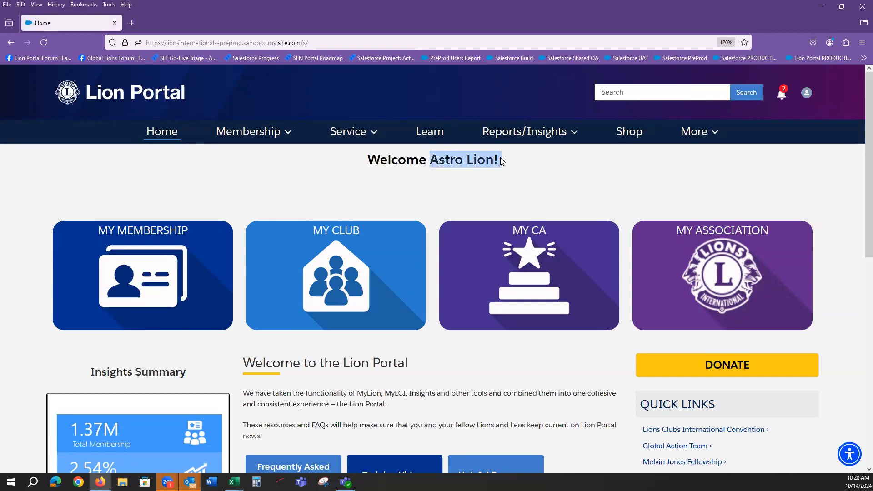
{"action": "left_click", "coordinate": [513, 199]}
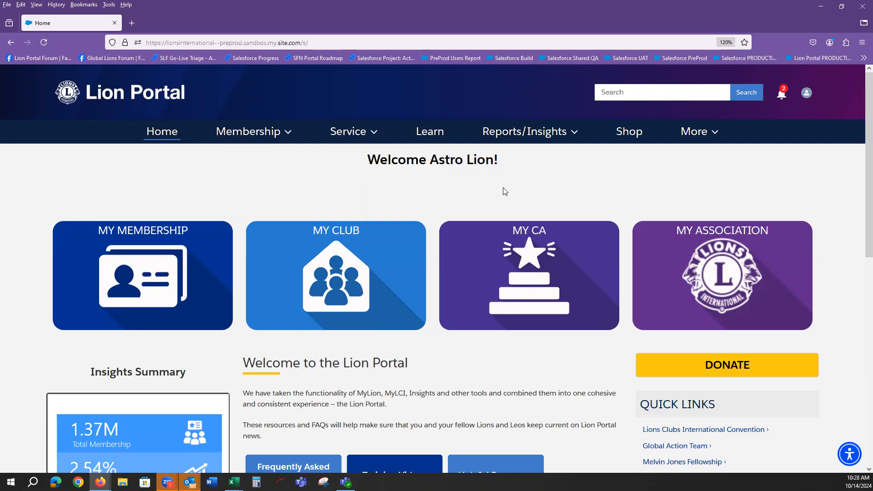
{"action": "left_click", "coordinate": [782, 94]}
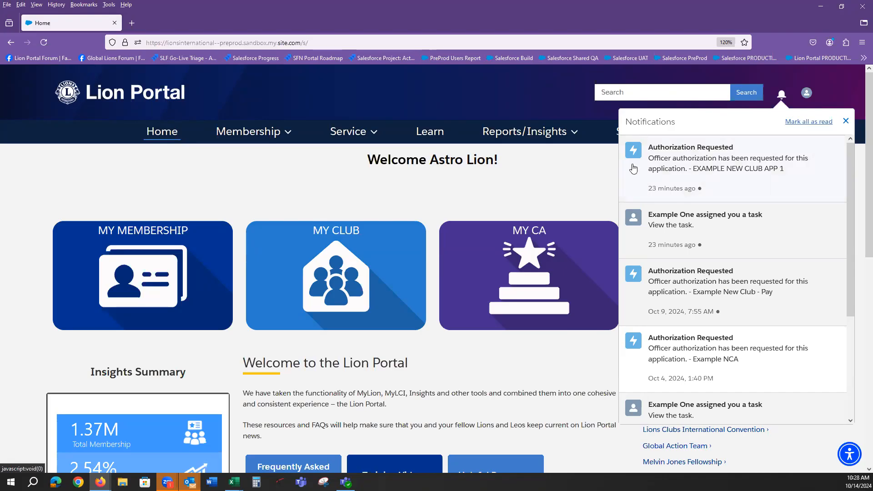
{"action": "left_click", "coordinate": [538, 171]}
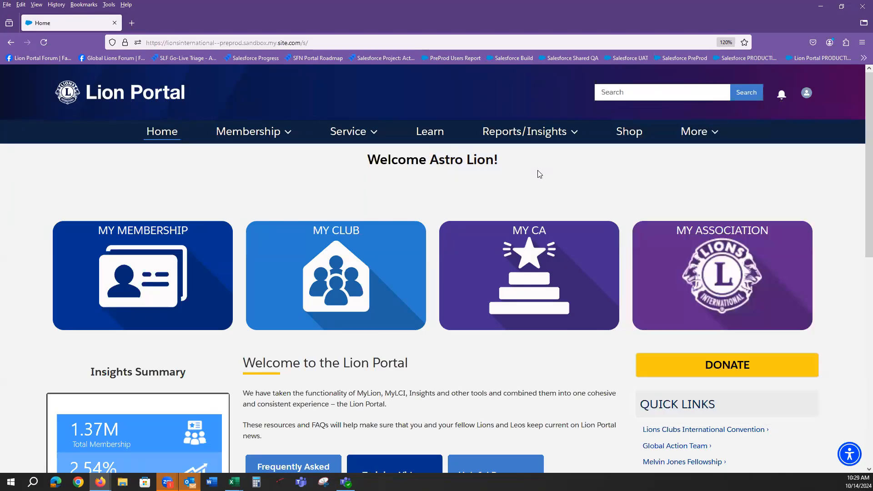
Open application APP#529931 from My CA's New Club Applications list
{"action": "left_click", "coordinate": [535, 231]}
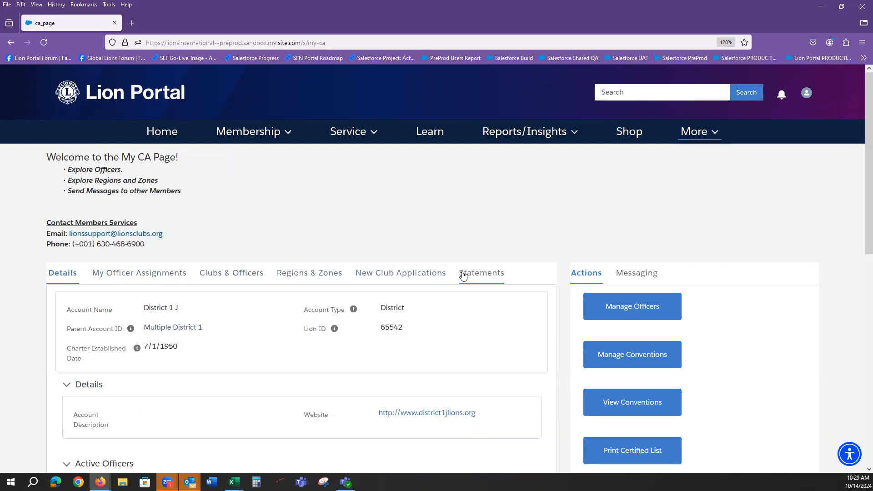
{"action": "left_click", "coordinate": [398, 279]}
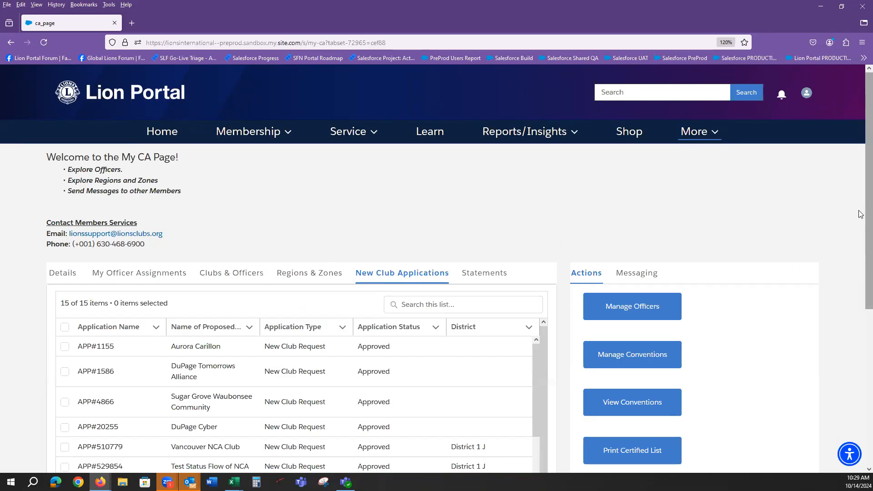
{"action": "scroll", "coordinate": [369, 228], "scroll_direction": "down", "scroll_amount": 5}
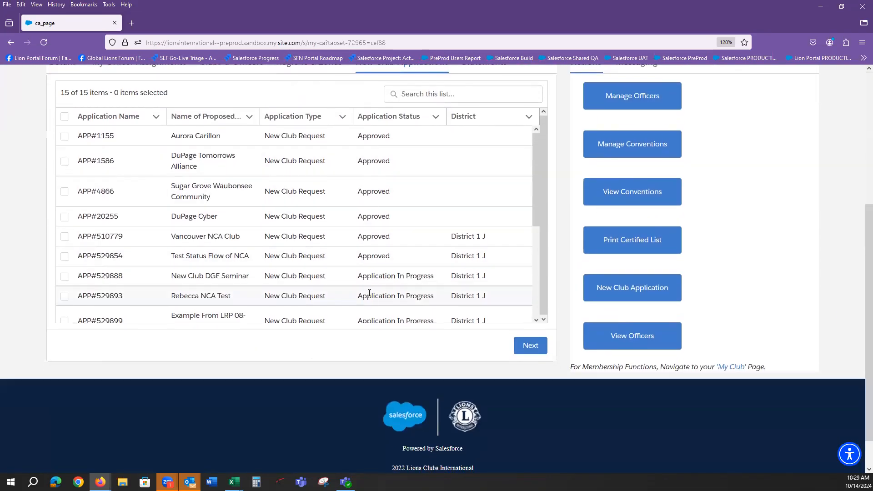
{"action": "left_click_drag", "start_coordinate": [534, 187], "coordinate": [540, 288]}
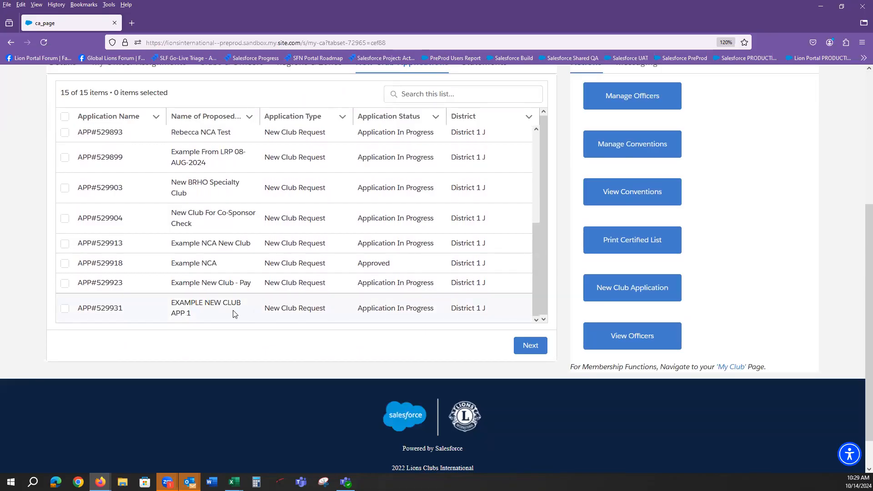
{"action": "left_click", "coordinate": [65, 311]}
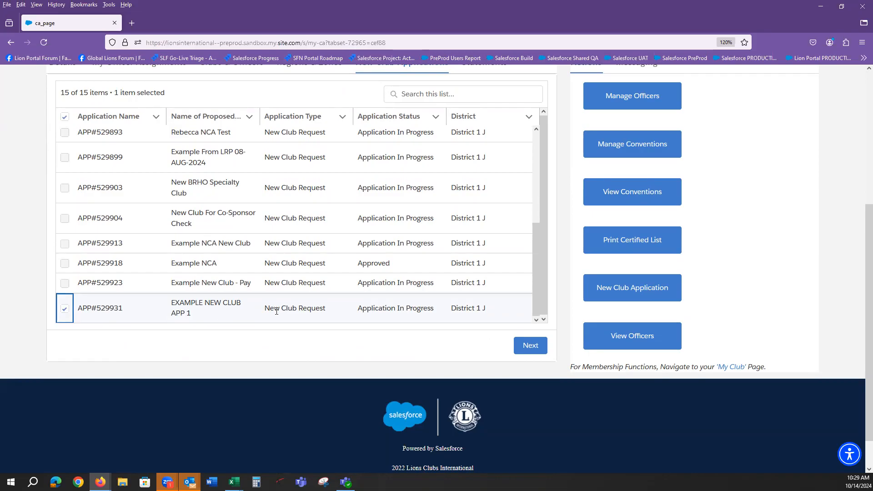
{"action": "left_click", "coordinate": [517, 349]}
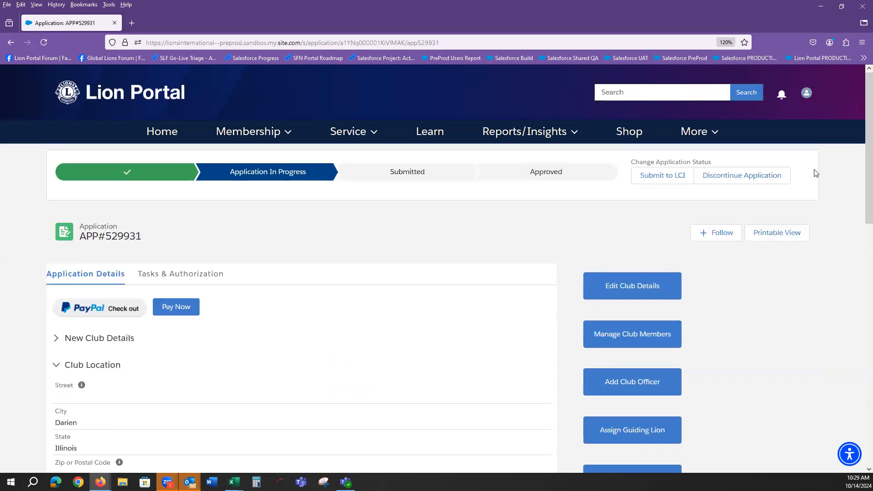
Mark APP#529931's Authorization Requested task done with status Authorized and save it
{"action": "scroll", "coordinate": [860, 109], "scroll_direction": "down", "scroll_amount": 3}
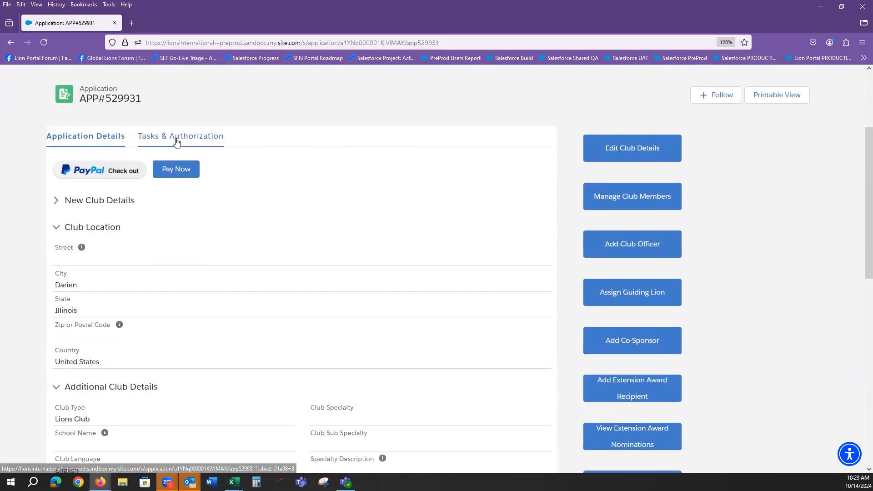
{"action": "left_click", "coordinate": [201, 140]}
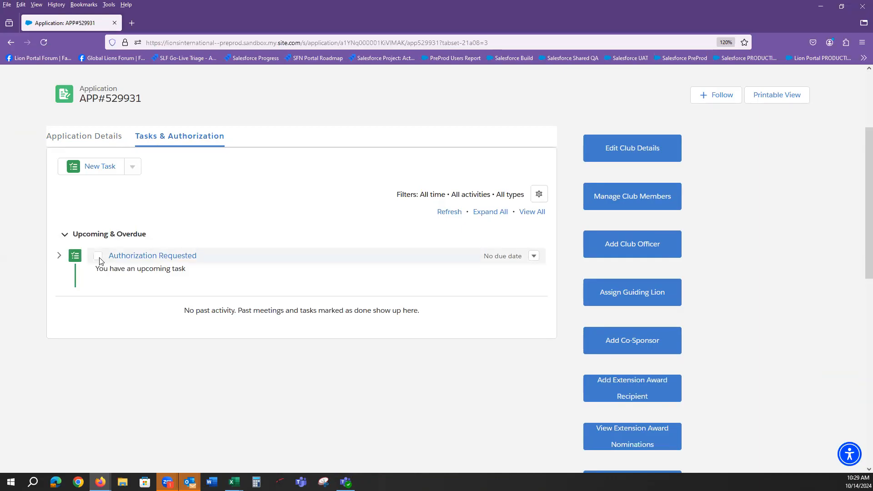
{"action": "left_click", "coordinate": [99, 256]}
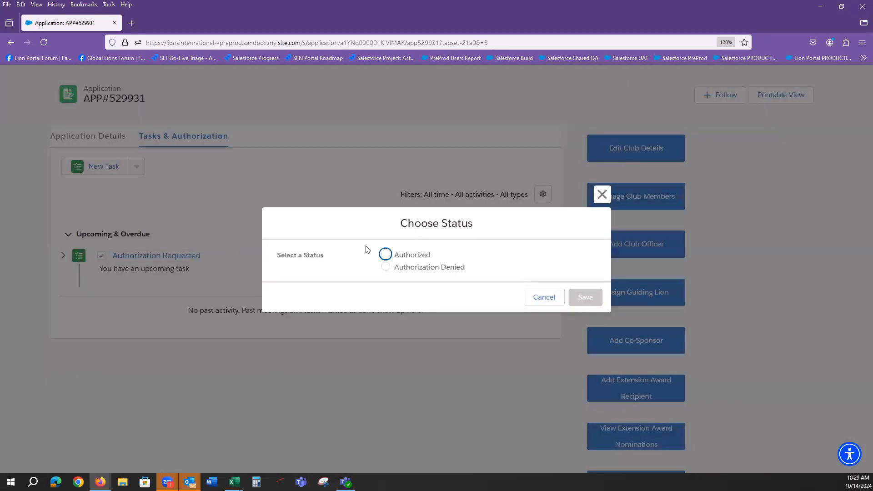
{"action": "left_click", "coordinate": [385, 255]}
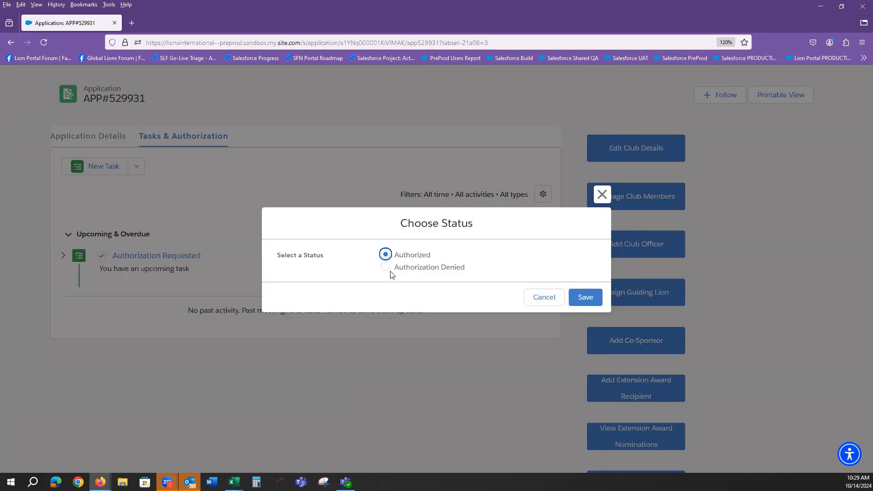
{"action": "left_click", "coordinate": [584, 297]}
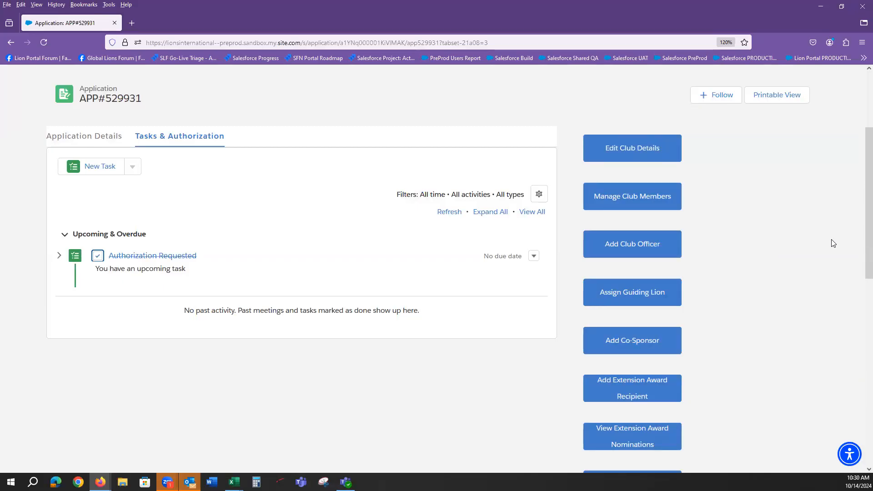
{"action": "scroll", "coordinate": [860, 182], "scroll_direction": "down", "scroll_amount": 2}
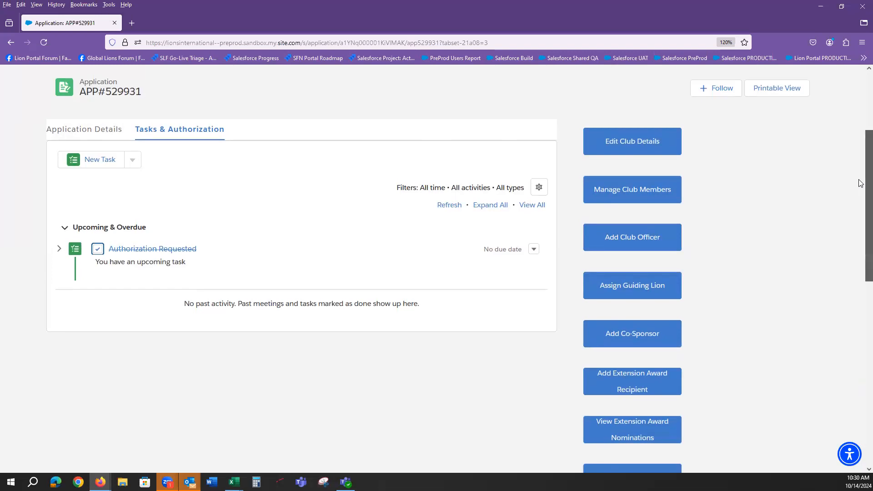
Start a Guiding Lion assignment and search for the member by first and last name
{"action": "scroll", "coordinate": [860, 183], "scroll_direction": "down", "scroll_amount": 2}
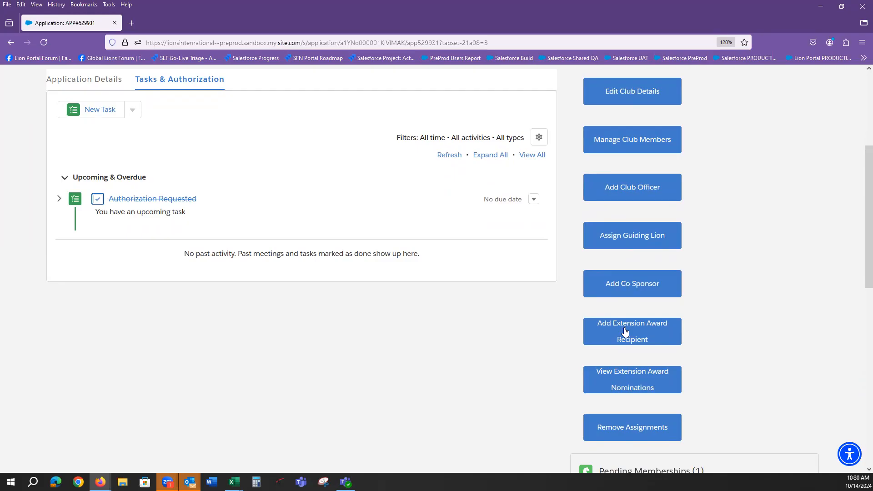
{"action": "left_click", "coordinate": [622, 239]}
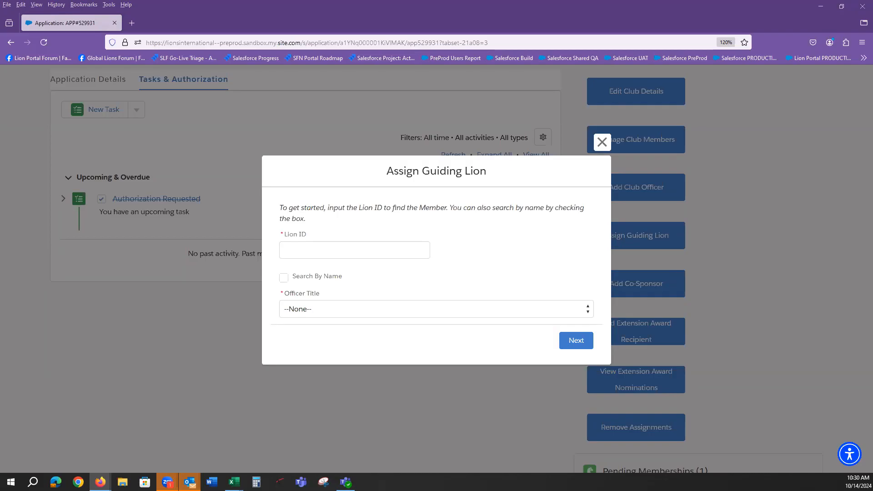
{"action": "left_click", "coordinate": [284, 277]}
{"action": "left_click", "coordinate": [301, 289]}
{"action": "left_click", "coordinate": [292, 246]}
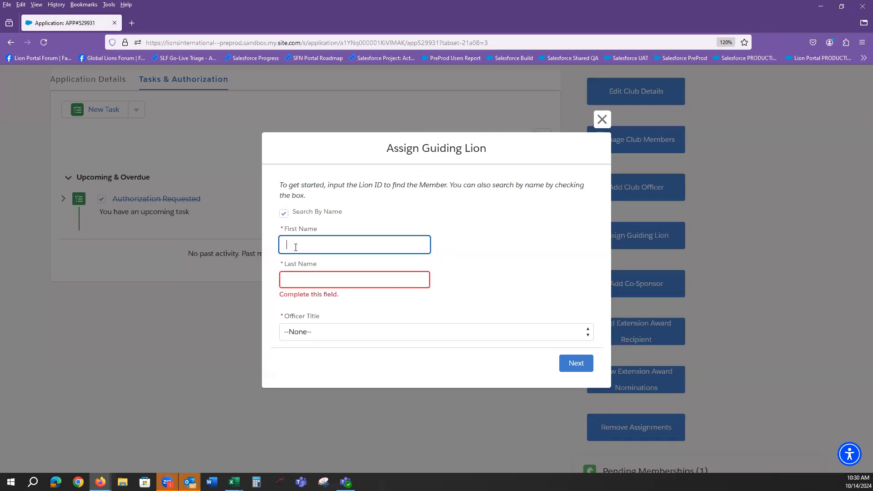
{"action": "type", "text": "example"}
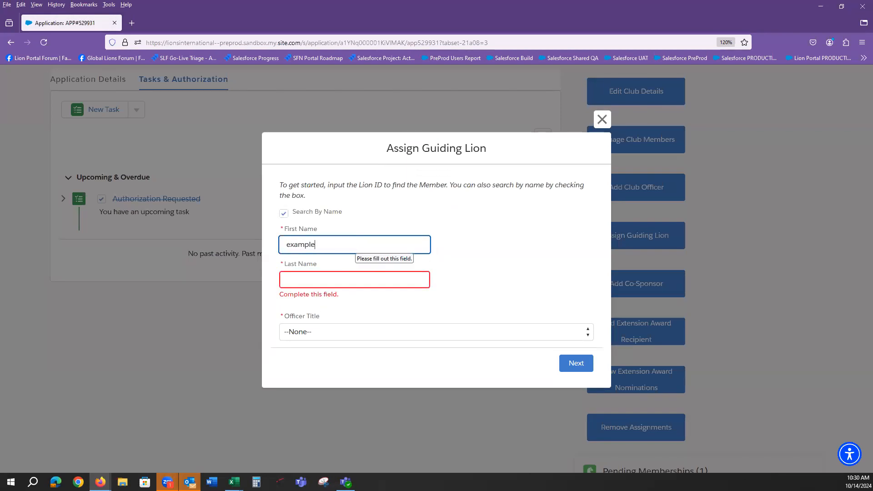
{"action": "key", "text": "Tab"}
{"action": "type", "text": "fif"}
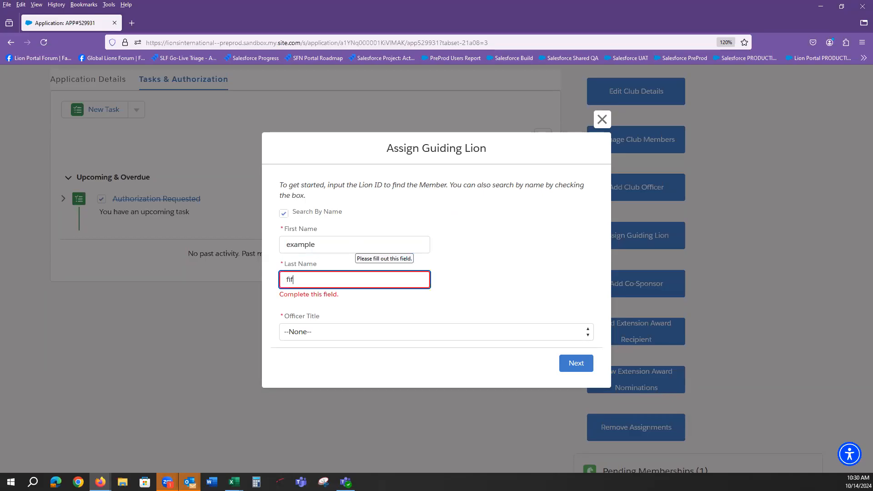
{"action": "type", "text": "tey on"}
{"action": "key", "text": "BackSpace"}
{"action": "key", "text": "BackSpace"}
{"action": "key", "text": "BackSpace"}
{"action": "key", "text": "BackSpace"}
{"action": "type", "text": "y-one"}
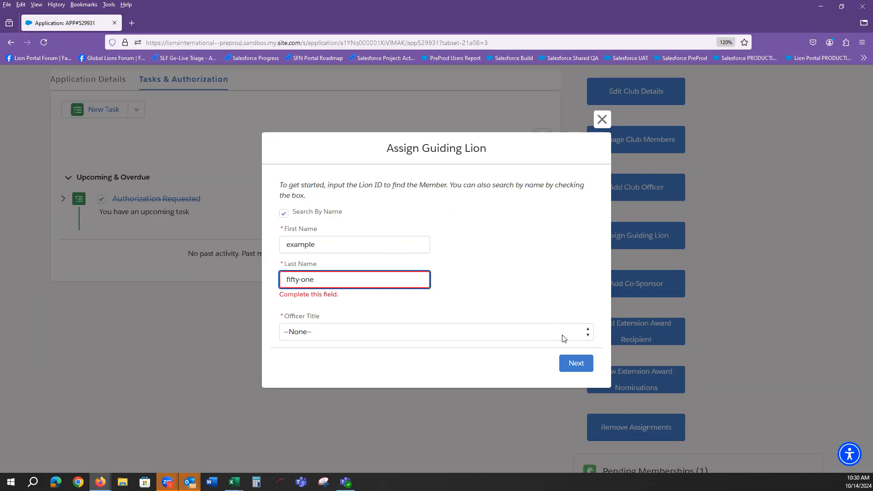
{"action": "left_click", "coordinate": [422, 332]}
{"action": "left_click", "coordinate": [391, 361]}
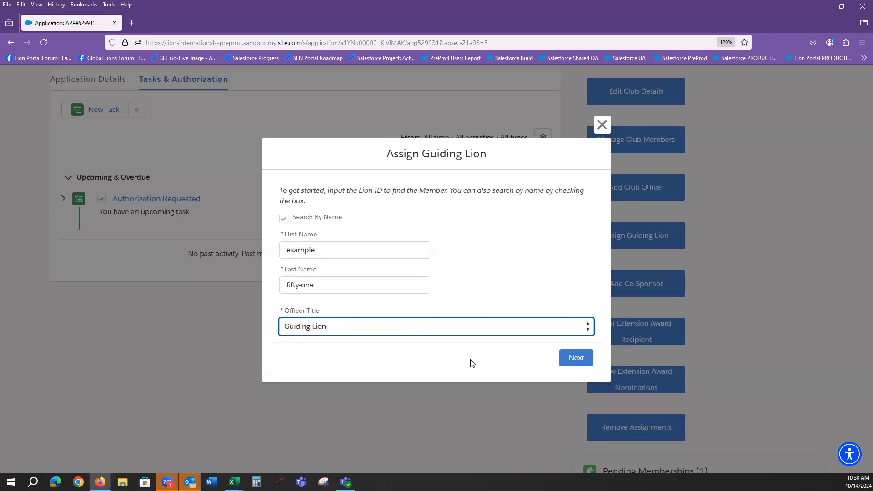
{"action": "left_click", "coordinate": [576, 357]}
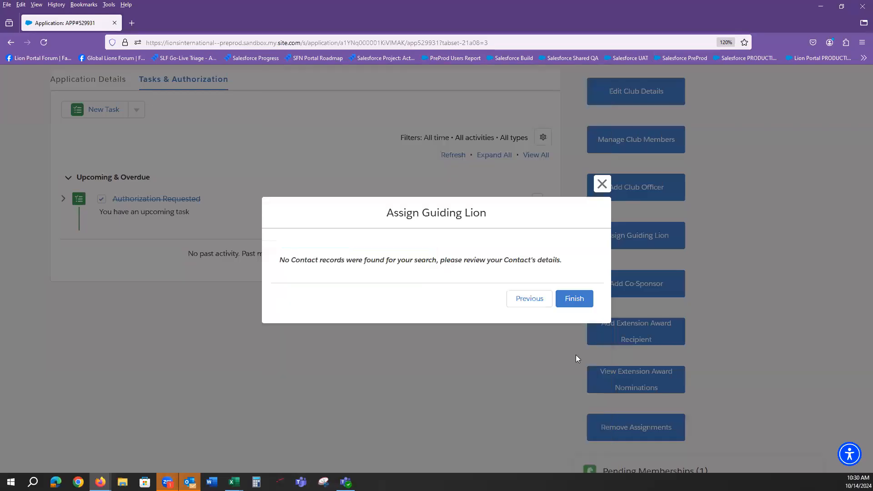
Go back, correct the member's last name, and search again to complete the assignment
{"action": "left_click", "coordinate": [541, 298]}
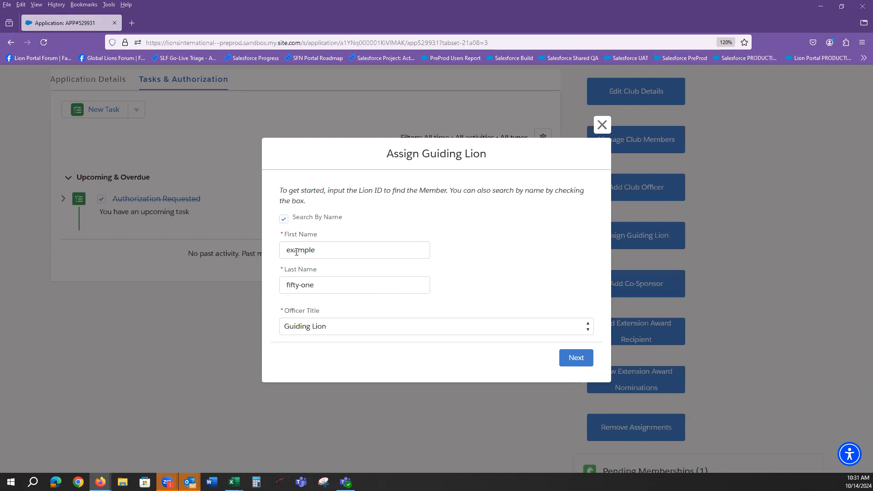
{"action": "key", "text": "Tab"}
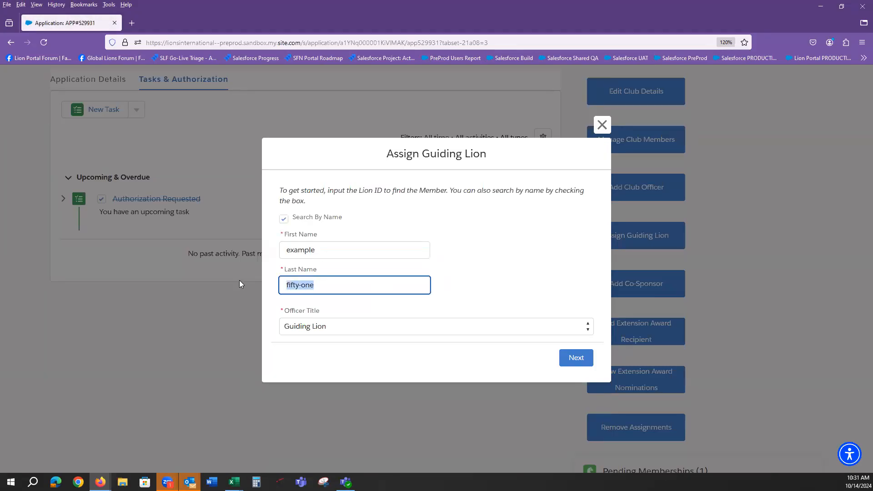
{"action": "type", "text": "two"}
{"action": "left_click", "coordinate": [575, 358]}
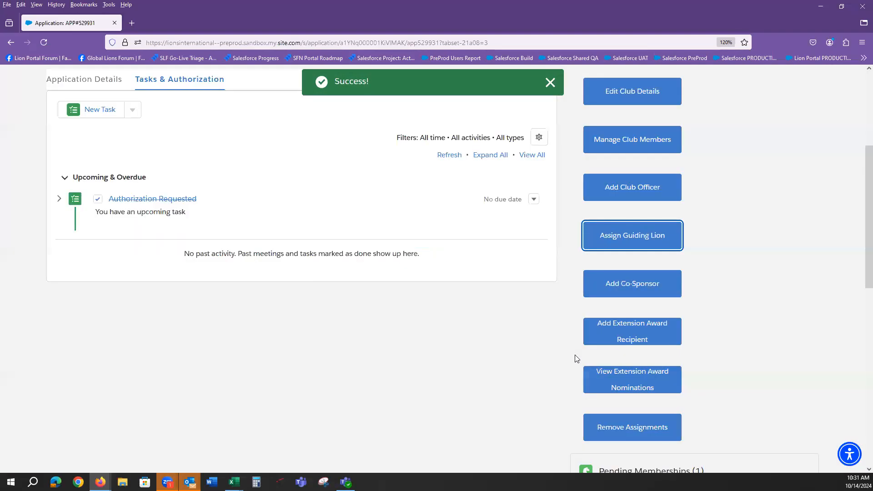
Assign a second member, found by first and last name, as Guiding Lion
{"action": "left_click", "coordinate": [656, 235]}
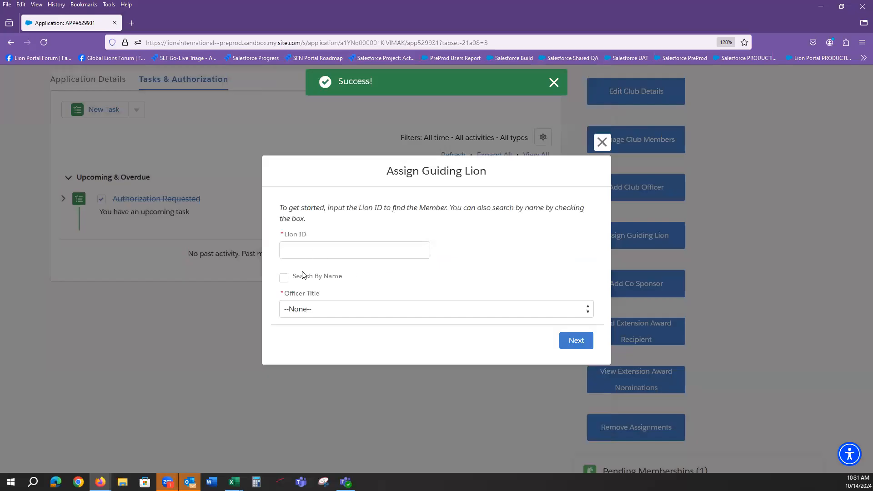
{"action": "left_click", "coordinate": [284, 277]}
{"action": "left_click", "coordinate": [298, 247]}
{"action": "type", "text": "Example"}
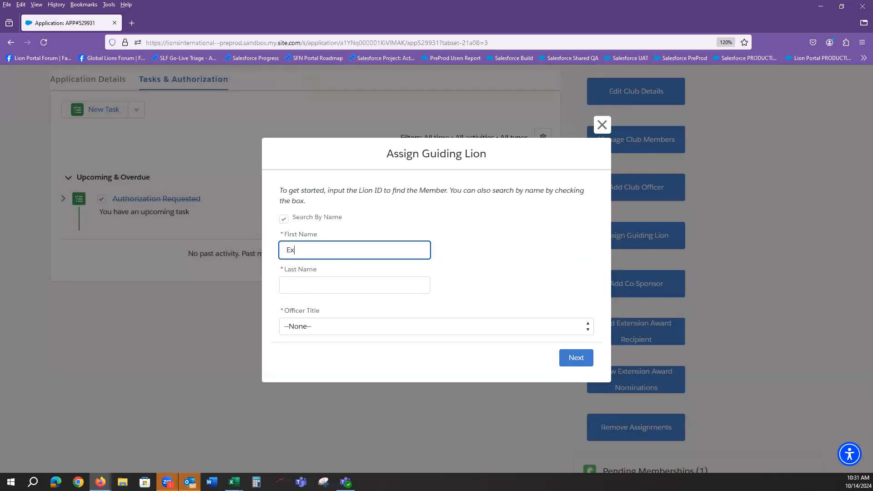
{"action": "key", "text": "Tab"}
{"action": "type", "text": "one"}
{"action": "left_click", "coordinate": [327, 324]}
{"action": "left_click", "coordinate": [330, 357]}
{"action": "left_click", "coordinate": [576, 357]}
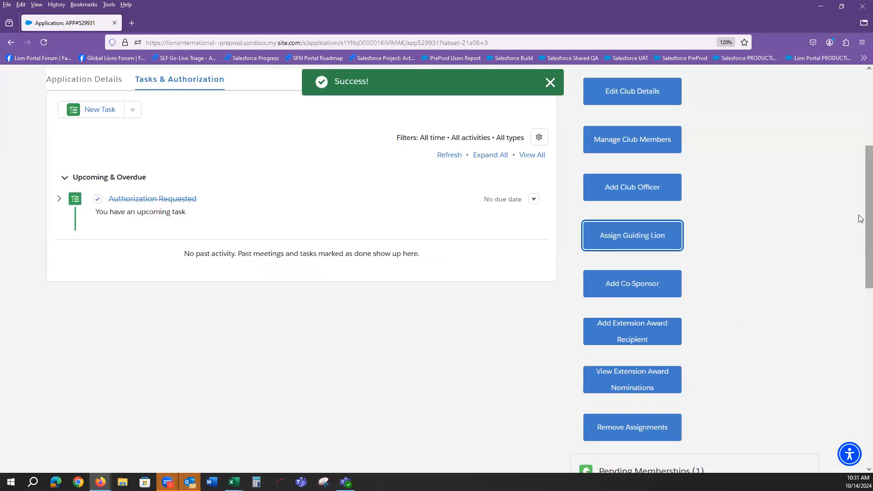
Review the four officer title assignments, then start adding an extension award recipient
{"action": "scroll", "coordinate": [860, 309], "scroll_direction": "down", "scroll_amount": 5}
{"action": "scroll", "coordinate": [861, 309], "scroll_direction": "down", "scroll_amount": 2}
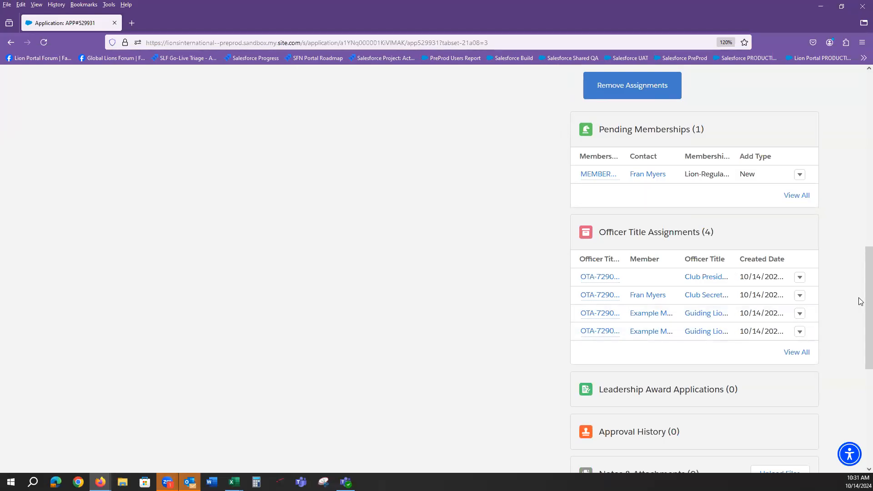
{"action": "left_click_drag", "start_coordinate": [859, 286], "coordinate": [861, 194]}
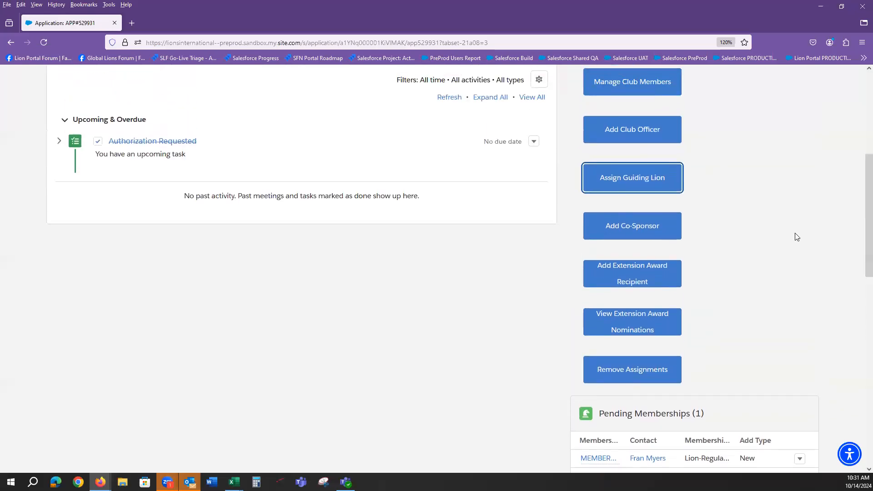
{"action": "left_click", "coordinate": [641, 271]}
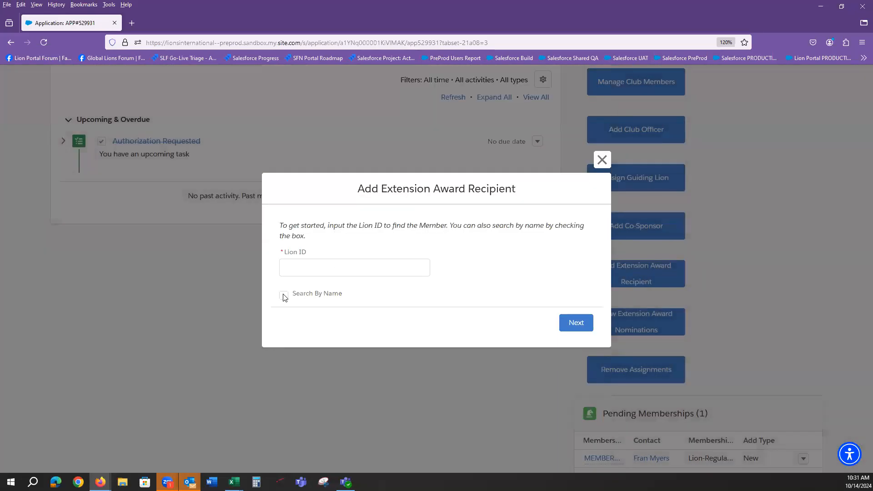
Search for the extension award recipient by first and last name and add them
{"action": "left_click", "coordinate": [283, 296]}
{"action": "left_click", "coordinate": [300, 252]}
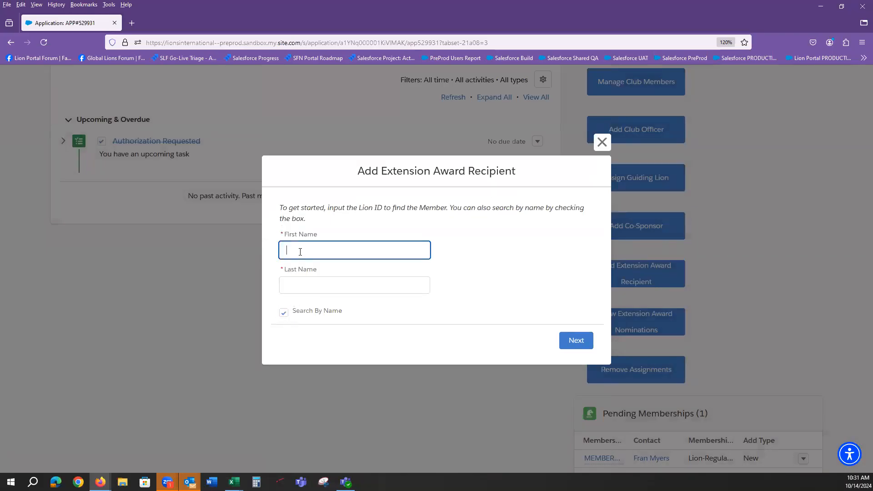
{"action": "type", "text": "Ex"}
{"action": "left_click", "coordinate": [318, 285]}
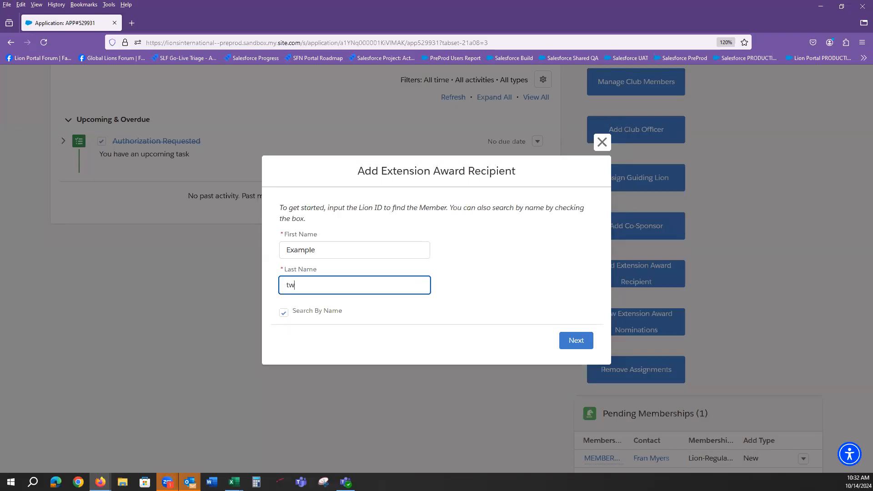
{"action": "left_click", "coordinate": [575, 346]}
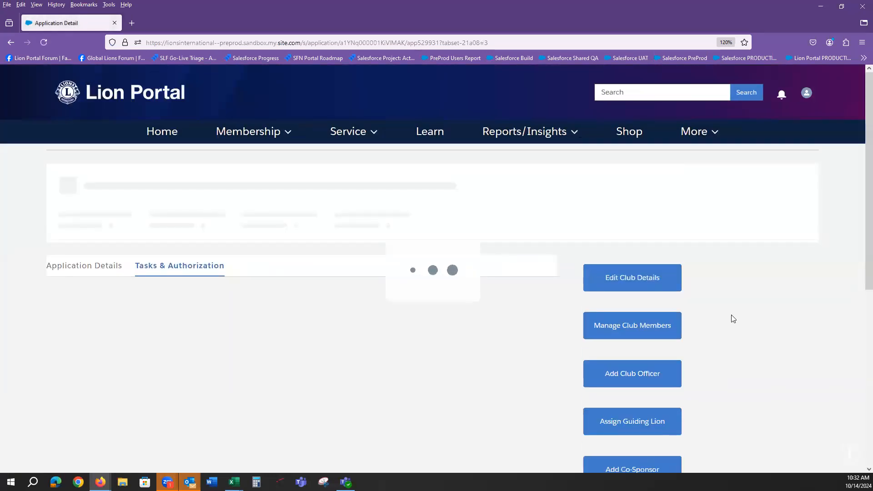
{"action": "scroll", "coordinate": [733, 319], "scroll_direction": "down", "scroll_amount": 10}
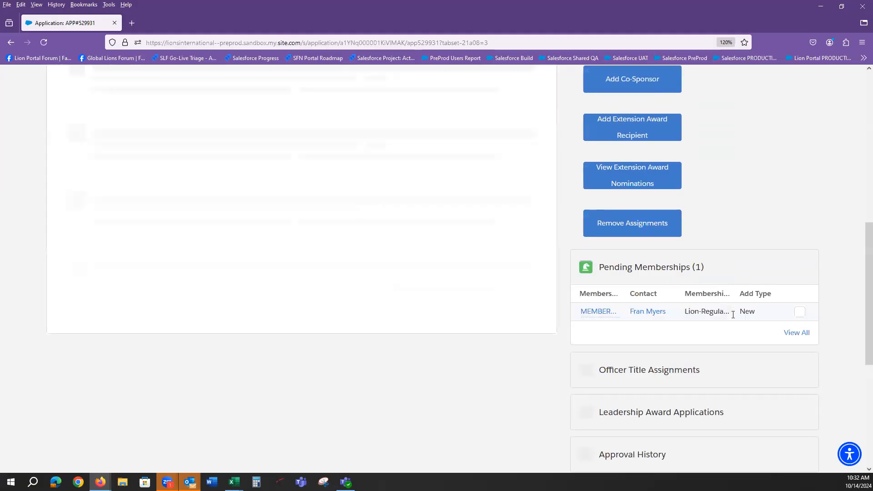
{"action": "scroll", "coordinate": [708, 392], "scroll_direction": "down", "scroll_amount": 4}
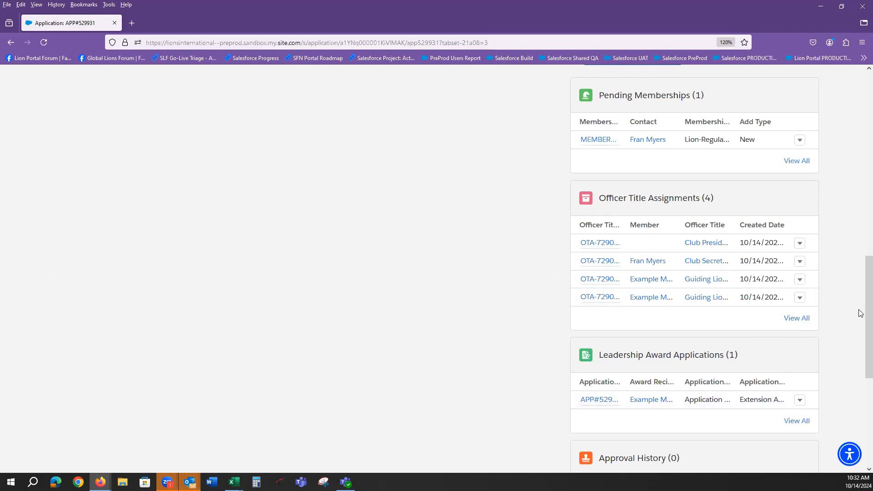
{"action": "left_click_drag", "start_coordinate": [860, 313], "coordinate": [848, 160]}
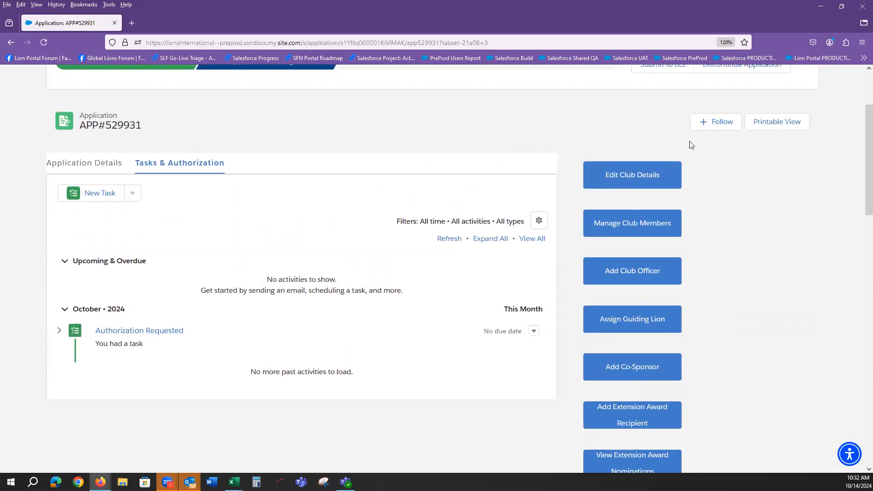
{"action": "left_click", "coordinate": [71, 163]}
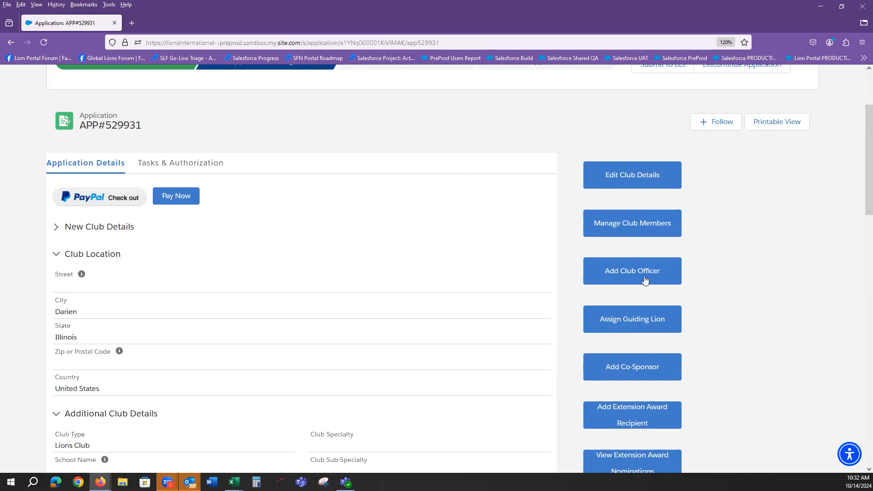
Scroll through the application details, opening and closing Manage Club Members without changes
{"action": "scroll", "coordinate": [645, 280], "scroll_direction": "down", "scroll_amount": 1}
{"action": "left_click", "coordinate": [637, 171]}
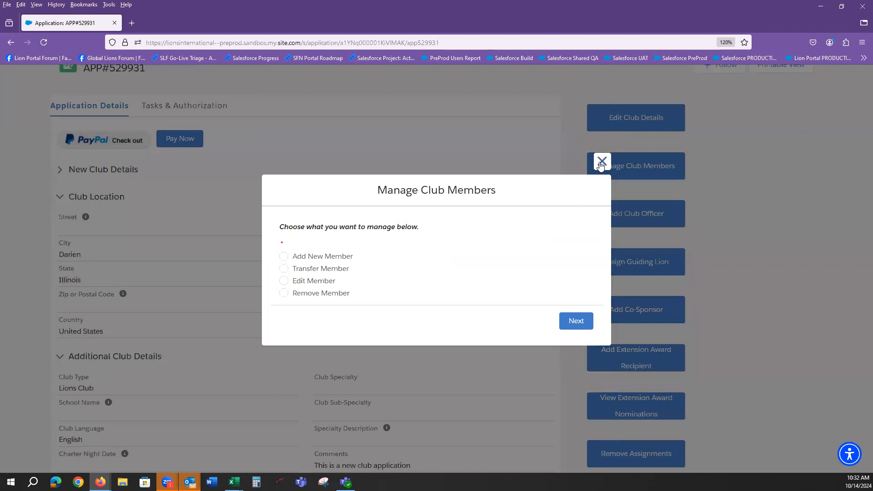
{"action": "left_click", "coordinate": [602, 162]}
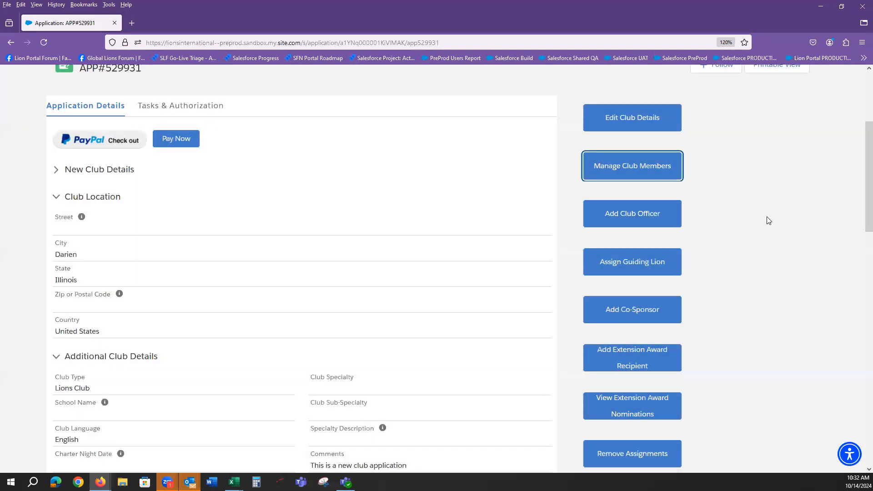
{"action": "scroll", "coordinate": [760, 249], "scroll_direction": "down", "scroll_amount": 4}
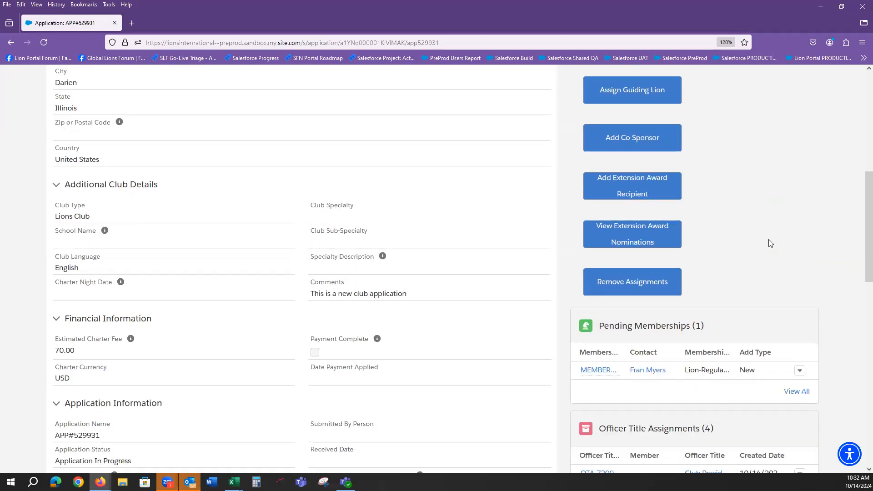
{"action": "scroll", "coordinate": [769, 243], "scroll_direction": "down", "scroll_amount": 3}
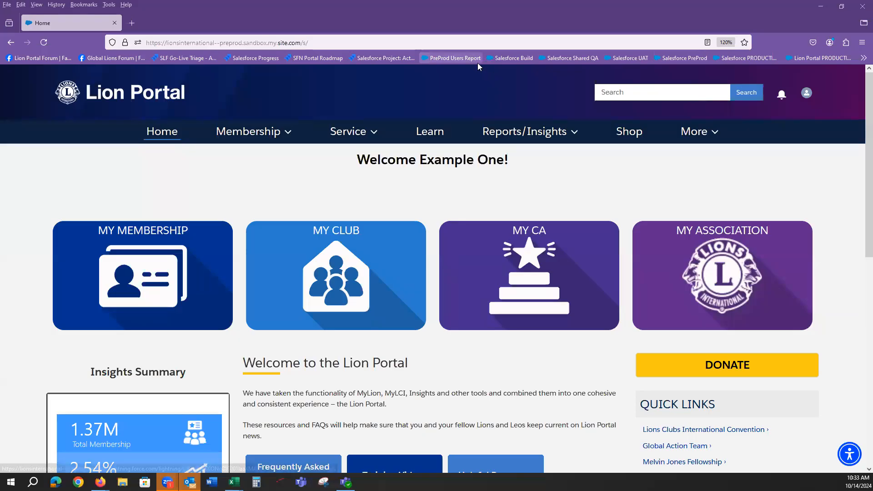
Reopen APP#529931 by viewing EXAMPLE NEW CLUB APP 1 in the club's Sponsored Clubs list
{"action": "left_click_drag", "start_coordinate": [429, 156], "coordinate": [505, 156]}
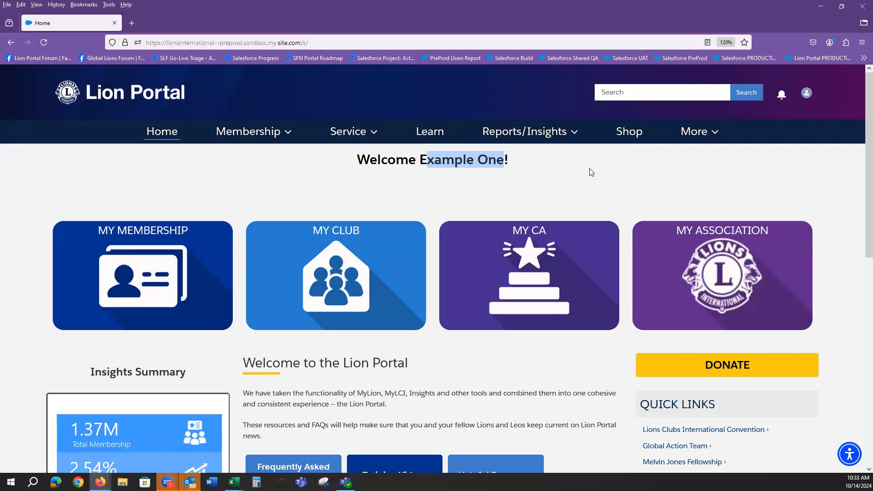
{"action": "left_click", "coordinate": [348, 237]}
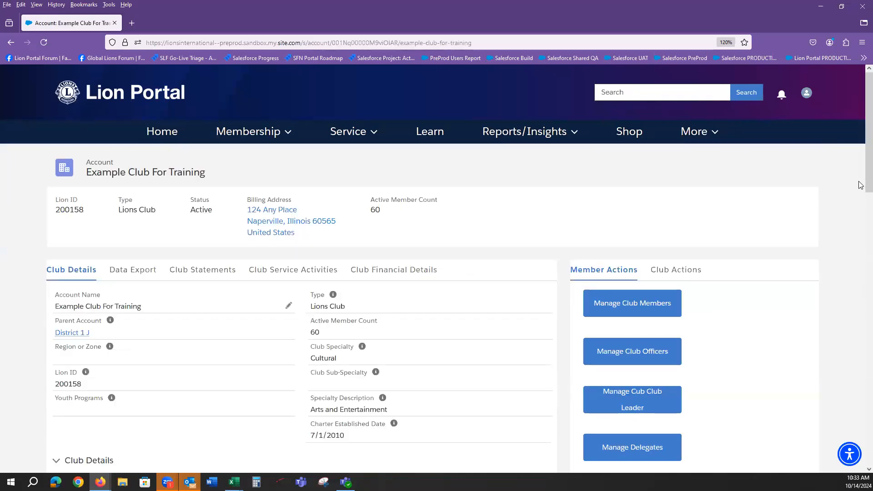
{"action": "scroll", "coordinate": [862, 187], "scroll_direction": "down", "scroll_amount": 10}
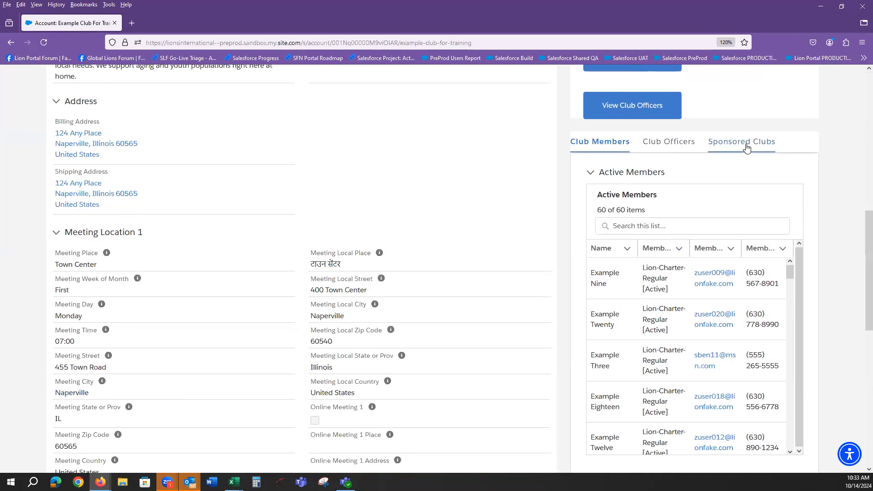
{"action": "left_click", "coordinate": [723, 142]}
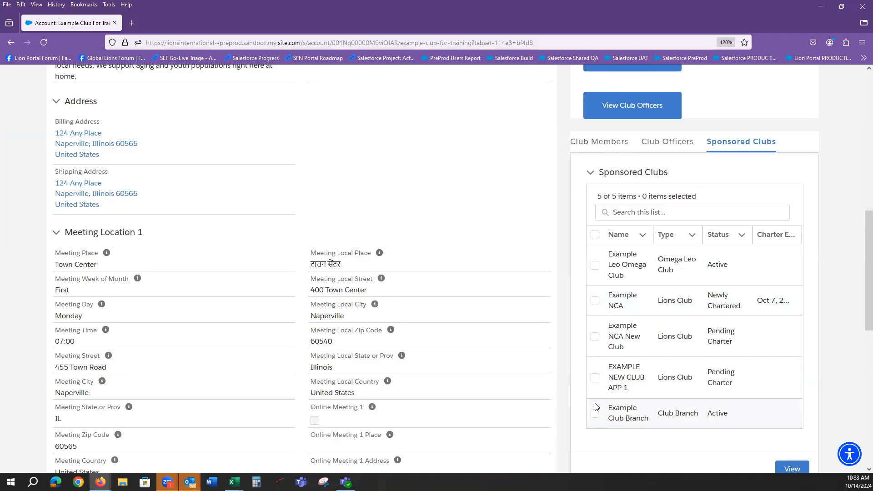
{"action": "left_click", "coordinate": [594, 378]}
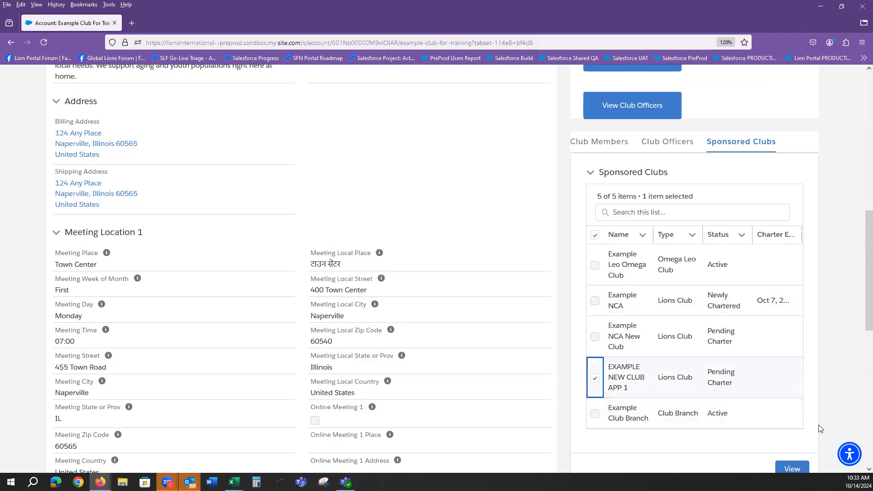
{"action": "left_click", "coordinate": [791, 468]}
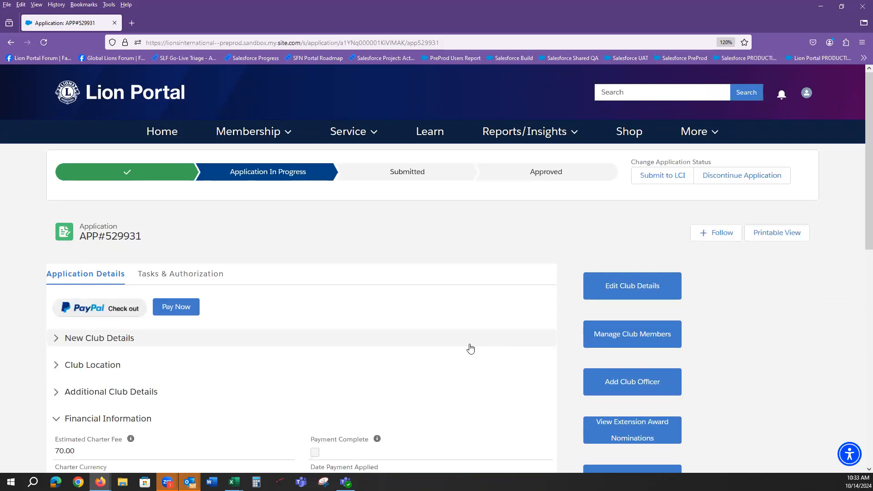
{"action": "left_click", "coordinate": [56, 418]}
Expand Application Information and highlight District Authorization and its Authorized status
{"action": "left_click", "coordinate": [58, 444]}
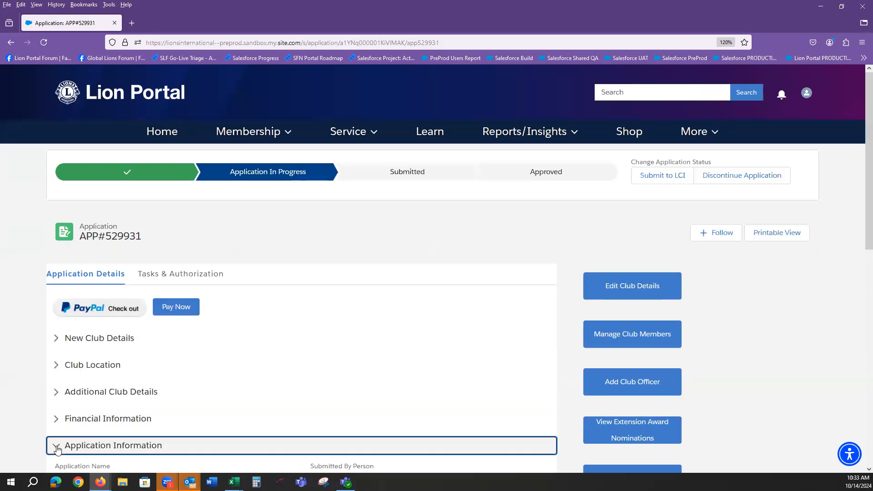
{"action": "scroll", "coordinate": [860, 205], "scroll_direction": "down", "scroll_amount": 3}
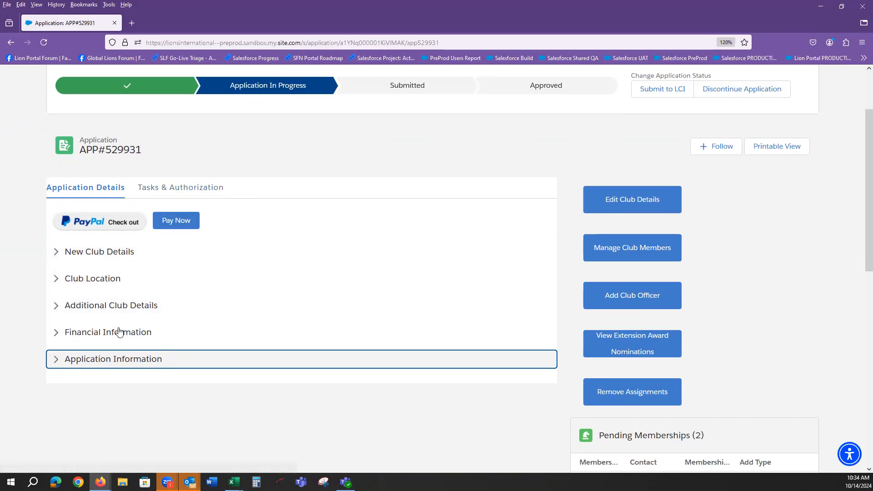
{"action": "left_click", "coordinate": [55, 364]}
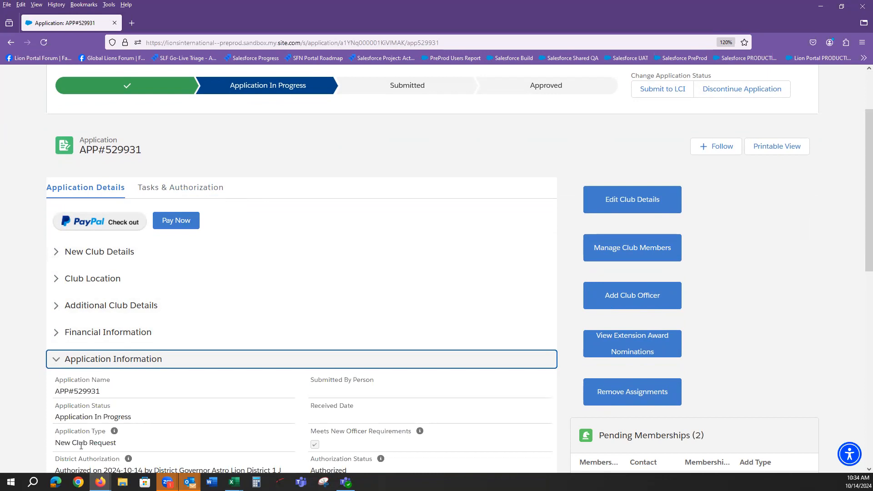
{"action": "scroll", "coordinate": [68, 446], "scroll_direction": "down", "scroll_amount": 3}
{"action": "left_click_drag", "start_coordinate": [56, 346], "coordinate": [284, 359]}
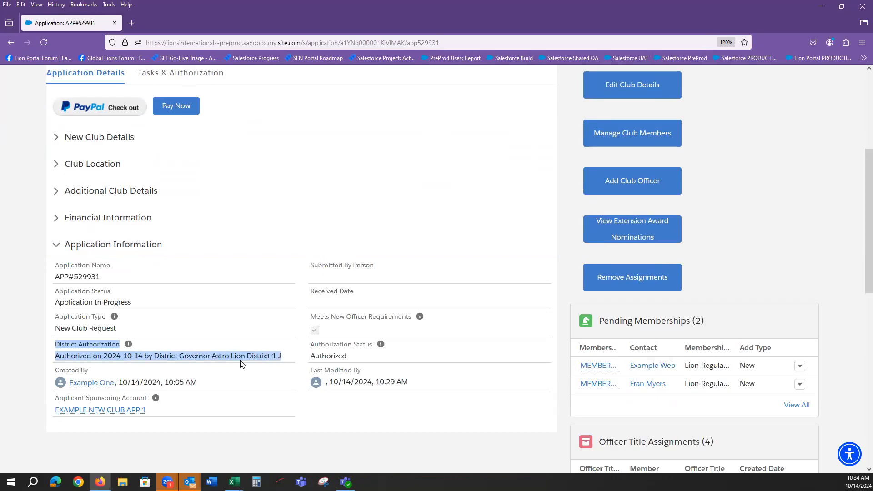
{"action": "left_click_drag", "start_coordinate": [308, 349], "coordinate": [355, 362]}
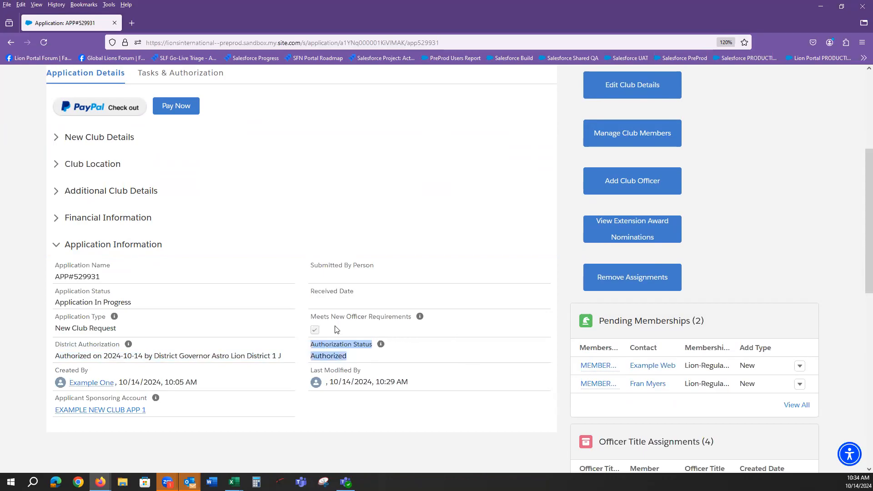
{"action": "left_click", "coordinate": [323, 320]}
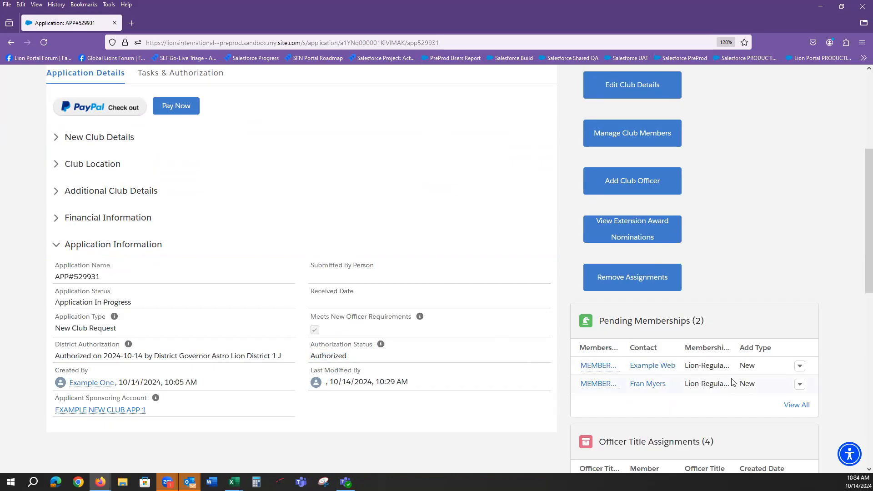
{"action": "scroll", "coordinate": [732, 382], "scroll_direction": "down", "scroll_amount": 3}
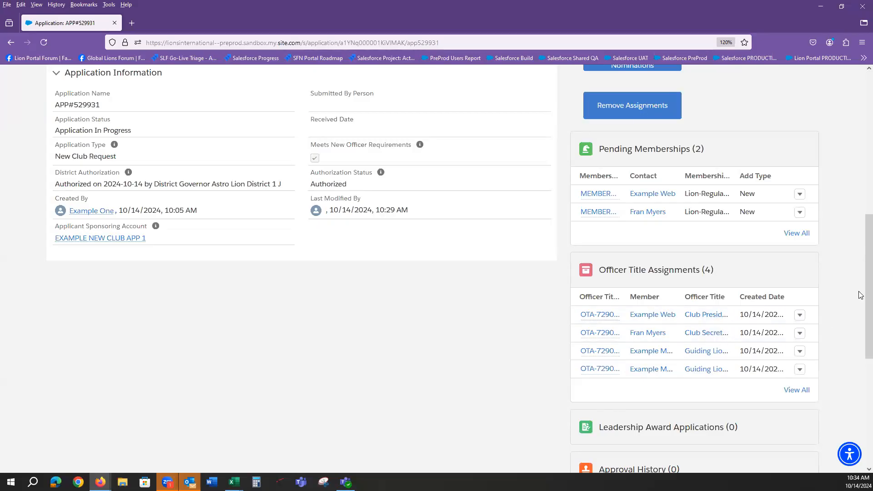
{"action": "left_click_drag", "start_coordinate": [861, 295], "coordinate": [860, 179]}
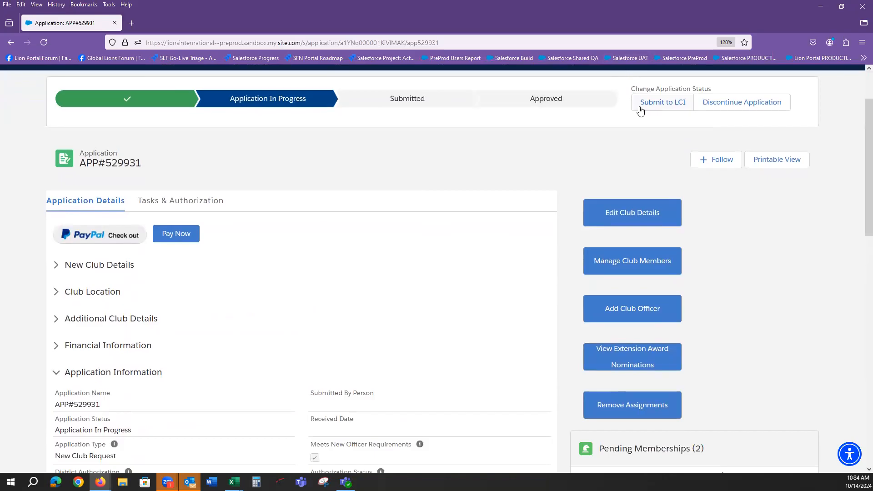
Choose Submit to LCI and save the status, repeating it to set APP#529931 to Submitted
{"action": "left_click", "coordinate": [654, 103]}
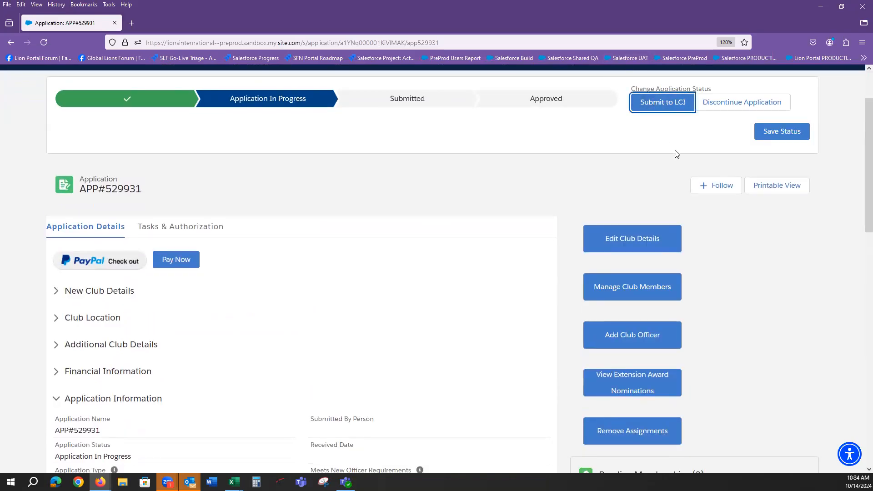
{"action": "left_click", "coordinate": [782, 135]}
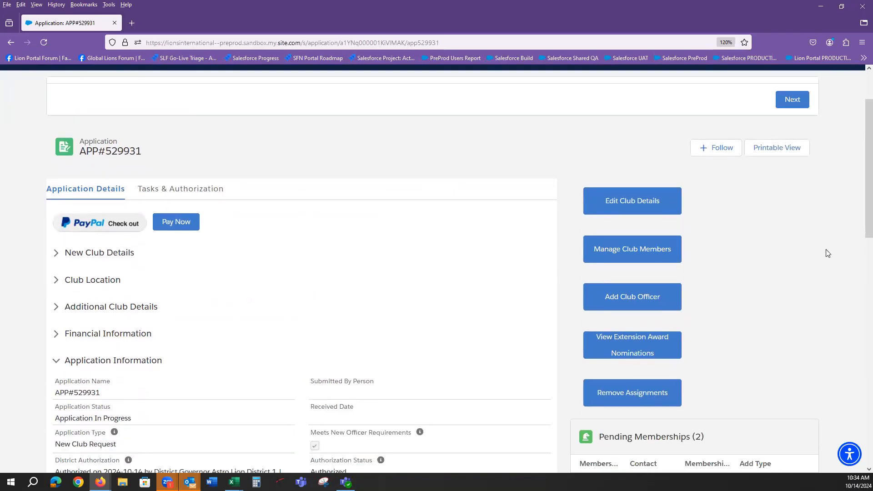
{"action": "scroll", "coordinate": [860, 196], "scroll_direction": "up", "scroll_amount": 3}
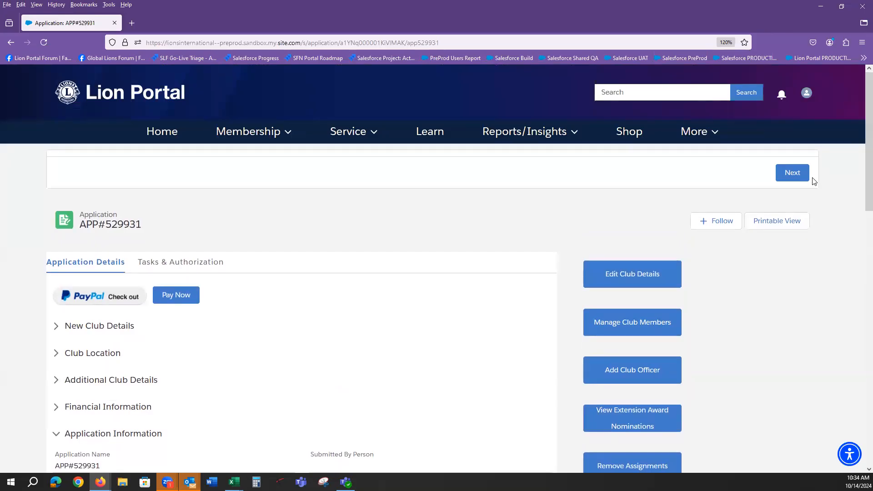
{"action": "scroll", "coordinate": [861, 170], "scroll_direction": "down", "scroll_amount": 5}
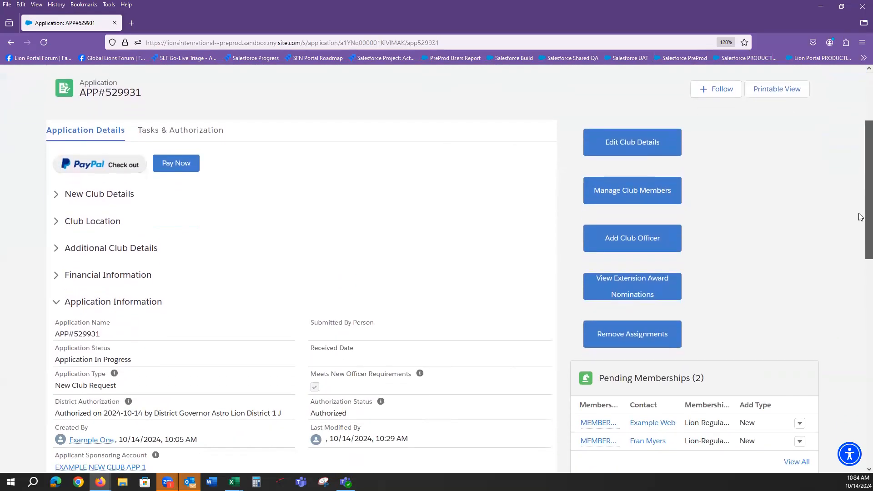
{"action": "scroll", "coordinate": [861, 150], "scroll_direction": "up", "scroll_amount": 5}
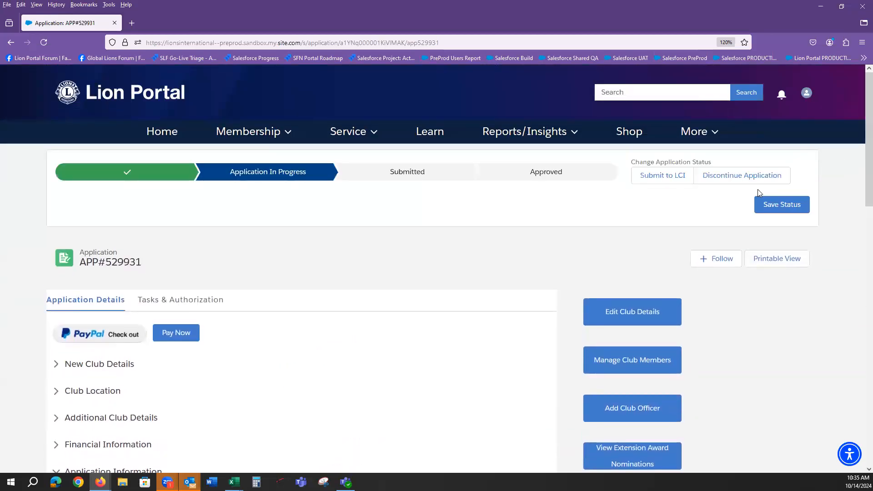
{"action": "left_click", "coordinate": [663, 176]}
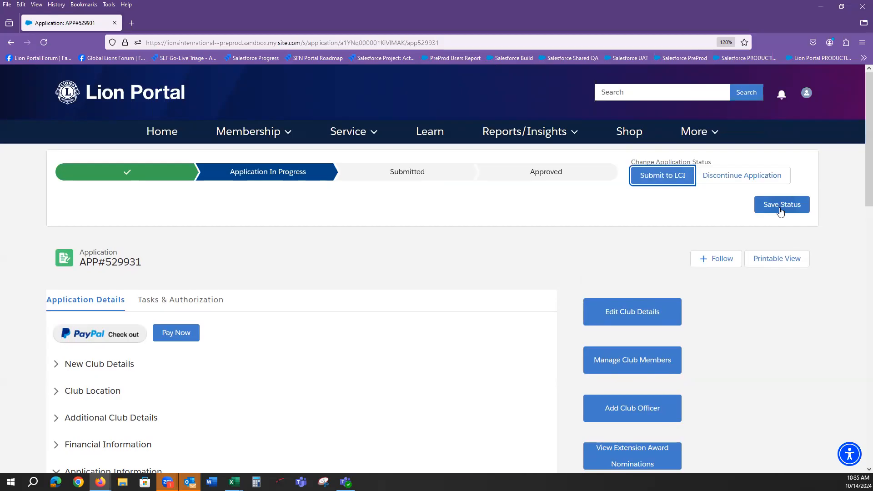
{"action": "left_click", "coordinate": [781, 208]}
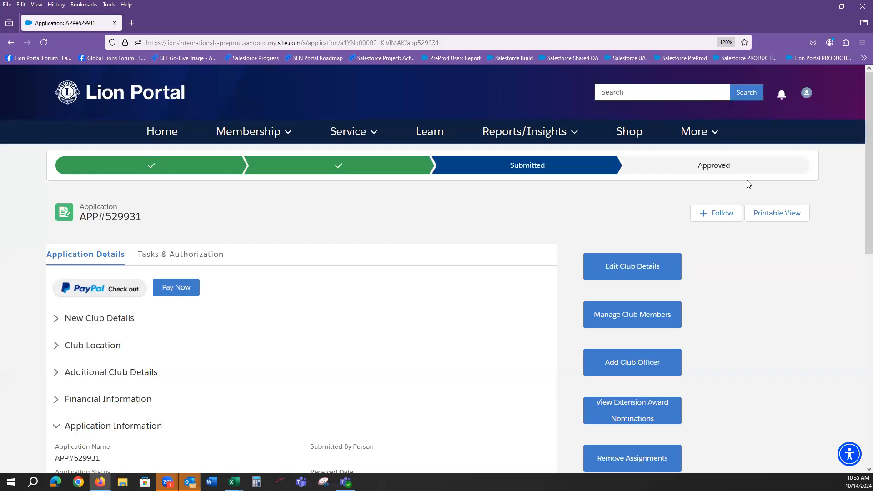
{"action": "left_click_drag", "start_coordinate": [861, 168], "coordinate": [861, 252]}
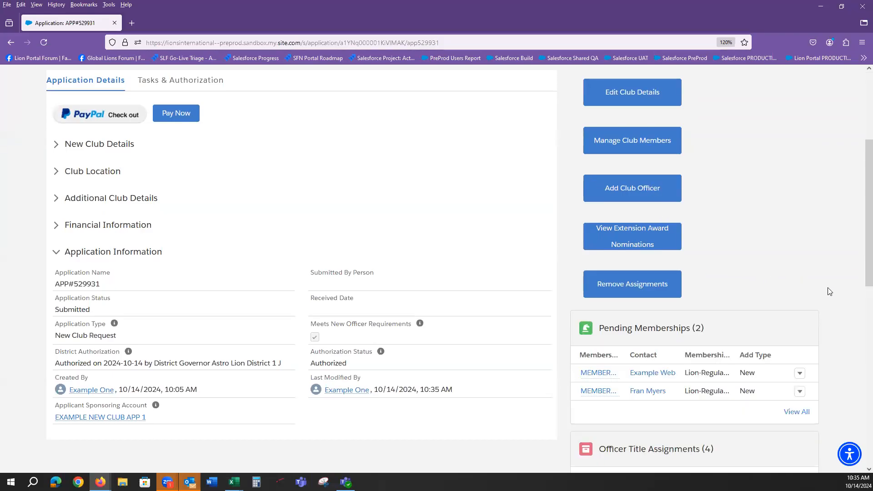
{"action": "left_click_drag", "start_coordinate": [861, 266], "coordinate": [859, 185]}
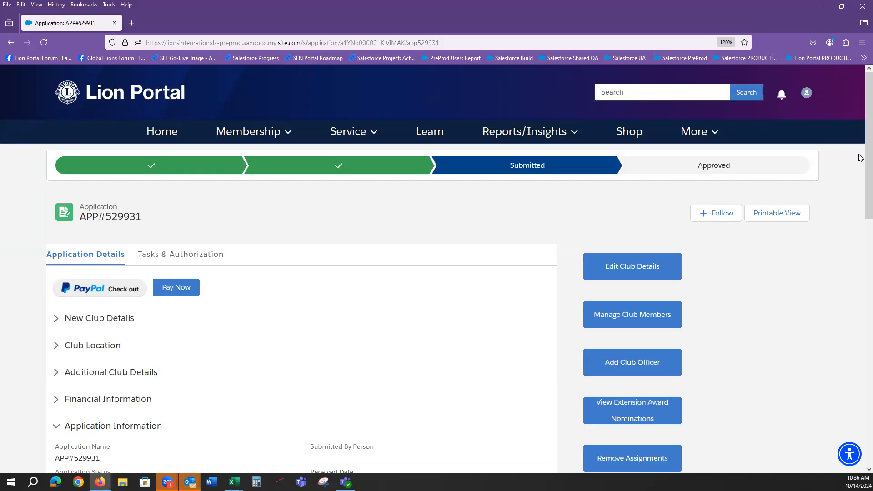
{"action": "scroll", "coordinate": [861, 169], "scroll_direction": "down", "scroll_amount": 2}
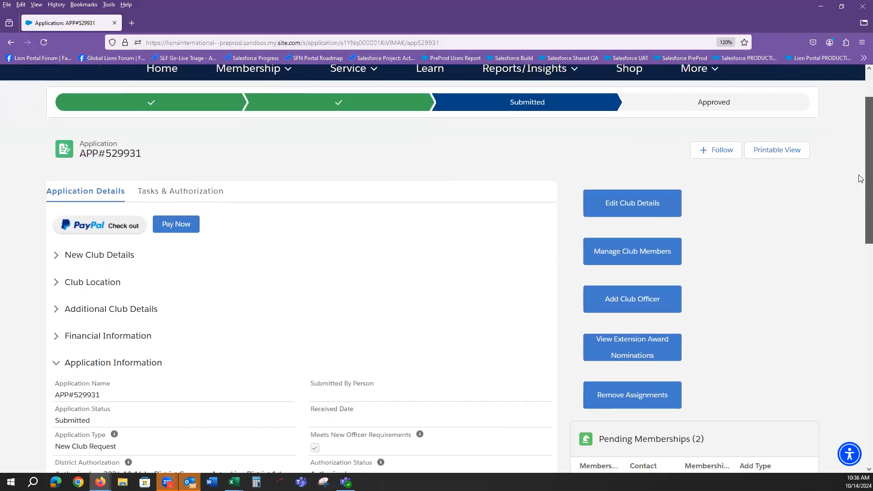